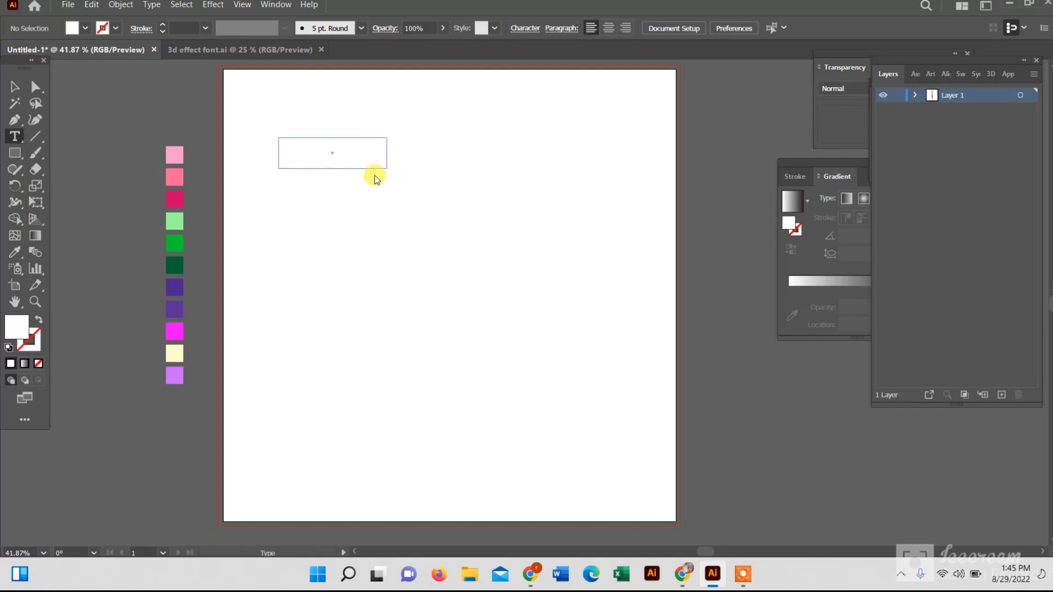
key("BackSpace")
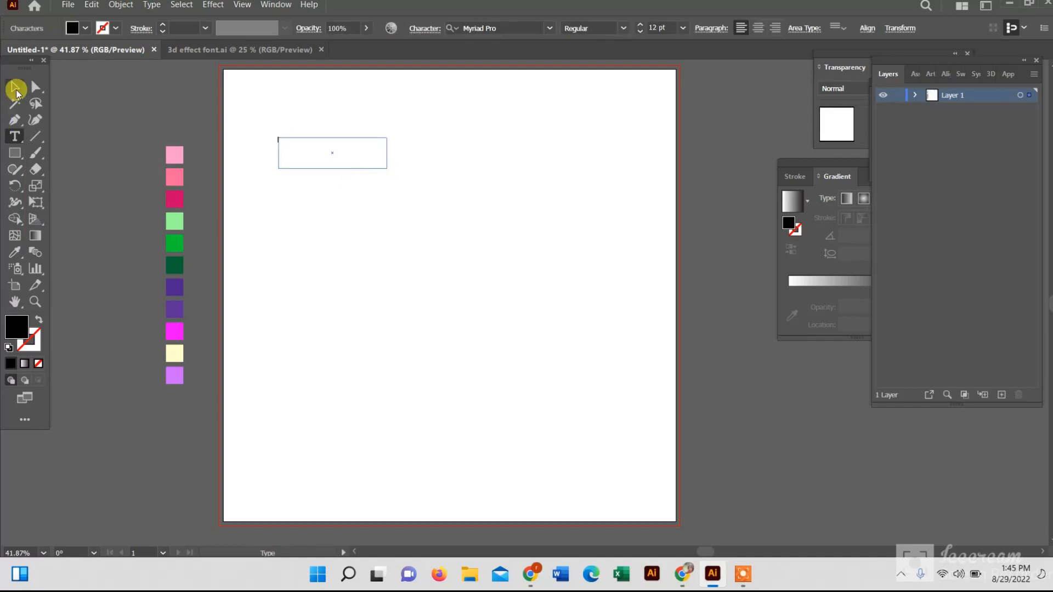
left_click(13, 87)
left_click(451, 81)
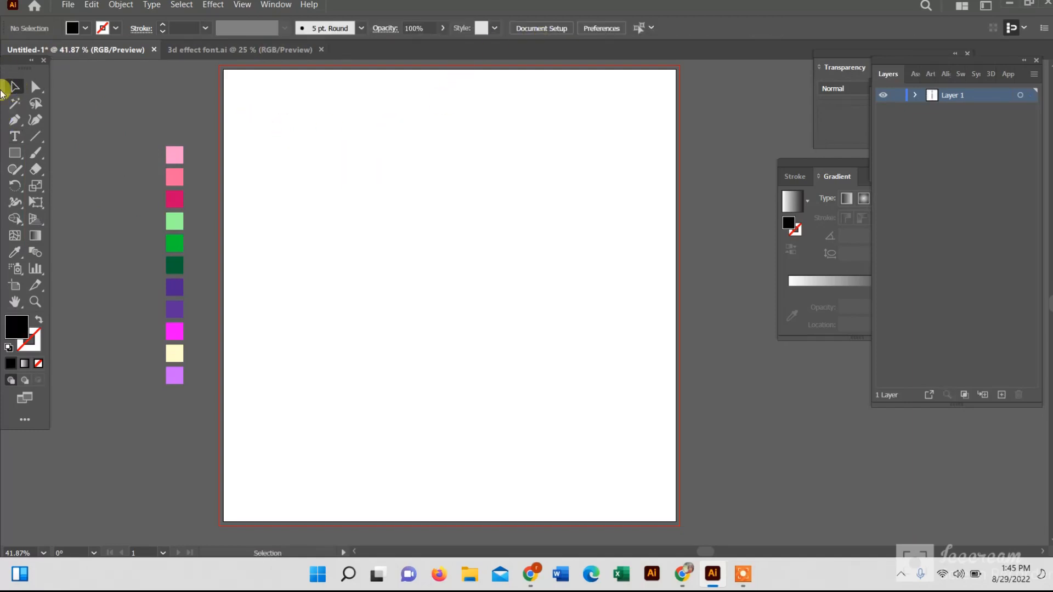
Add the word NEVER as point text near the artboard's top left with a 100 pt font size
left_click(15, 136)
left_click(290, 155)
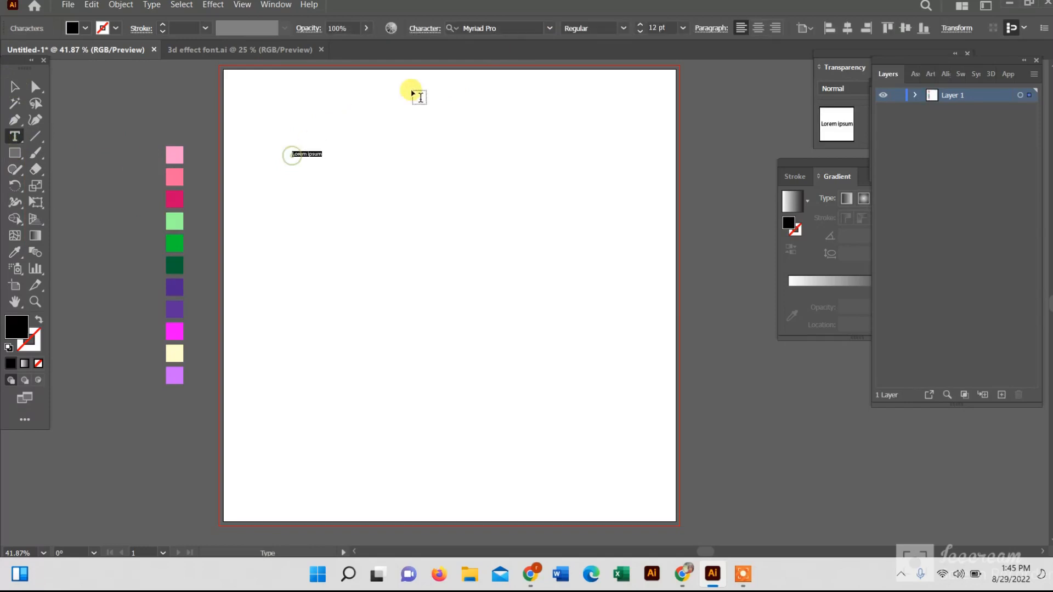
left_click(664, 26)
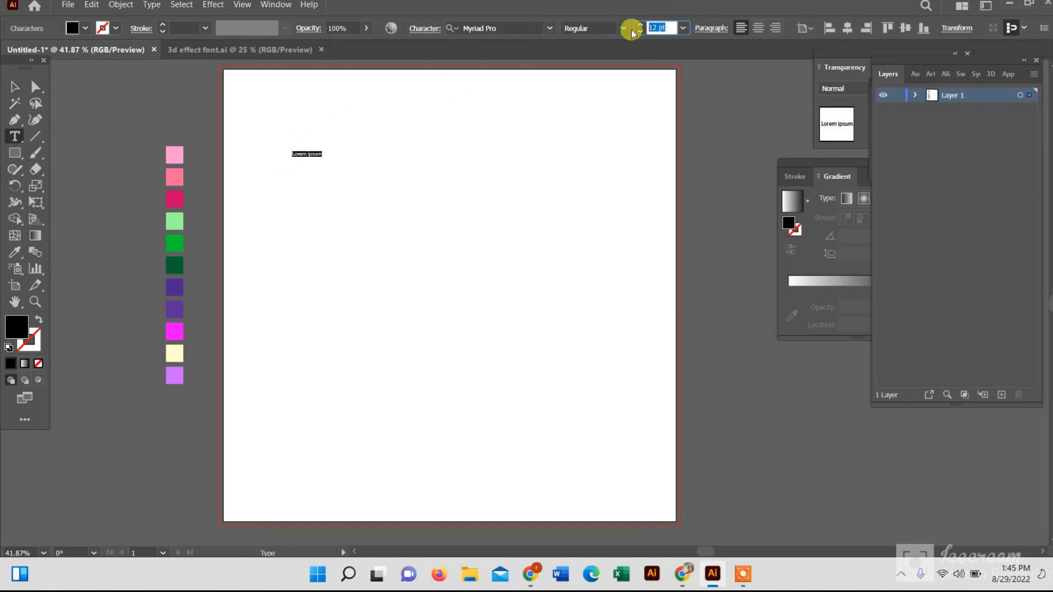
type("100")
key("Return")
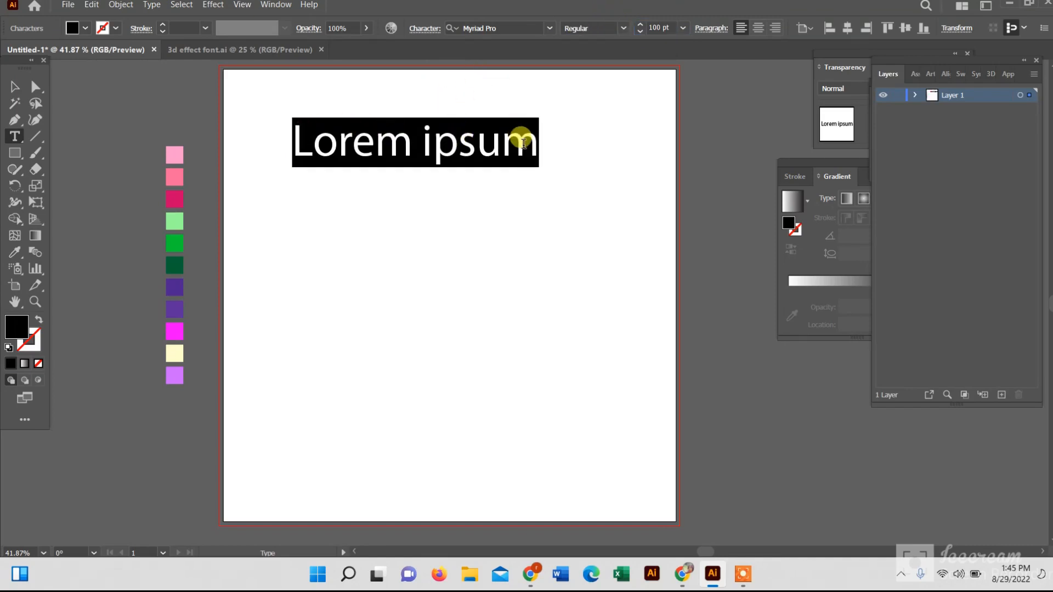
type("NEVER")
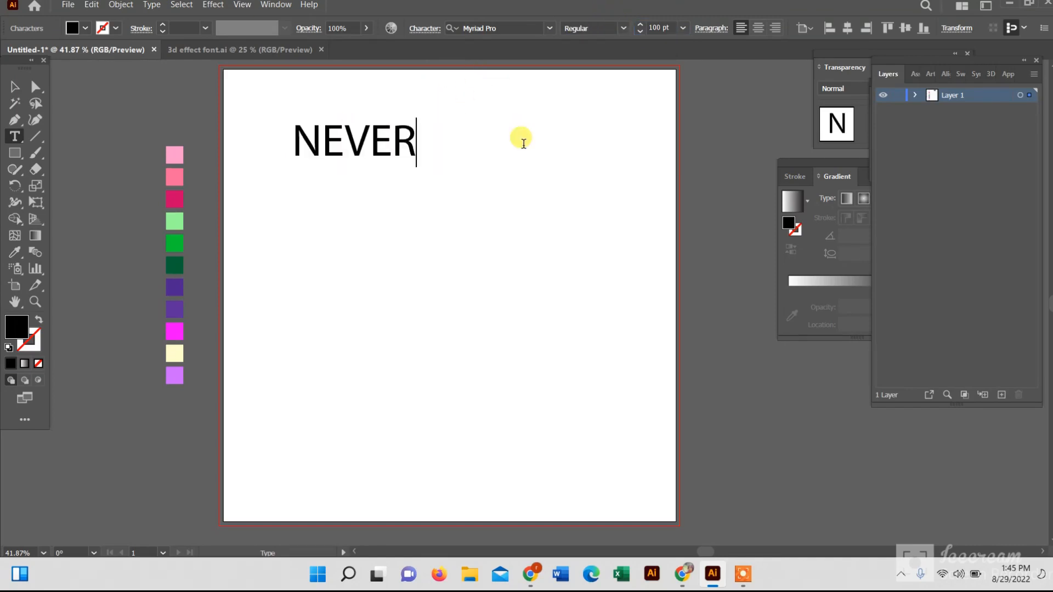
Change the NEVER text's font to Almaq Refined
left_click(10, 86)
left_click(550, 29)
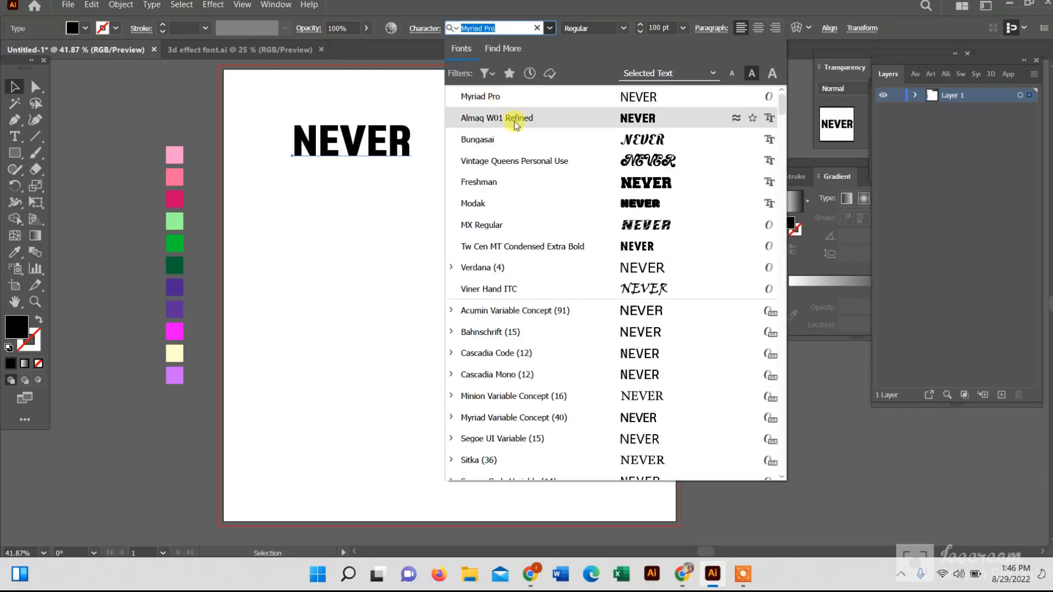
scroll(527, 437, "down", 3)
scroll(525, 436, "down", 2)
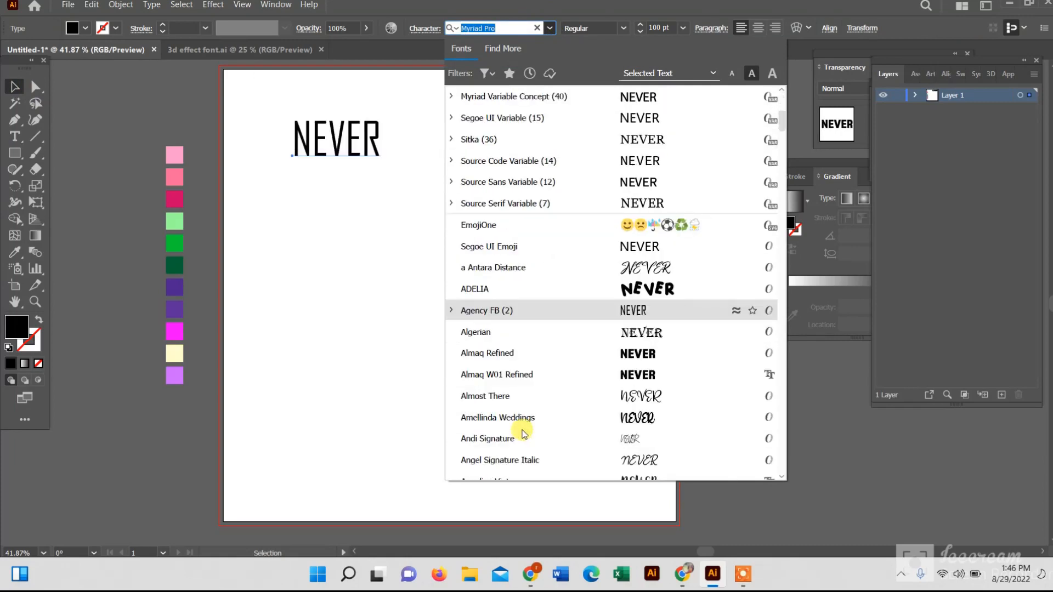
left_click(509, 354)
Create a second text box below NEVER and enter GIVE
left_click(15, 137)
left_click(79, 138)
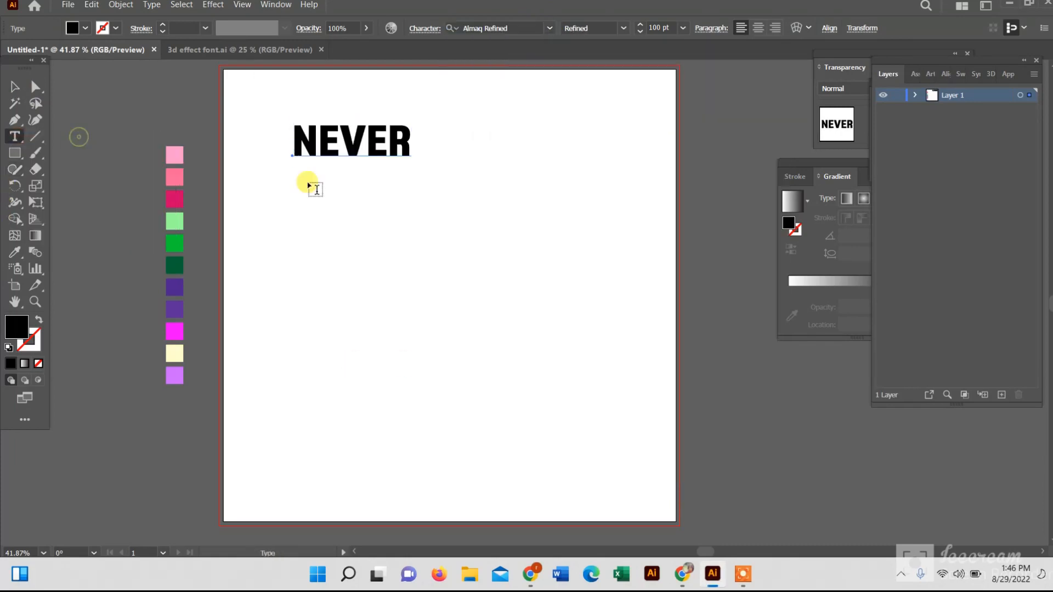
left_click_drag(290, 175, 417, 209)
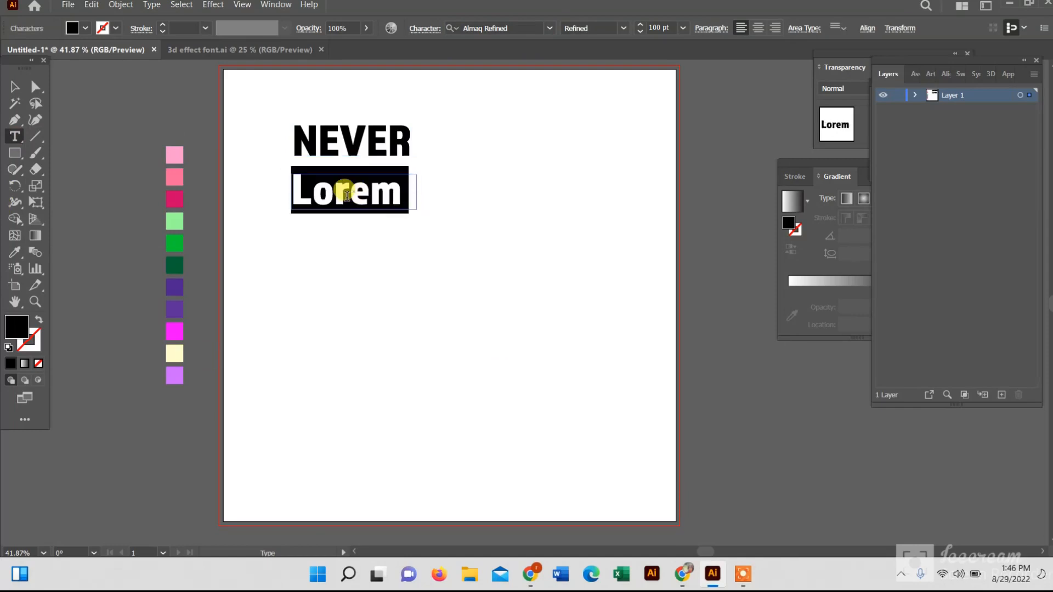
type("GIVE")
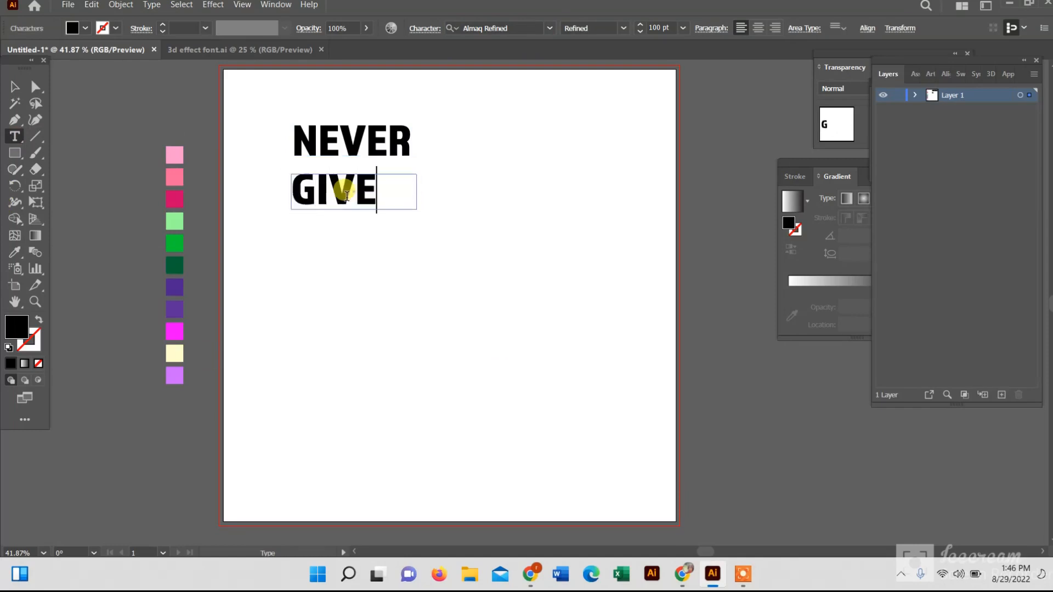
Create a third text box below GIVE and enter UP
left_click(13, 86)
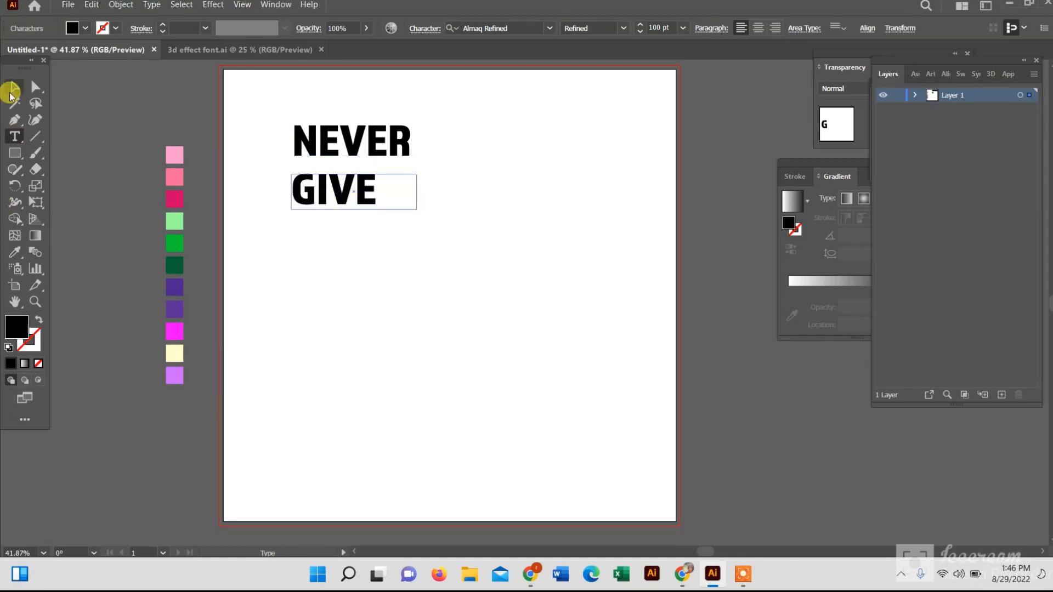
left_click(13, 139)
left_click_drag(289, 225, 401, 267)
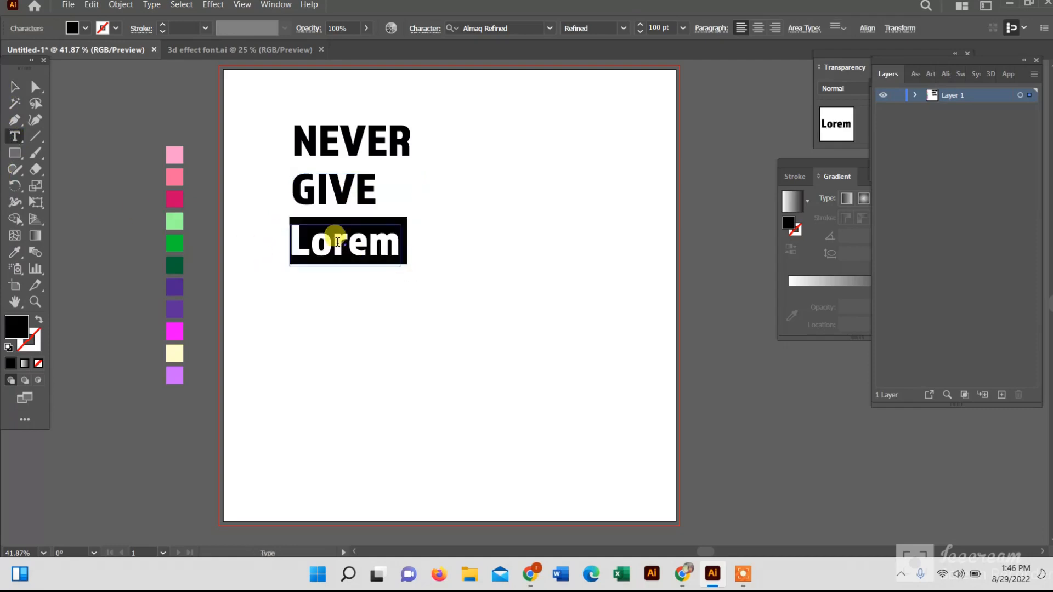
type("UP")
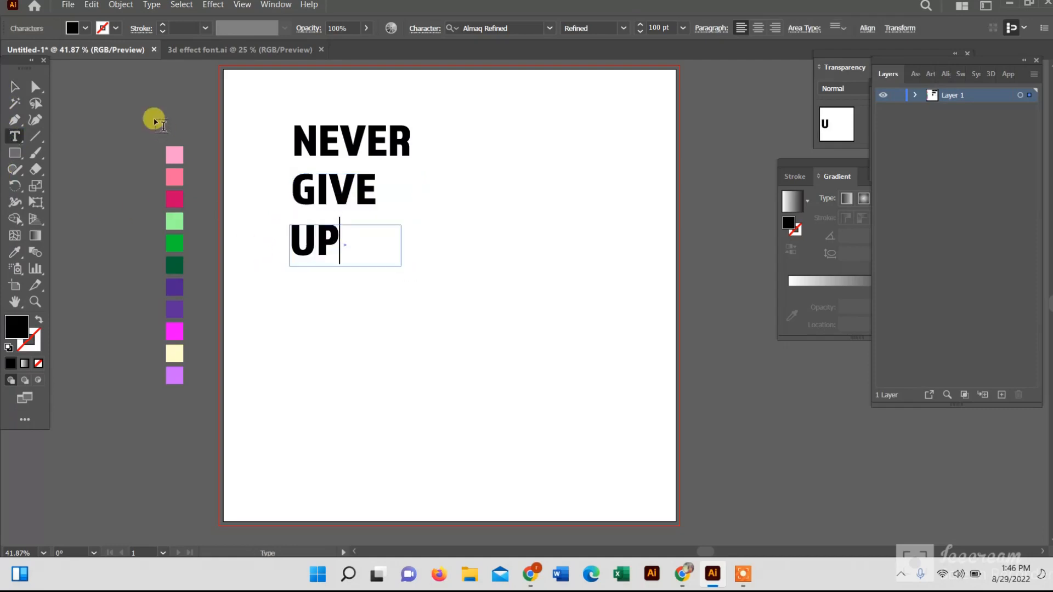
Select all three text lines and move them to the artboard's top-left corner
left_click(15, 87)
left_click_drag(264, 114, 549, 395)
left_click_drag(321, 189, 259, 145)
left_click(358, 256)
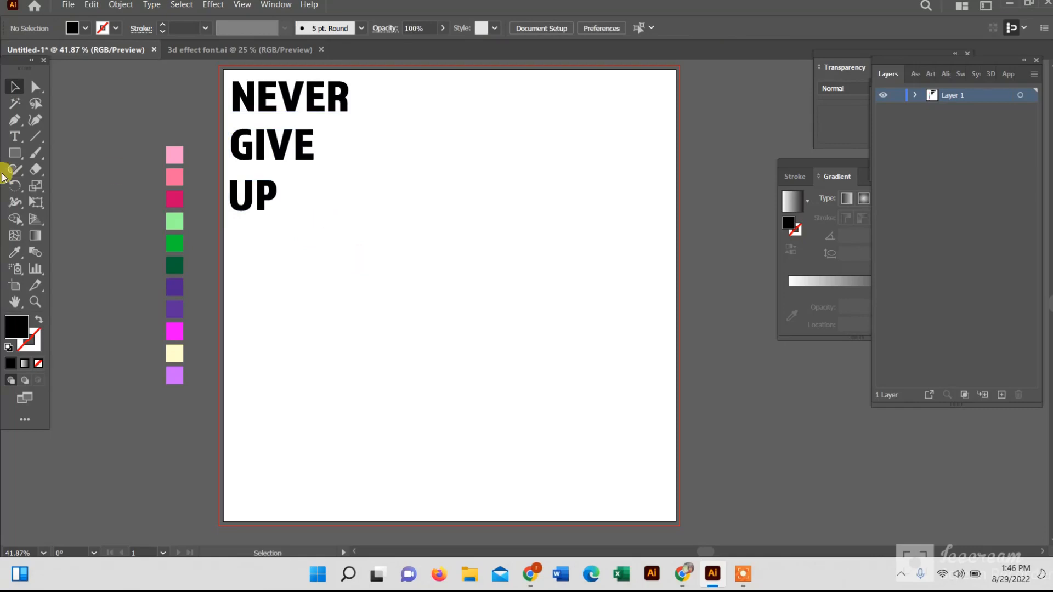
Draw a black circle about 478 px wide to the right of the text
left_click_drag(15, 153, 86, 187)
left_click_drag(424, 231, 477, 298)
left_click(13, 87)
left_click_drag(347, 256, 475, 316)
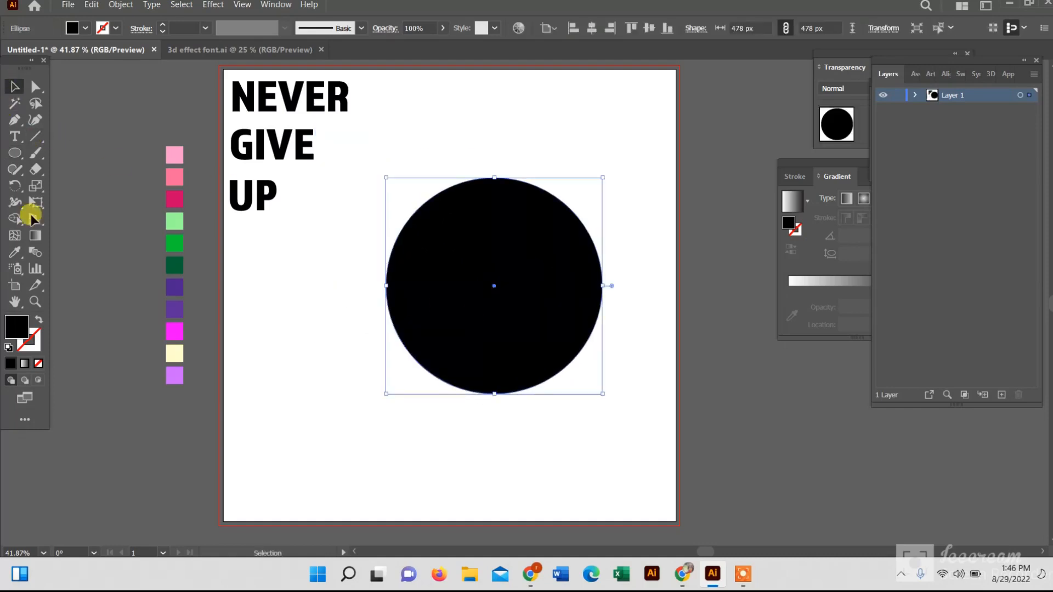
Cut the circle with the Knife tool along a curved line near its top
left_click(38, 176)
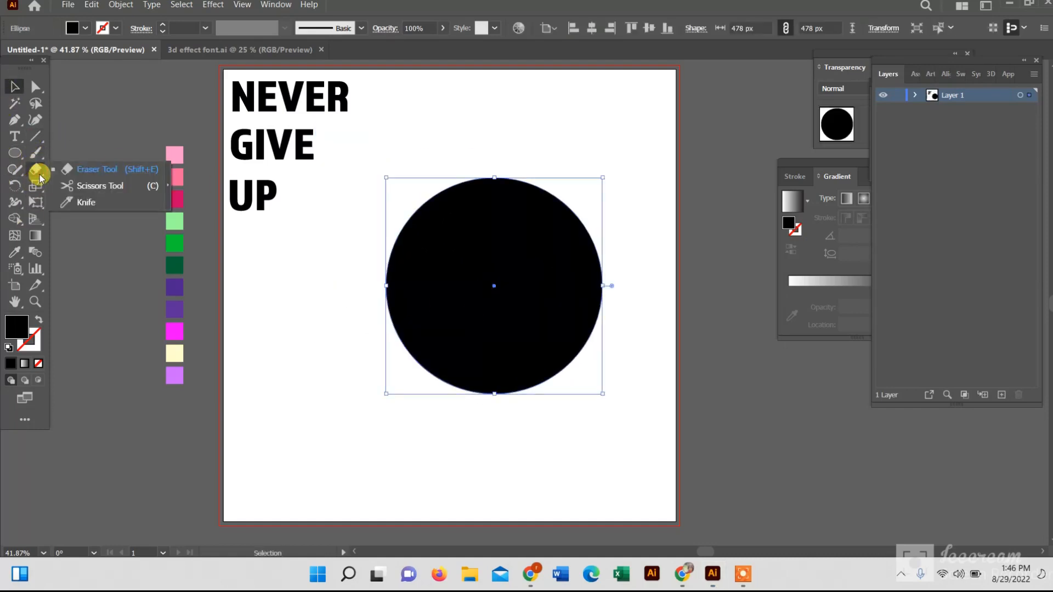
left_click(84, 204)
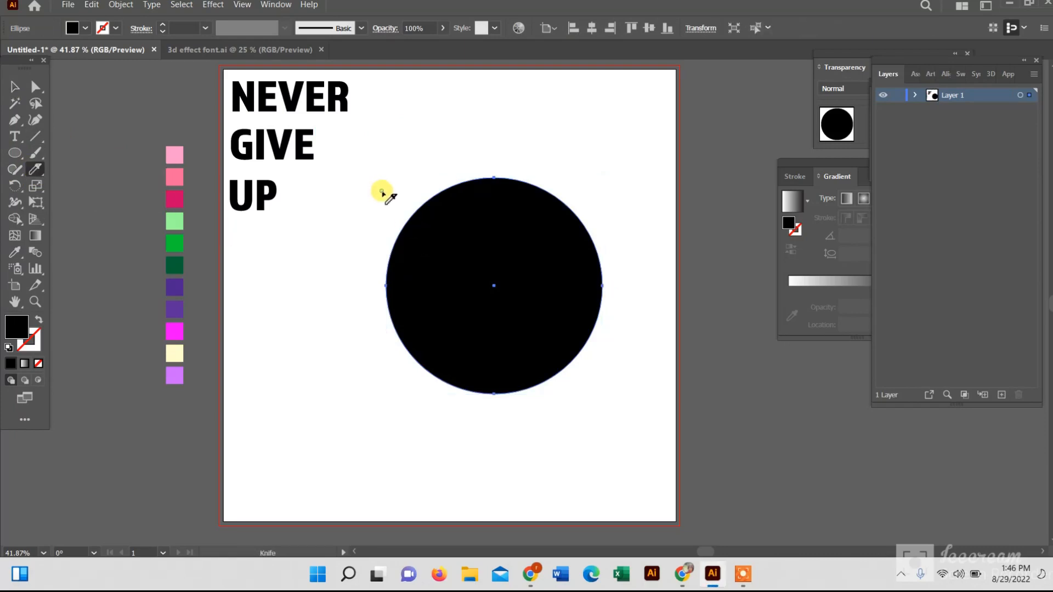
mouse_move(405, 217)
left_mouse_down()
mouse_move(476, 249)
mouse_move(541, 249)
mouse_move(611, 206)
left_mouse_up()
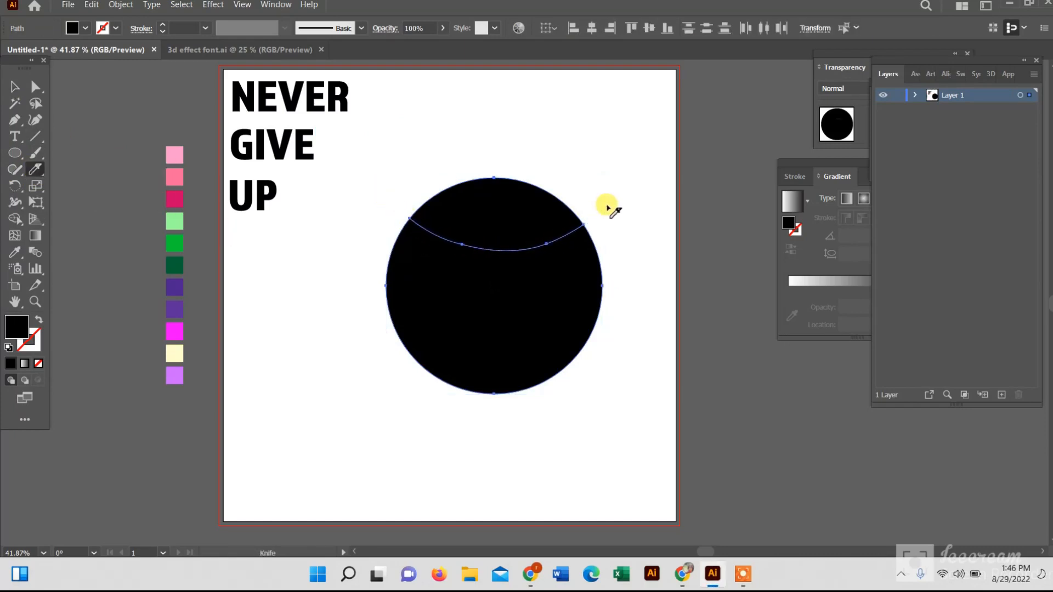
mouse_move(388, 326)
left_mouse_down()
mouse_move(424, 309)
mouse_move(467, 307)
mouse_move(588, 352)
left_mouse_up()
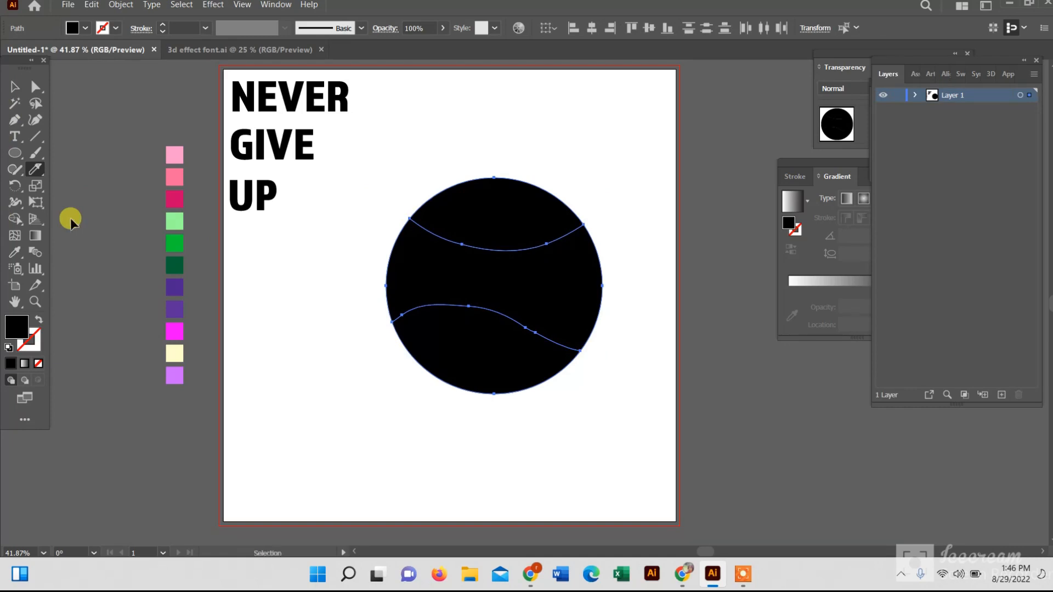
key("ctrl+z")
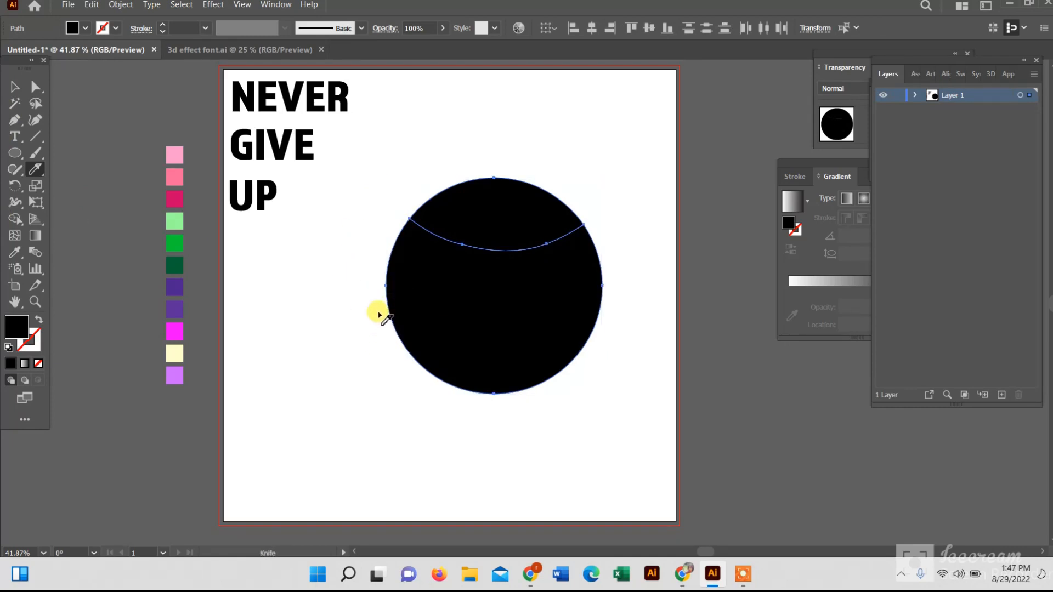
mouse_move(398, 315)
left_mouse_down()
mouse_move(472, 331)
mouse_move(545, 376)
mouse_move(581, 380)
left_mouse_up()
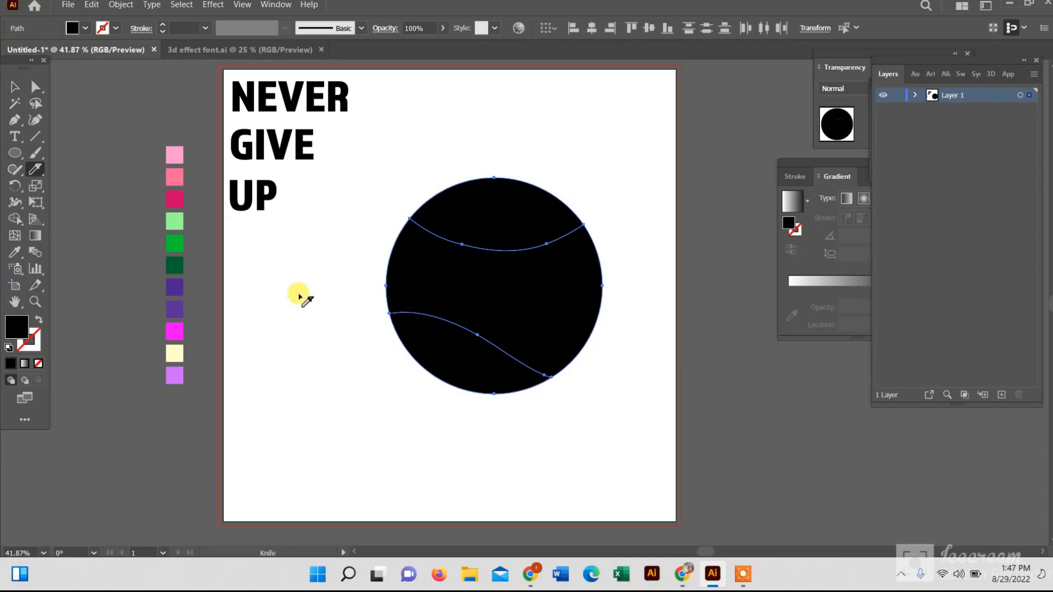
key("ctrl+z")
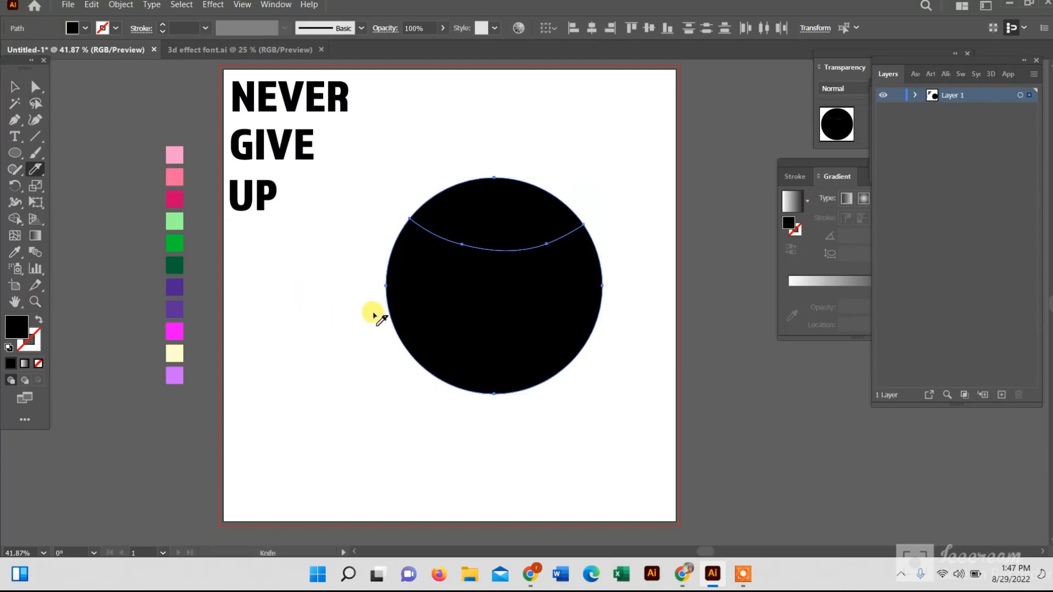
Cut the circle's lower half with a wavy Knife stroke from left edge to right edge
mouse_move(375, 316)
left_mouse_down()
mouse_move(467, 310)
mouse_move(579, 355)
left_mouse_up()
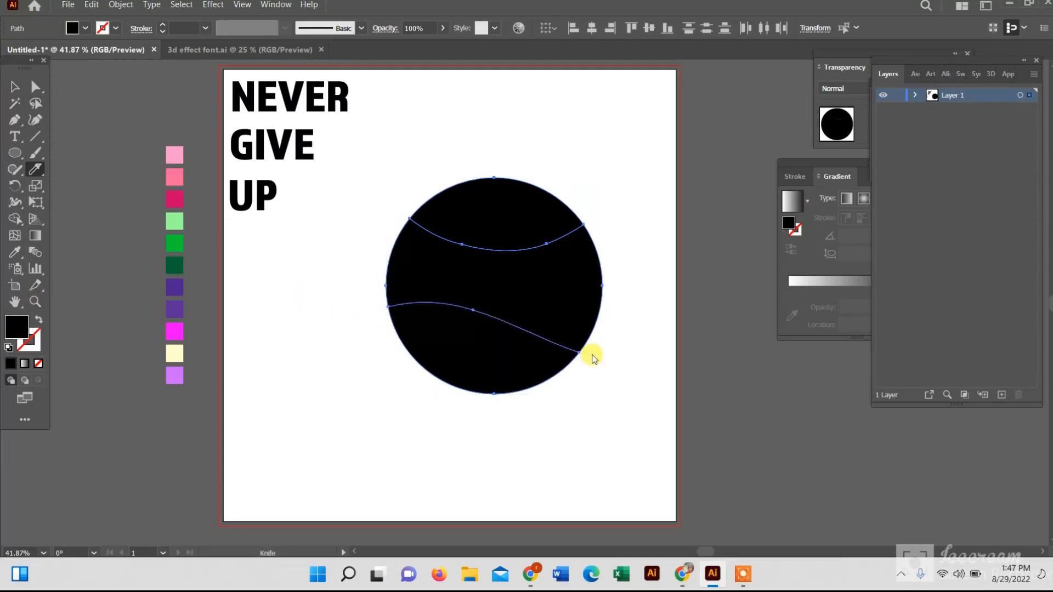
left_click(9, 88)
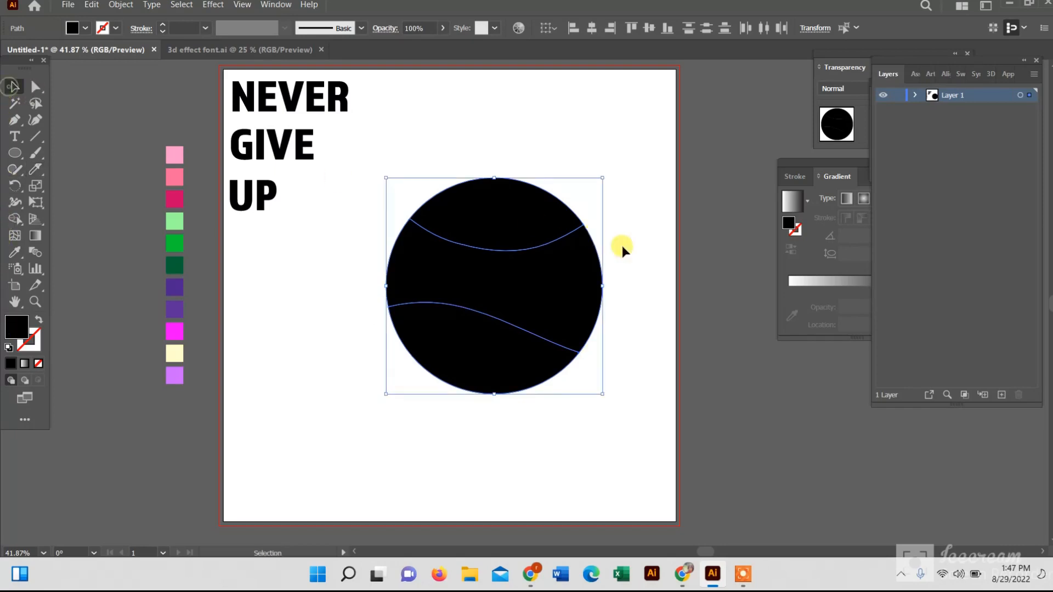
Nudge the top slice up and the bottom slice down slightly to open gaps between the circle pieces
double_click(551, 217)
key("Up")
key("Up")
key("Up")
key("Up")
key("Up")
key("Up")
key("Up")
key("Up")
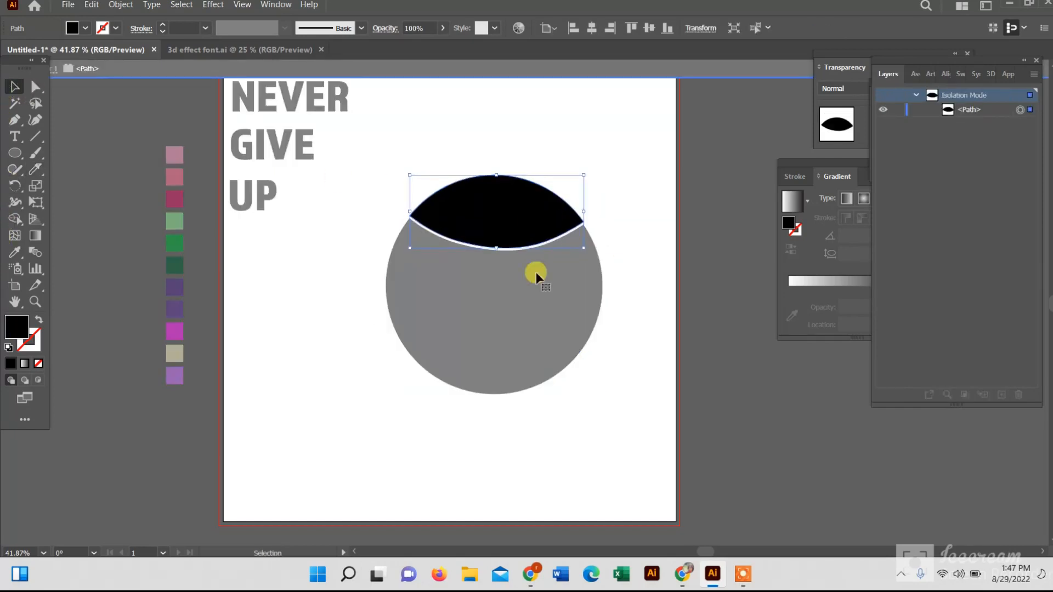
double_click(524, 285)
left_click(525, 286)
double_click(497, 380)
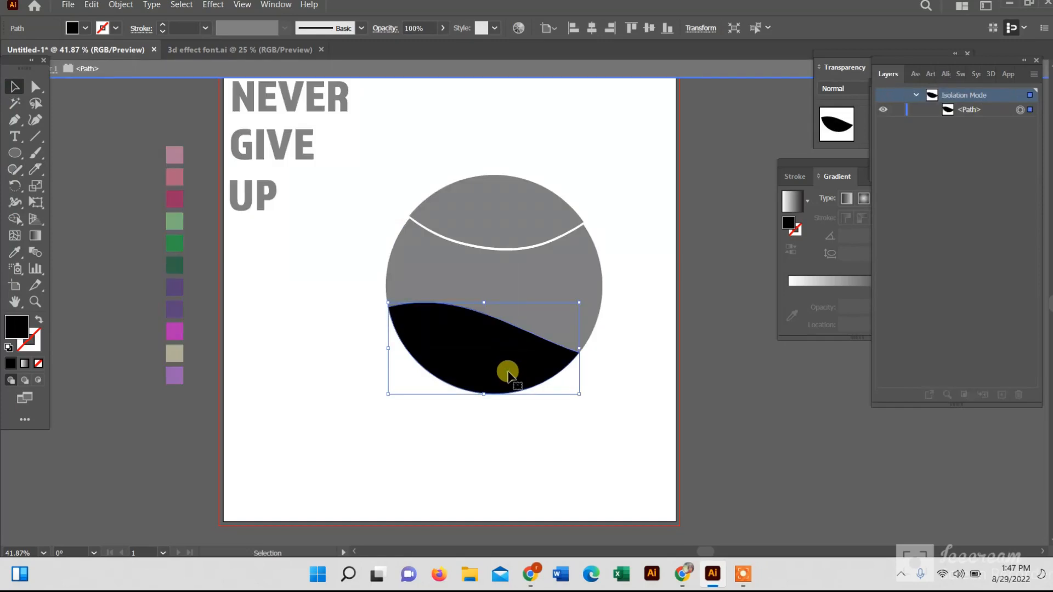
key("Down")
key("Down")
key("Down")
key("Down")
key("Down")
key("Down")
key("Down")
key("Down")
double_click(509, 456)
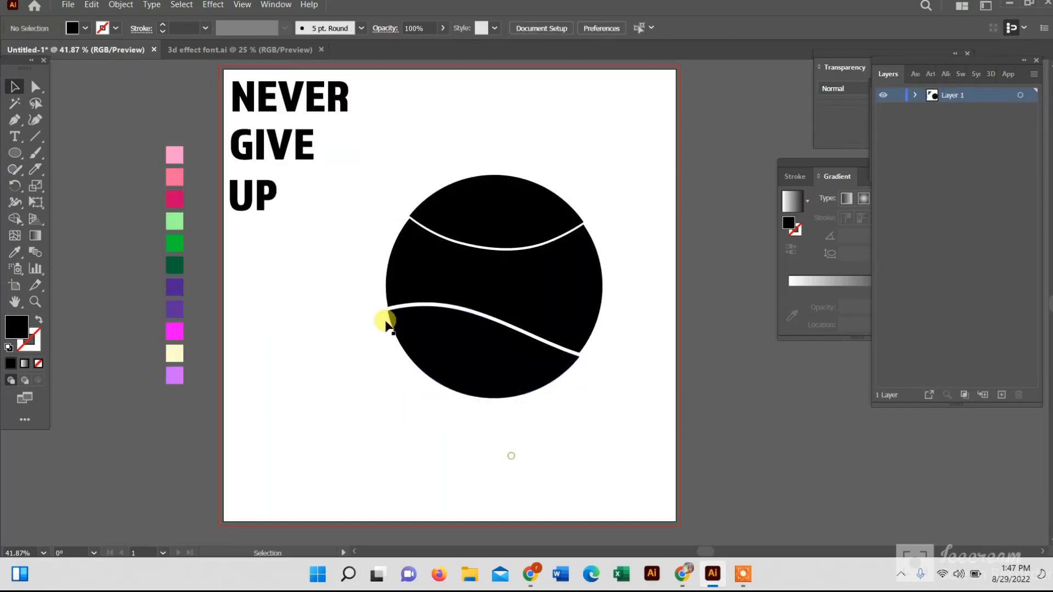
Bring the top circle slice to the front of the stacking order
left_click(491, 227)
right_click(491, 227)
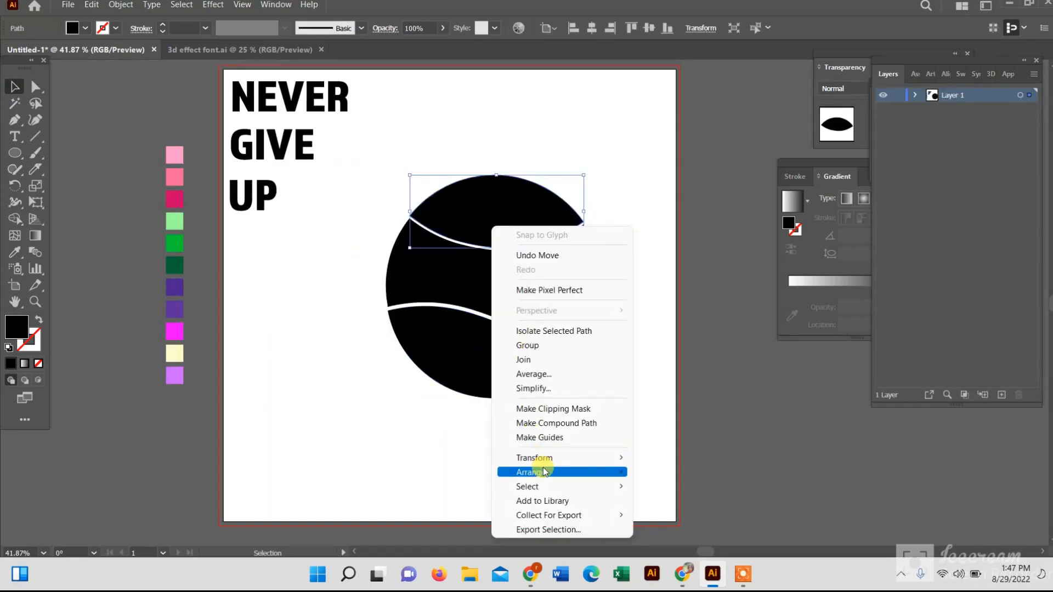
mouse_move(545, 469)
left_click(666, 472)
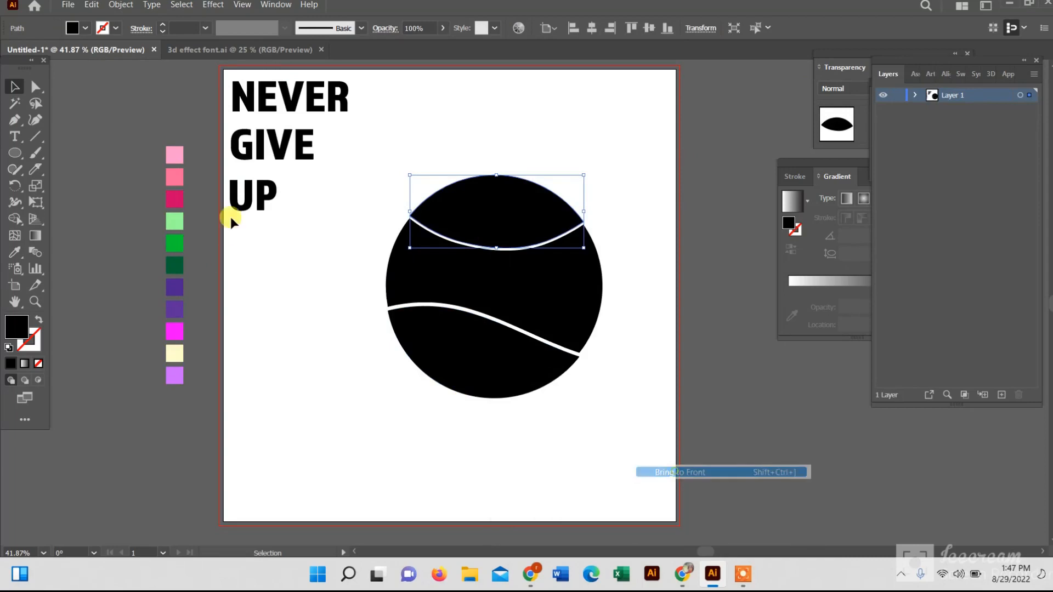
Select NEVER with the top slice and envelope-distort it using Make with Top Object
left_click(289, 103, "shift")
left_click(122, 6)
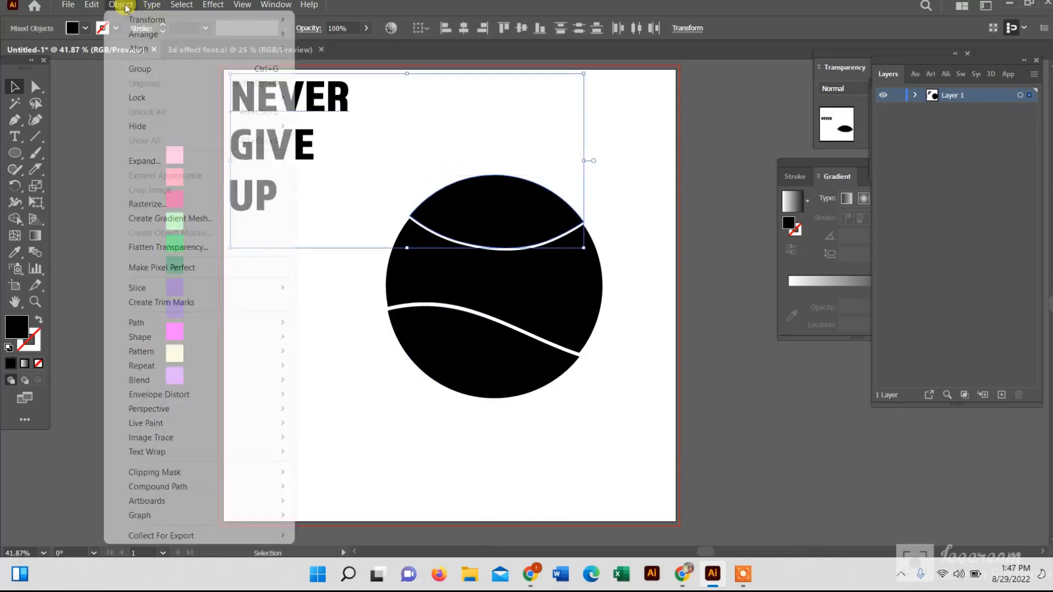
mouse_move(207, 395)
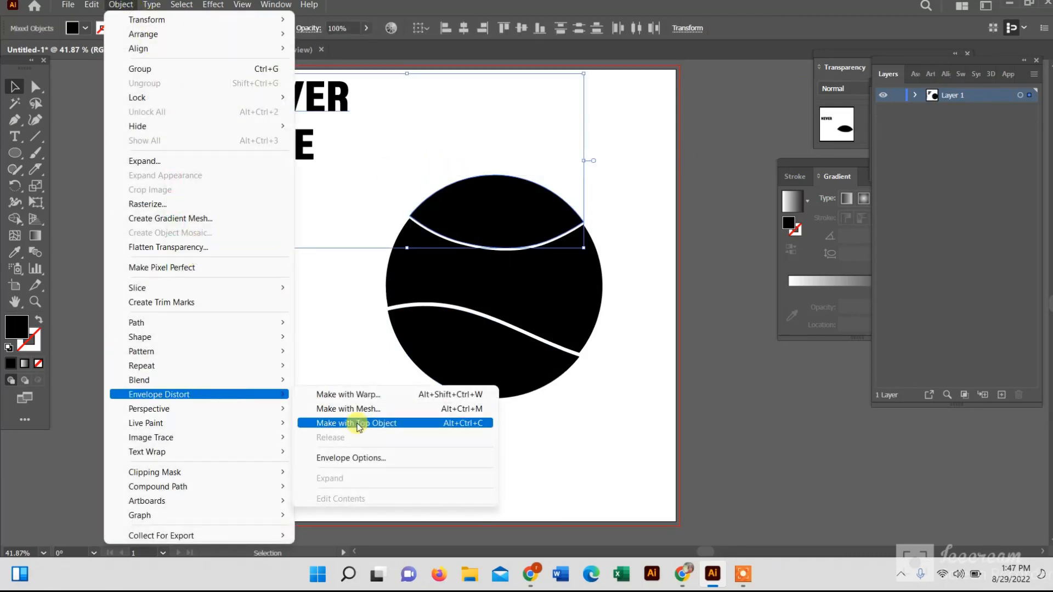
left_click(354, 425)
Bring the middle circle slice to the front of the stacking order
right_click(420, 284)
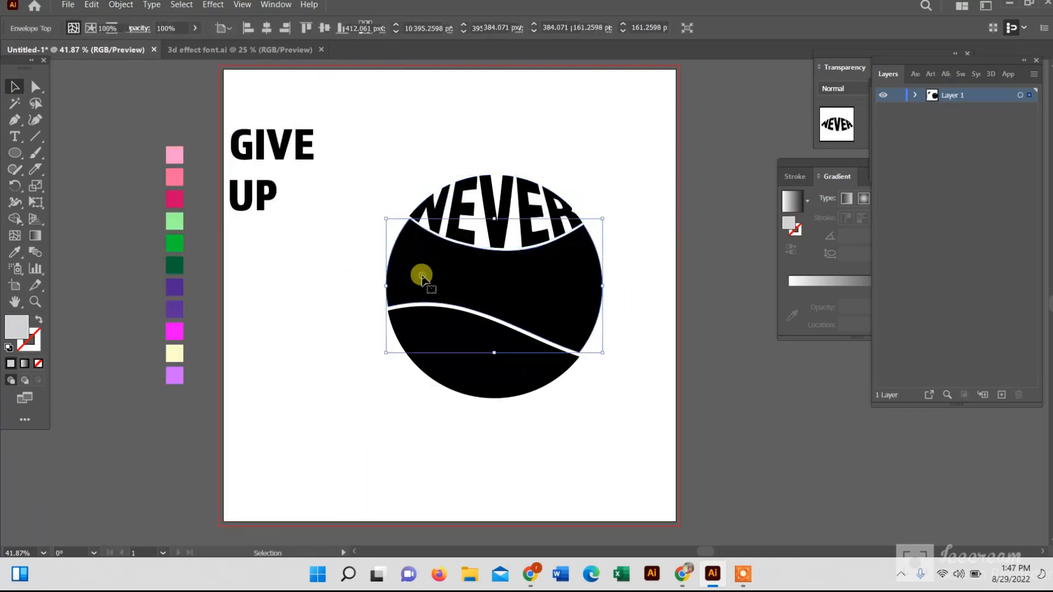
mouse_move(515, 491)
left_click(598, 491)
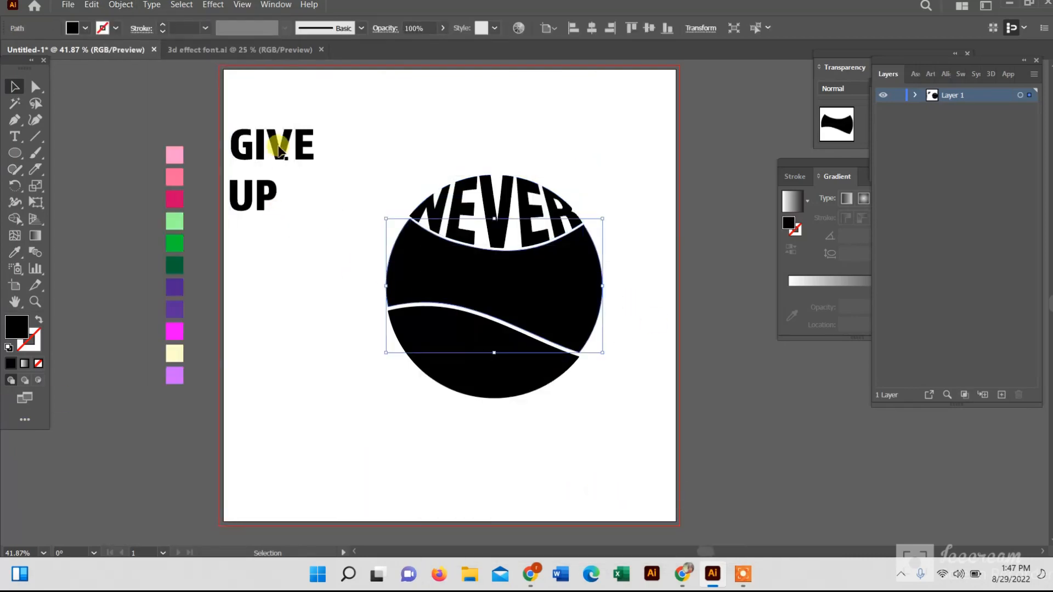
Select GIVE together with the middle circle slice and envelope-distort it using Make with Top Object
left_click(277, 146, "shift")
left_click(121, 5)
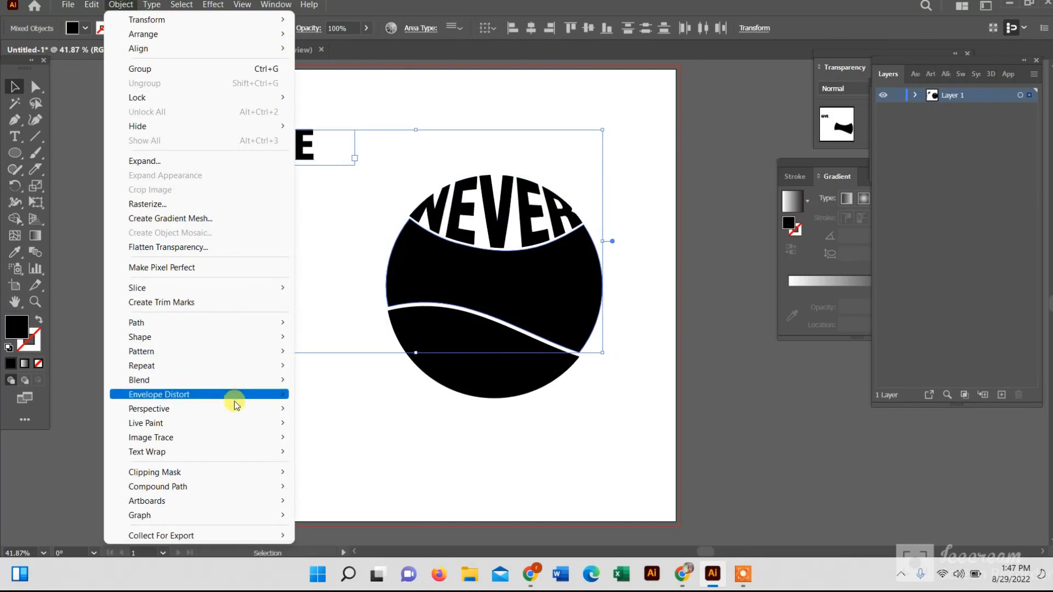
mouse_move(247, 397)
left_click(385, 437)
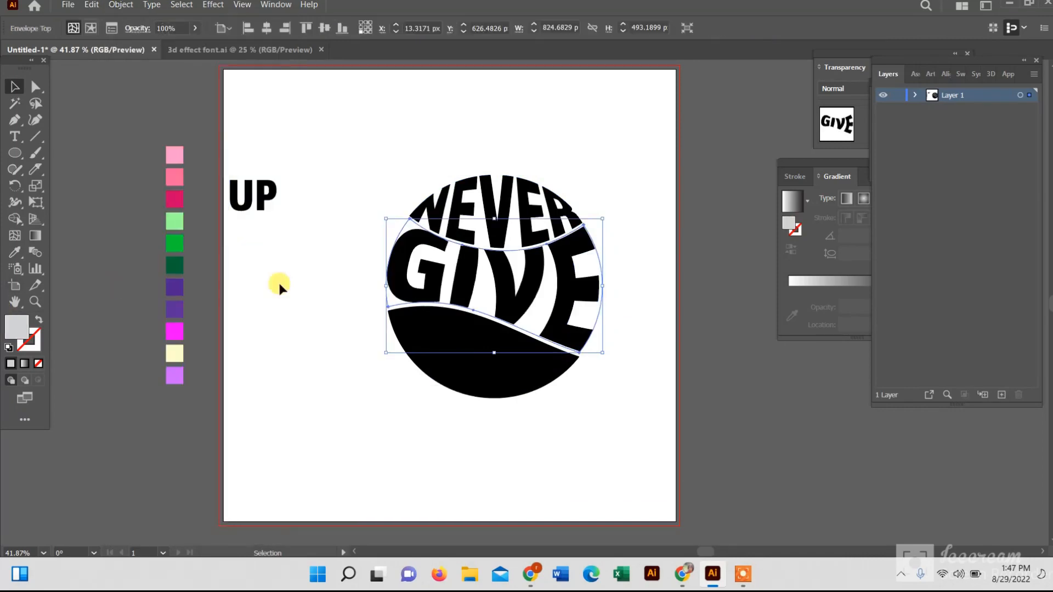
Bring the bottom circle slice to the front of the stacking order
left_click(520, 357)
right_click(520, 365)
mouse_move(581, 301)
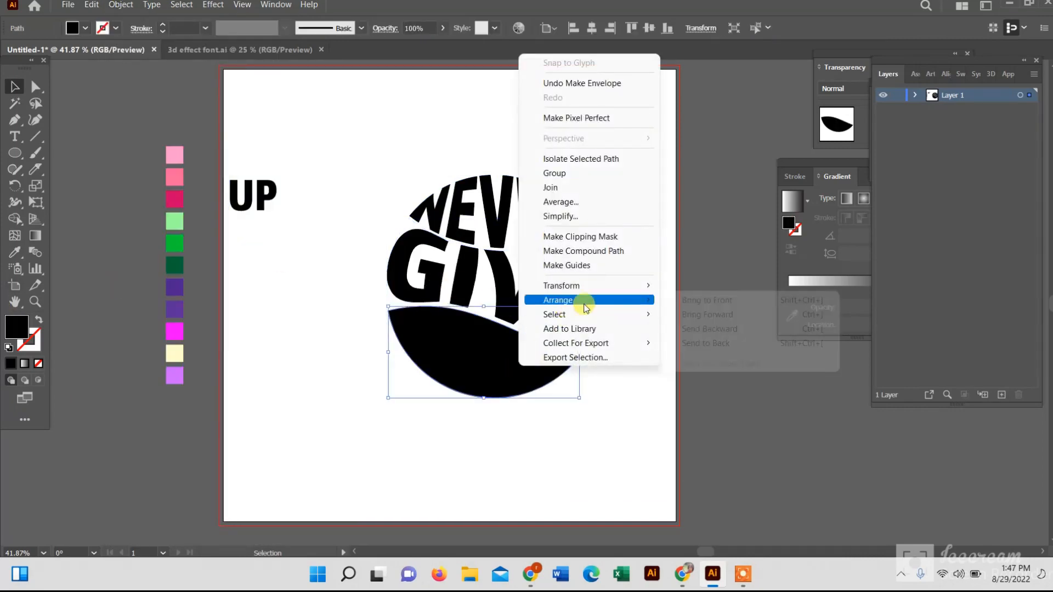
left_click(674, 303)
Select UP together with the bottom slice and envelope-distort it using Make with Top Object
left_click(261, 209, "shift")
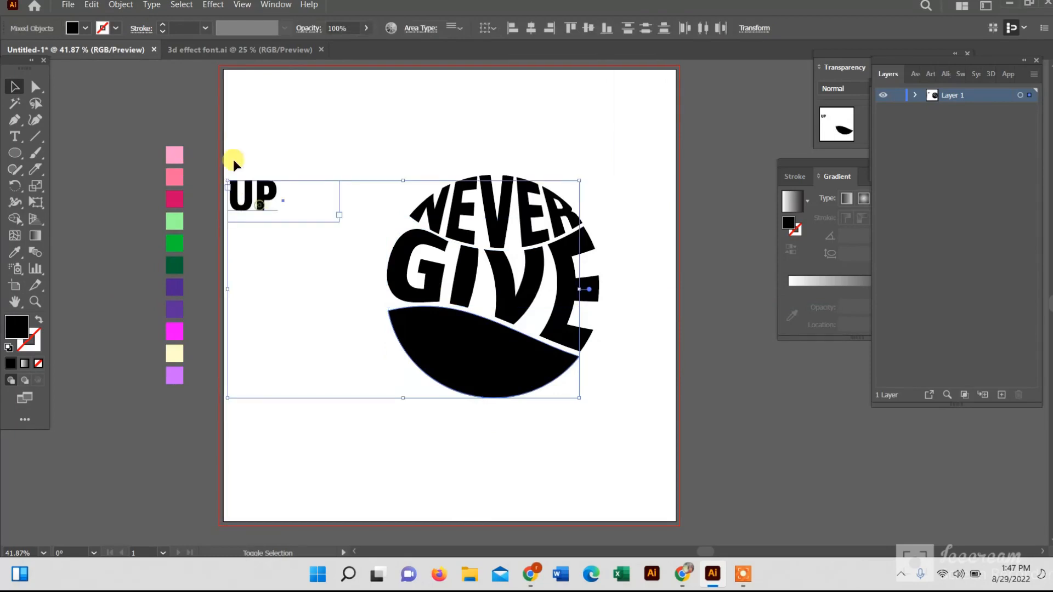
left_click(121, 5)
mouse_move(223, 395)
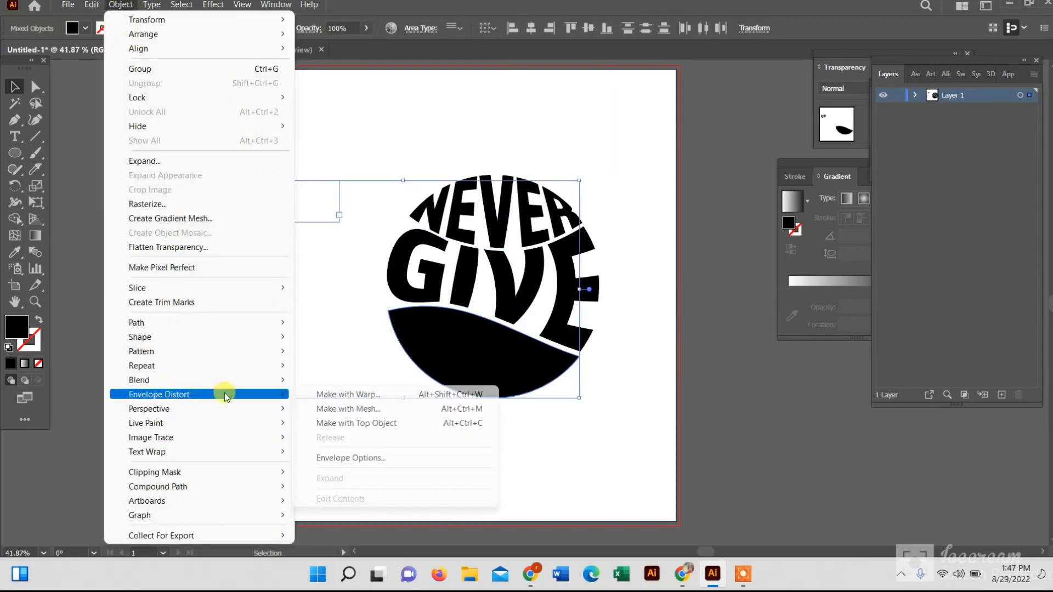
left_click(345, 424)
left_click(747, 306)
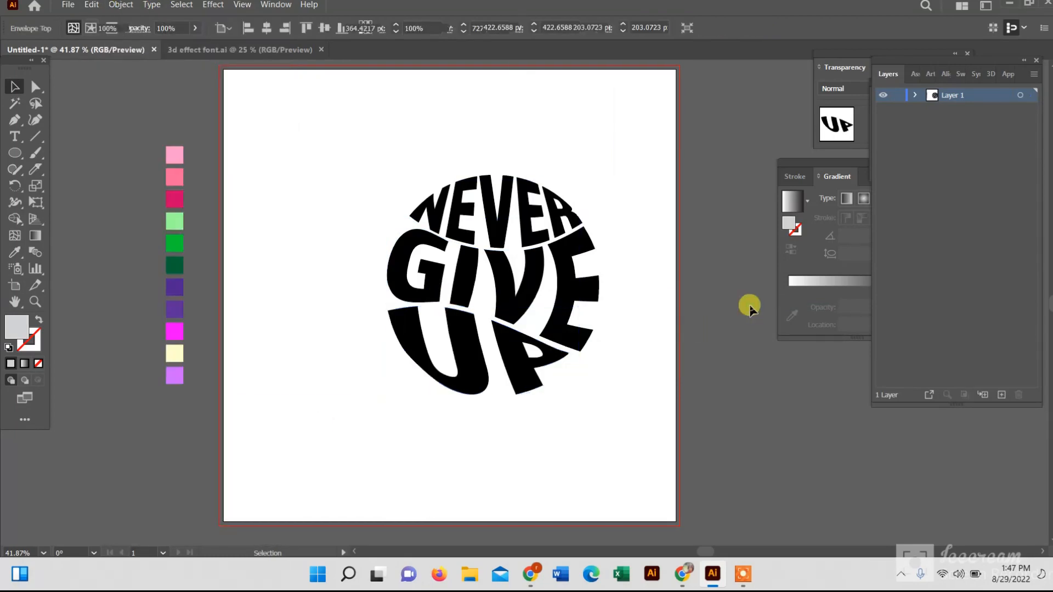
Select all three warped words, expand the envelopes, and move the whole design up and to the left
left_click_drag(334, 159, 668, 451)
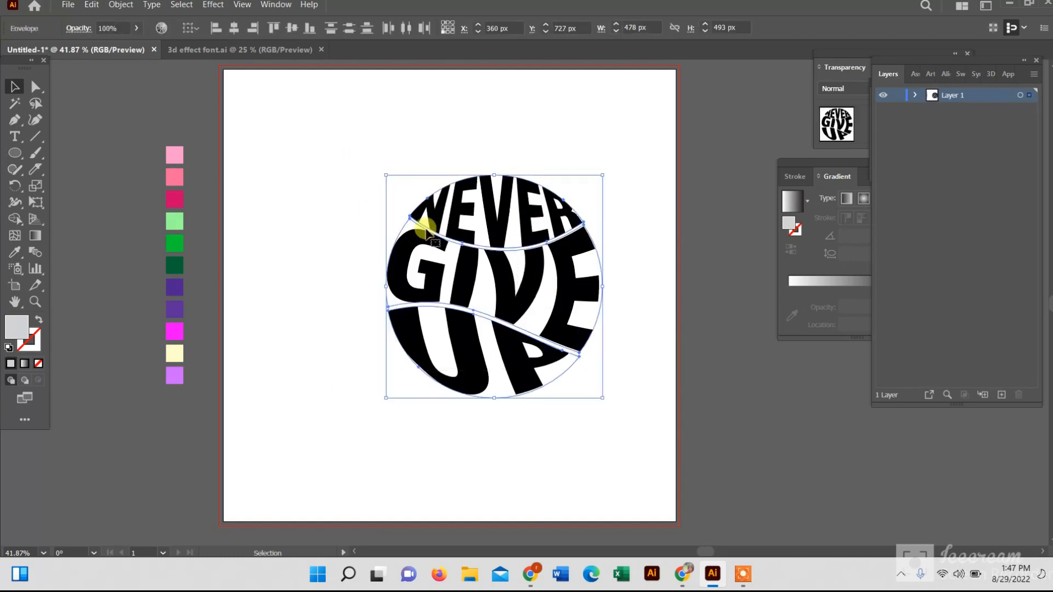
left_click(126, 4)
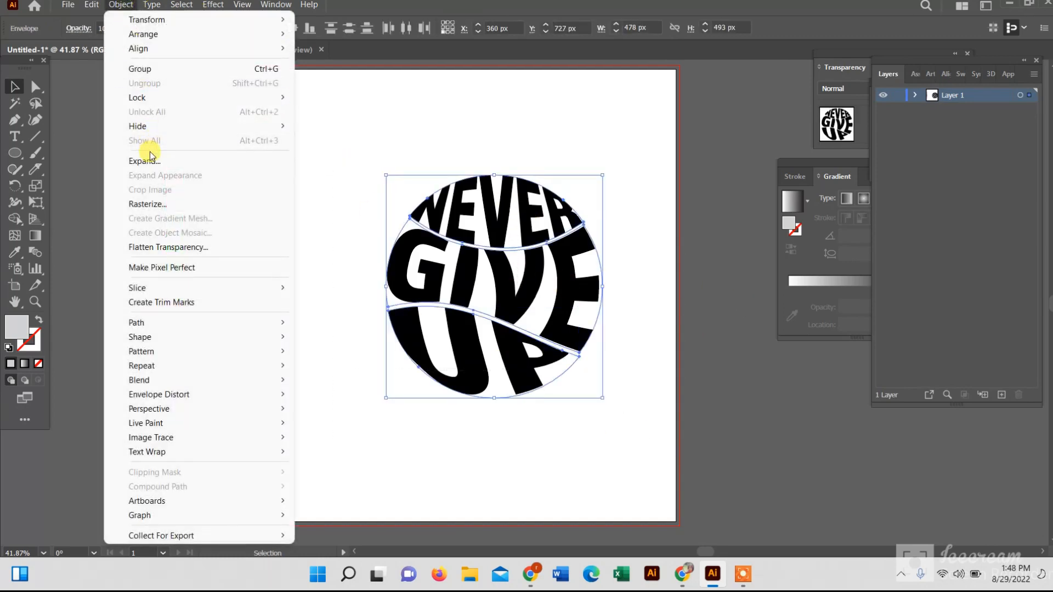
left_click(188, 159)
left_click(499, 359)
left_click_drag(486, 228, 427, 216)
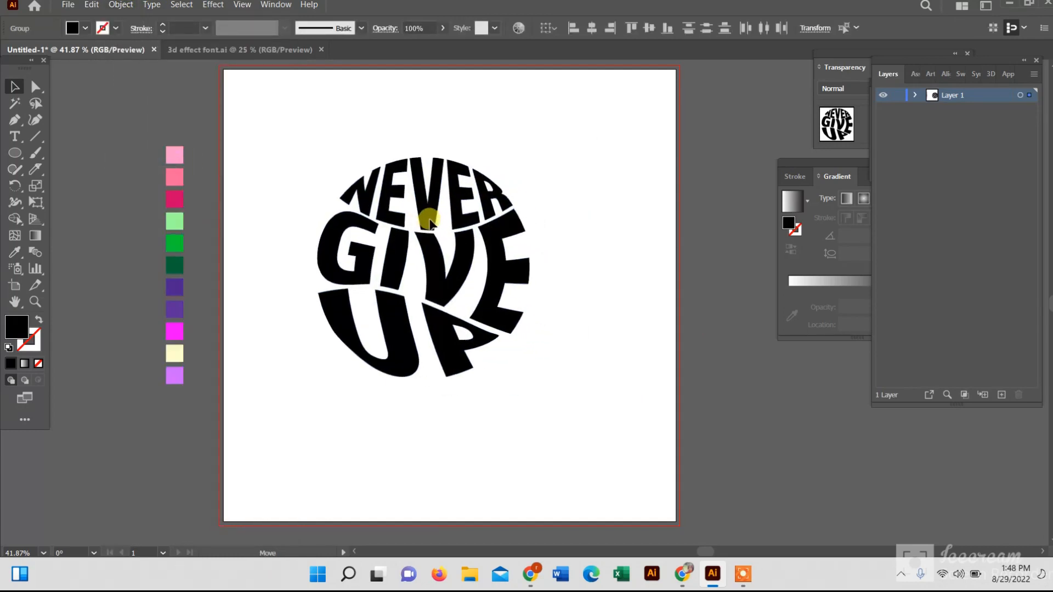
left_click(606, 262)
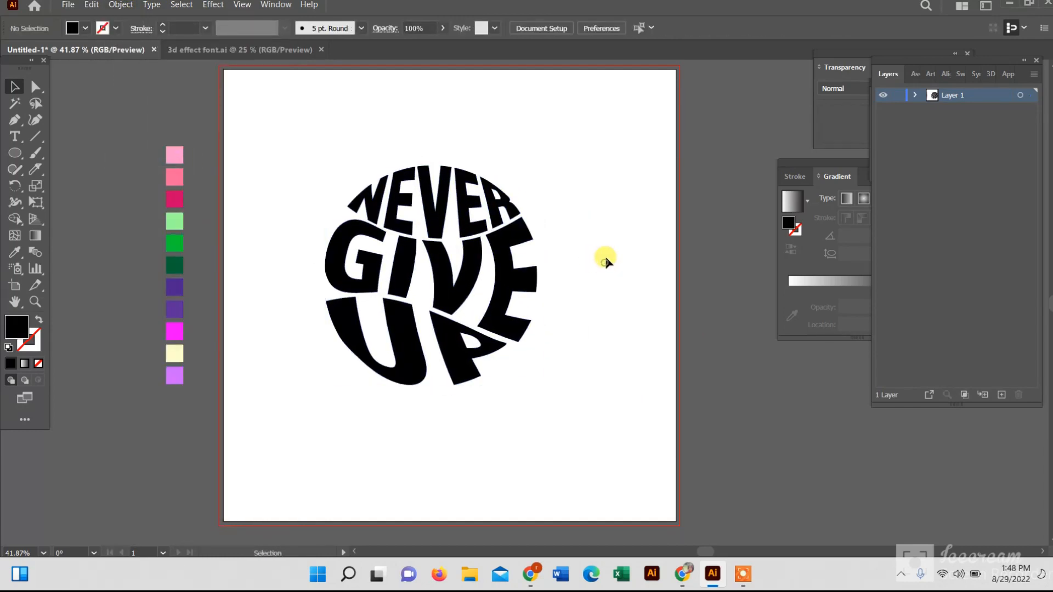
Fill NEVER with green by sampling the green swatch with the Eyedropper
left_click(445, 200)
left_click(13, 254)
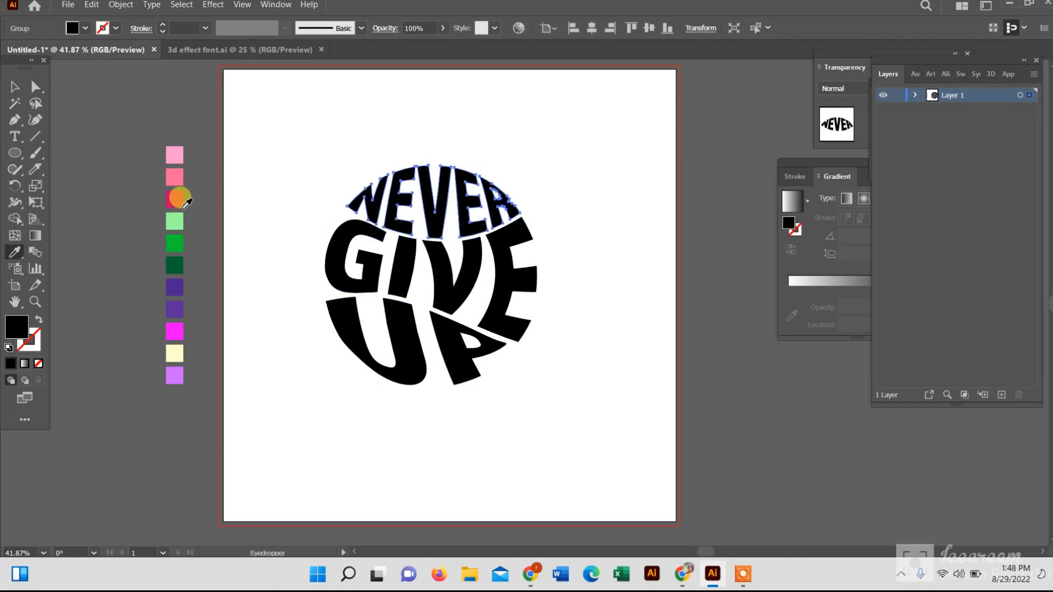
left_click(174, 243)
left_click(13, 87)
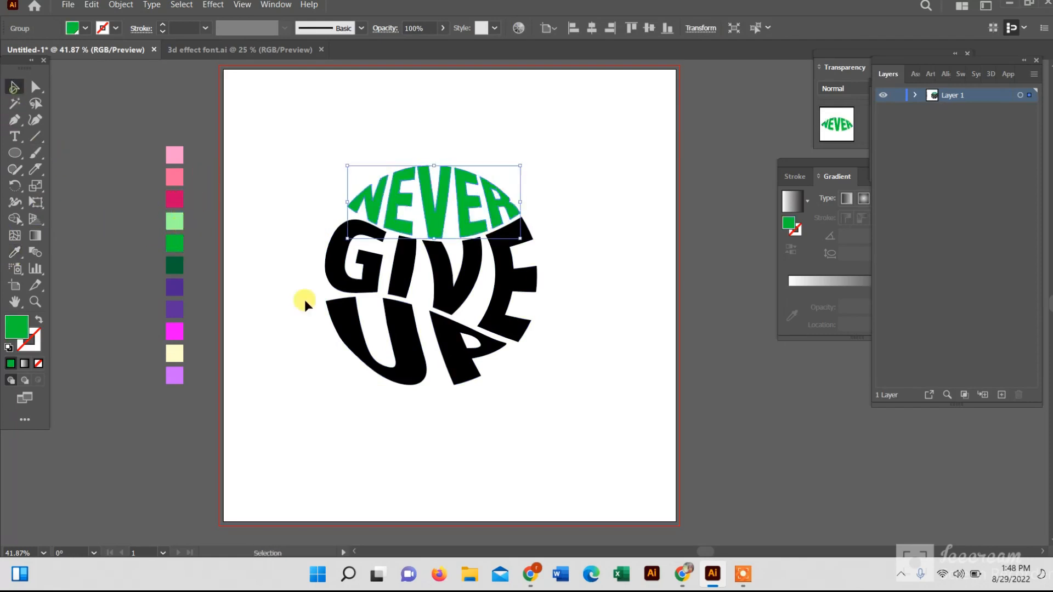
Fill UP with the same green by sampling the green swatch with the Eyedropper
left_click(338, 316, "shift")
left_click(14, 253)
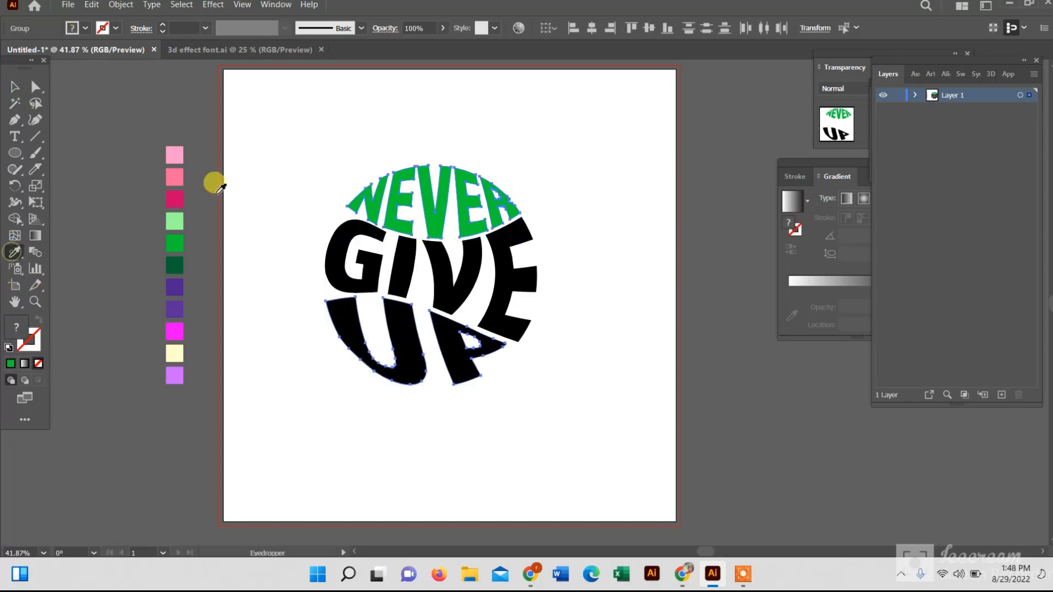
left_click(177, 240)
left_click(15, 86)
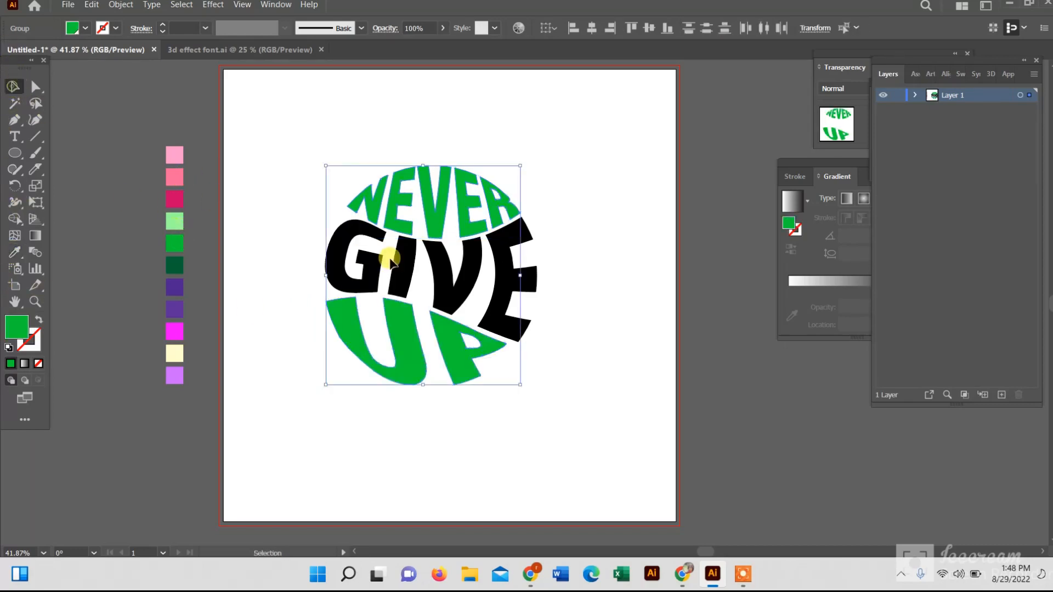
Fill GIVE with pink by sampling the second pink swatch with the Eyedropper
left_click(367, 263)
left_click(11, 255)
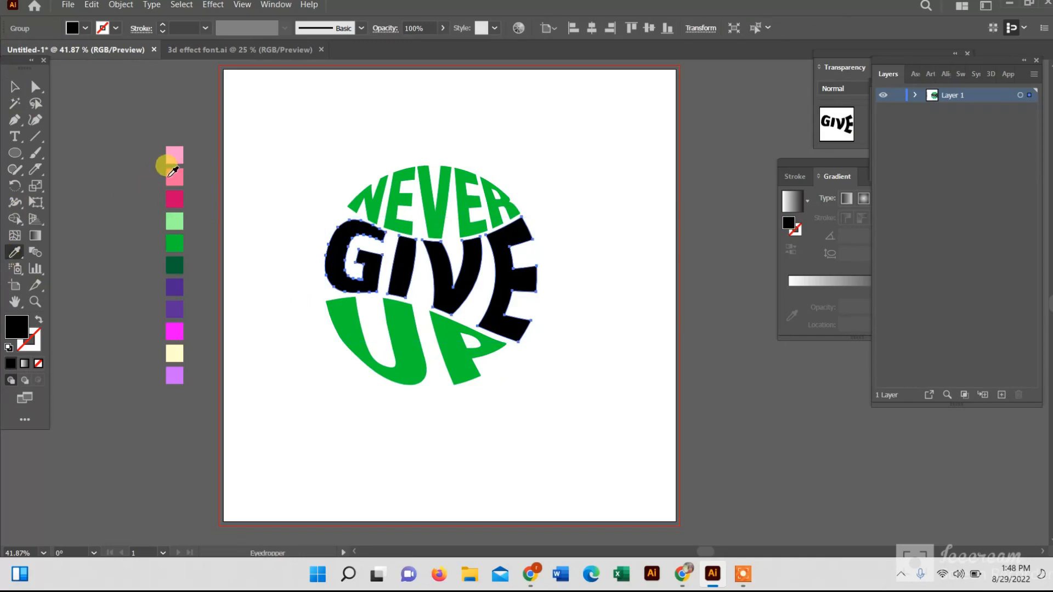
left_click(175, 155)
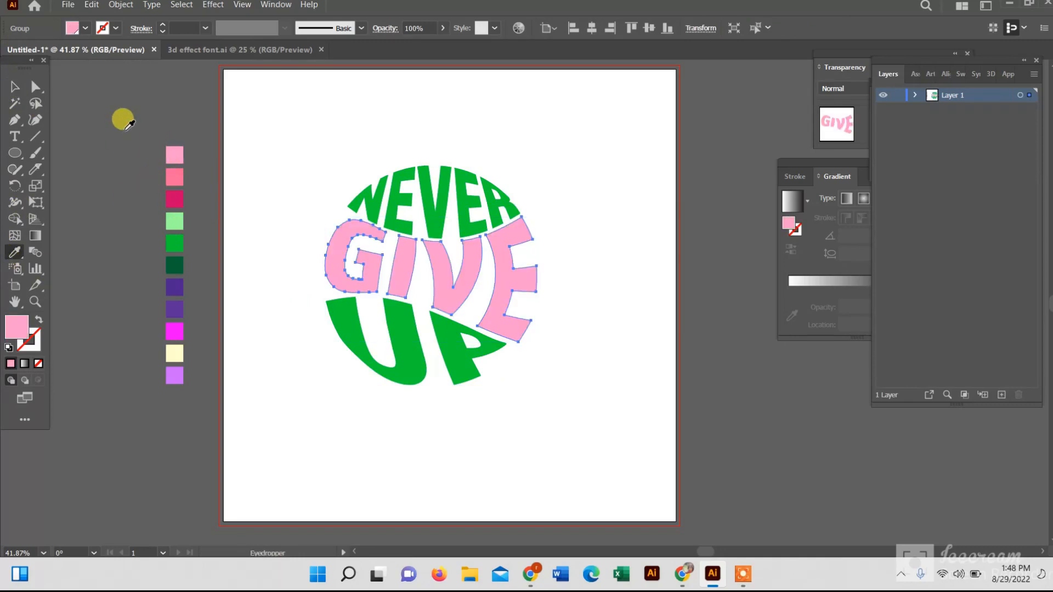
left_click(175, 177)
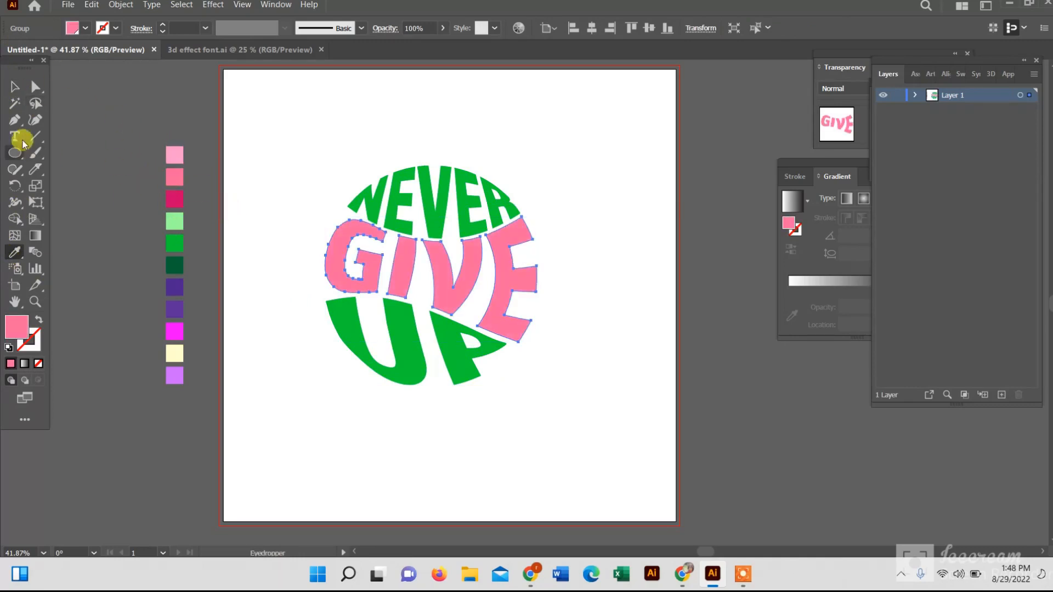
left_click(14, 86)
Select the whole design, copy it, and paste the copy in back
left_click_drag(307, 162, 586, 406)
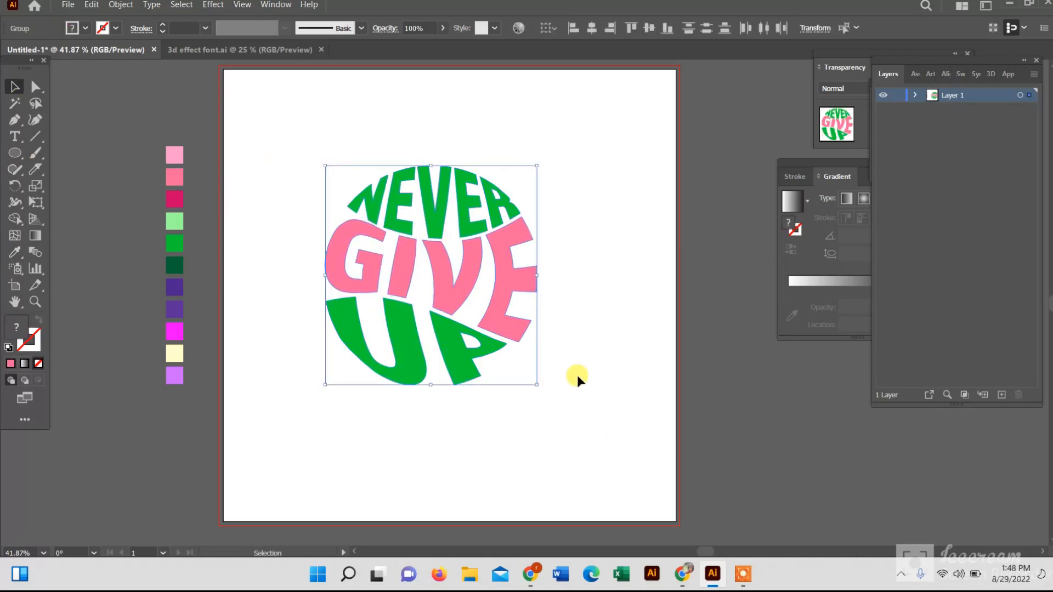
left_click(92, 4)
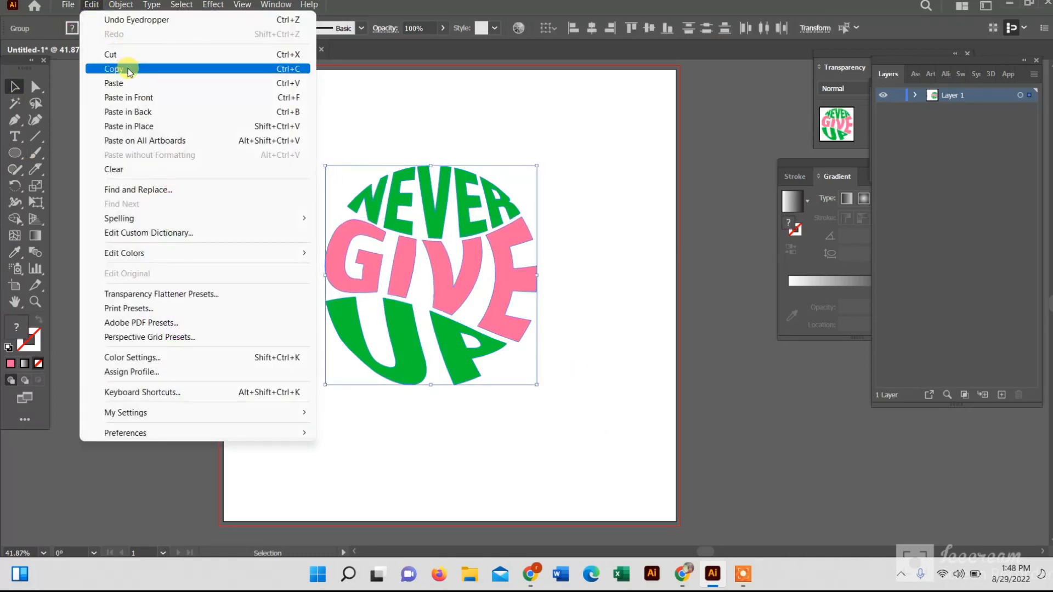
left_click(289, 69)
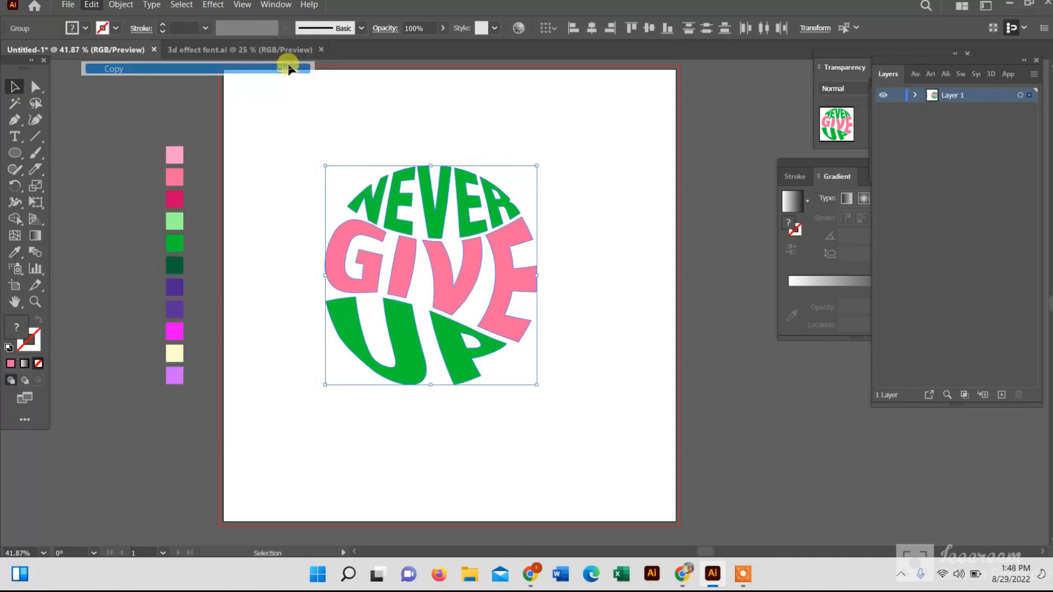
left_click(92, 5)
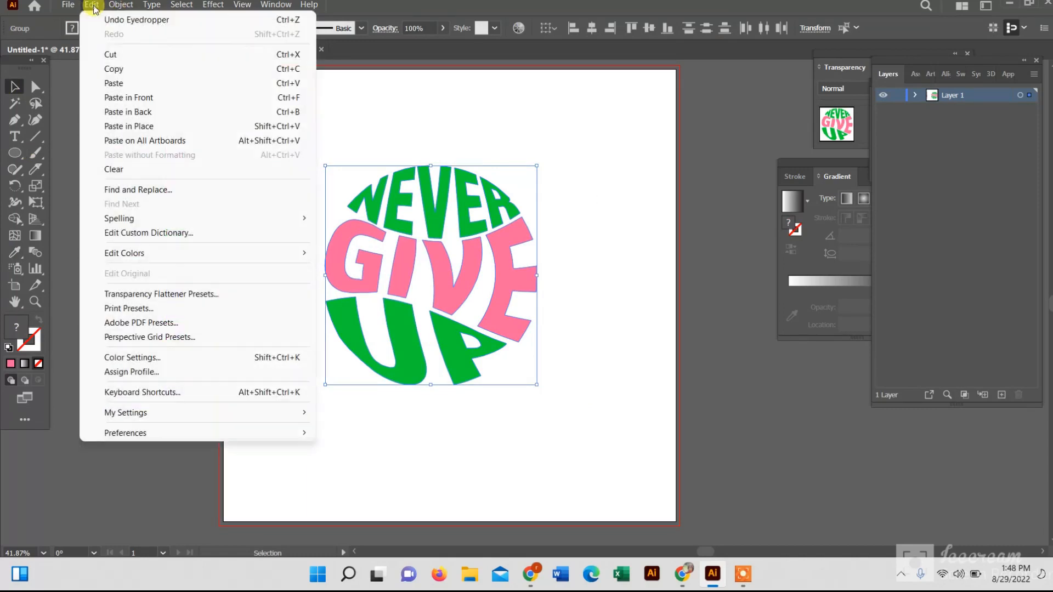
left_click(141, 112)
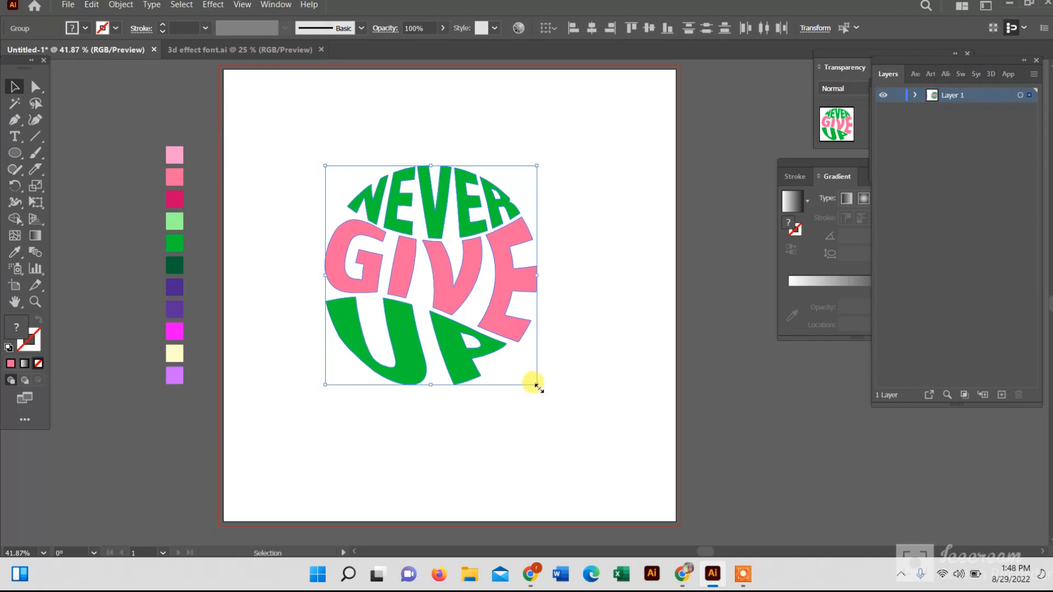
Scale the pasted copy down and position it near the centre of the design
left_click_drag(537, 386, 514, 347)
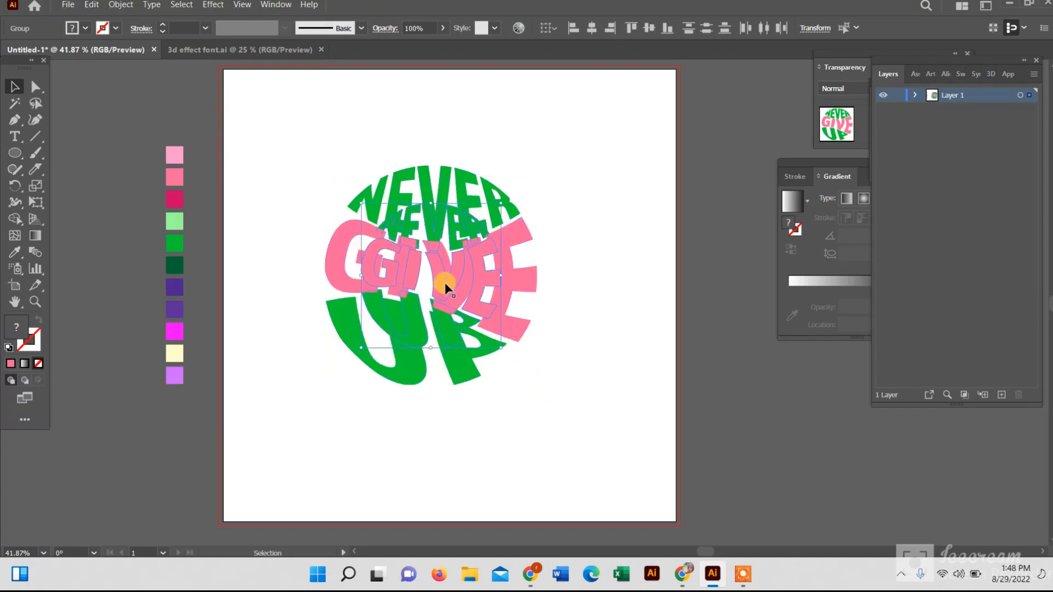
left_click_drag(445, 284, 445, 279)
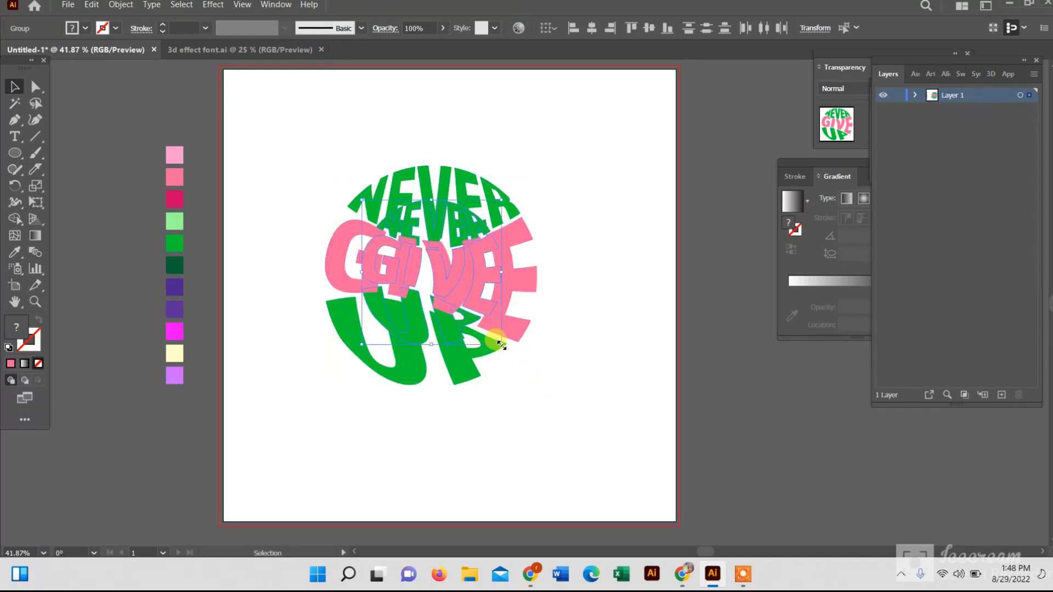
left_click_drag(500, 343, 485, 328)
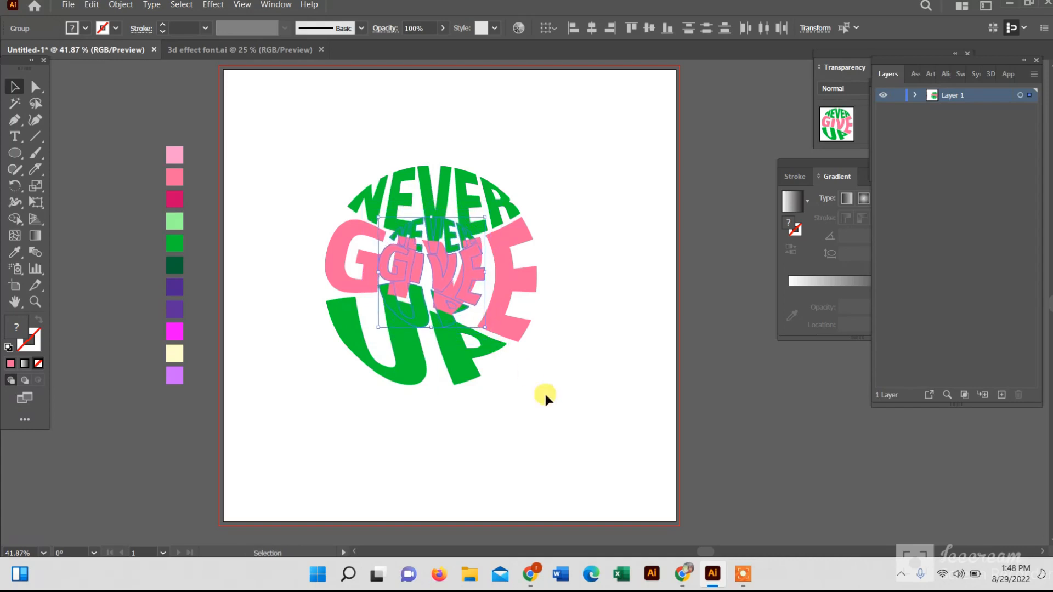
left_click(623, 242)
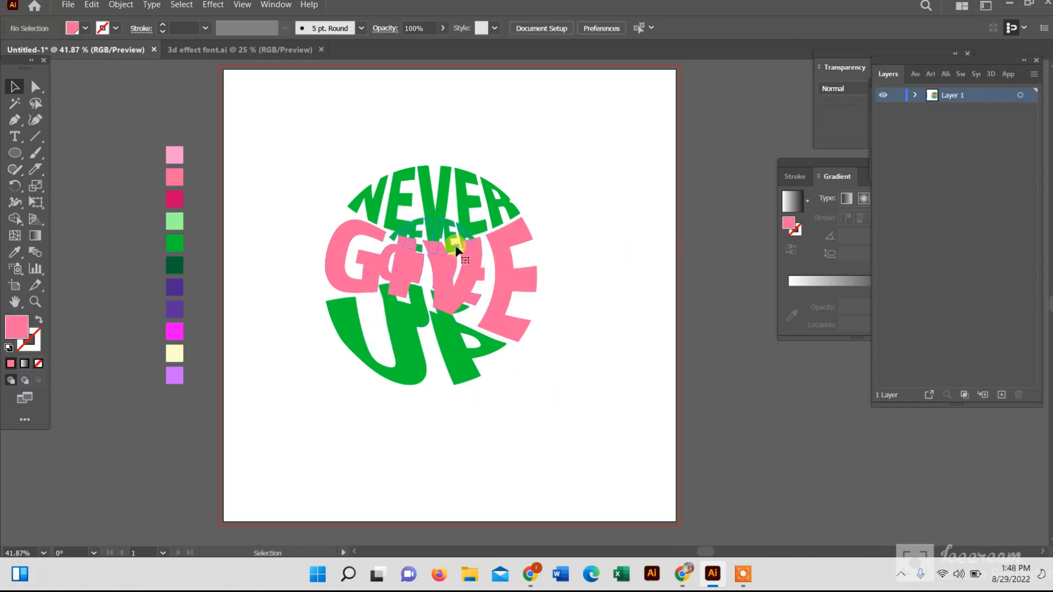
Fill the smaller copy's NEVER with dark green by sampling the dark green swatch
left_click(453, 236)
left_click(16, 253)
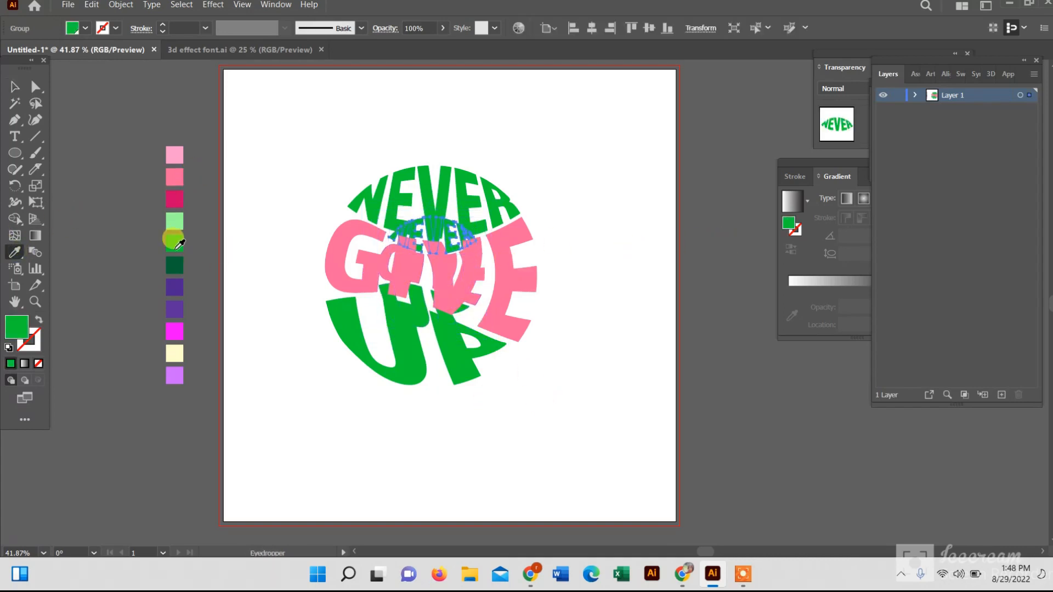
left_click(178, 261)
left_click(15, 86)
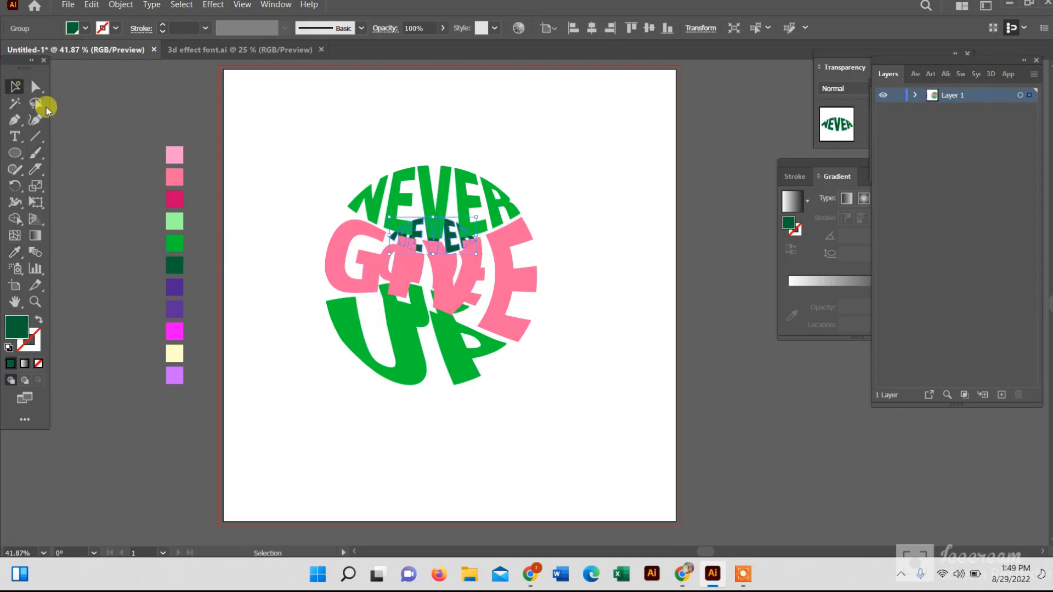
Fill the smaller copy's UP with dark green by sampling the dark green swatch
left_click(398, 313)
left_click(15, 257)
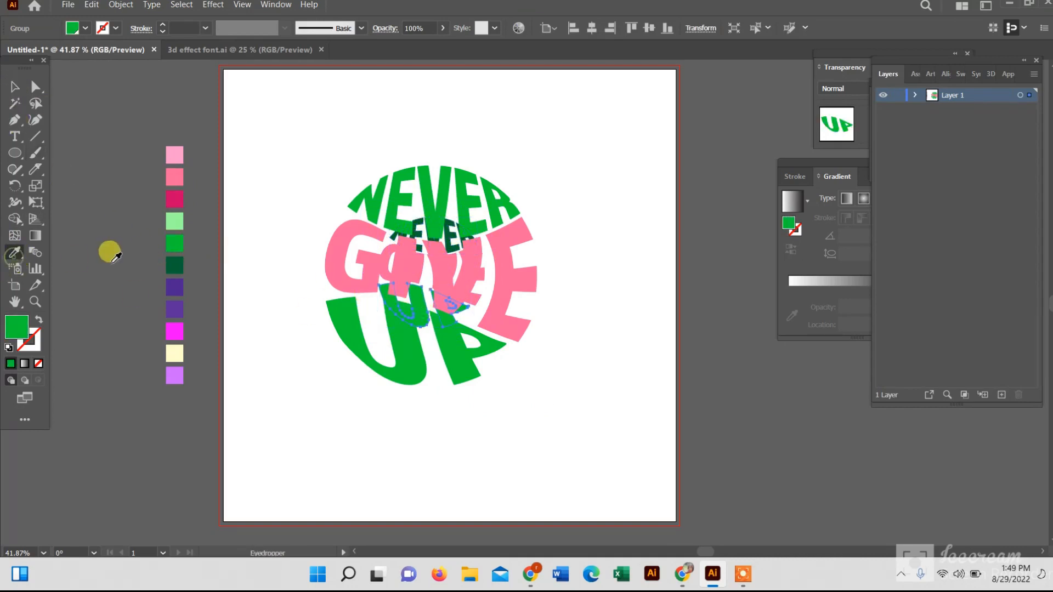
left_click(174, 266)
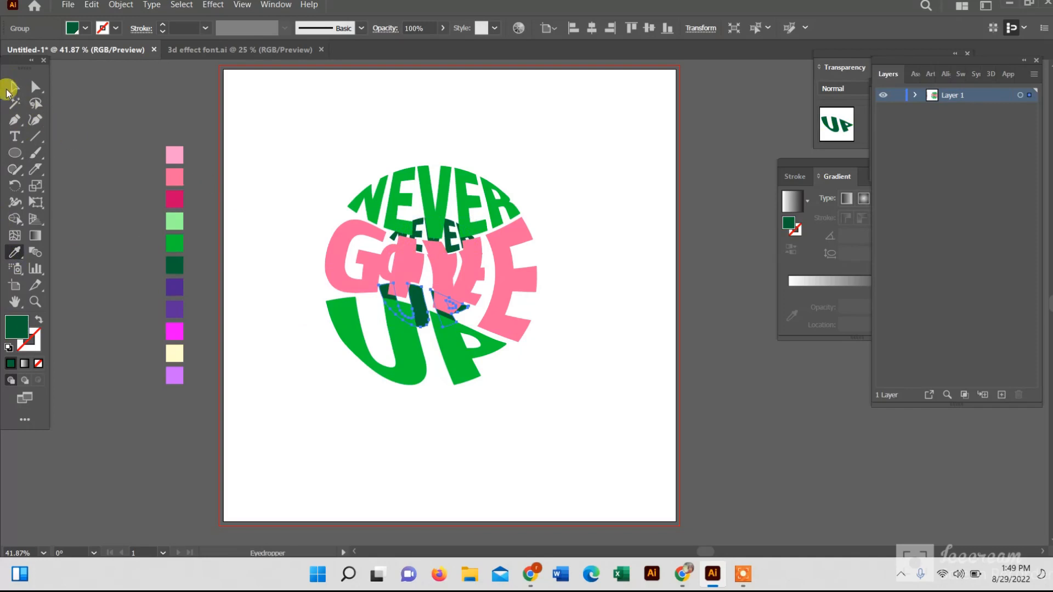
left_click(13, 92)
Fill the smaller copy's GIVE with magenta by sampling the magenta swatch
left_click(419, 269)
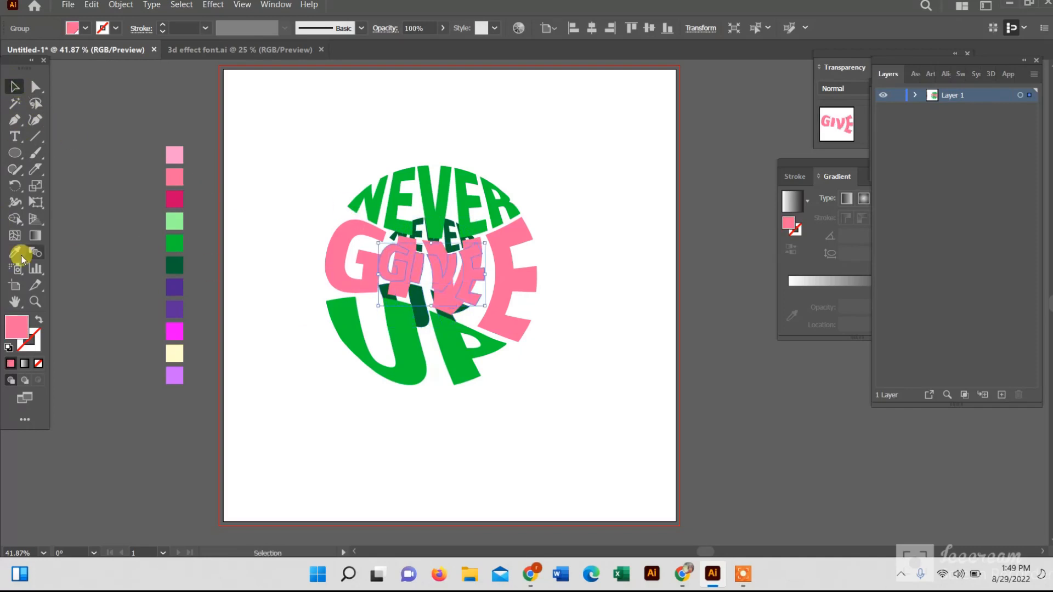
left_click(14, 252)
left_click(175, 199)
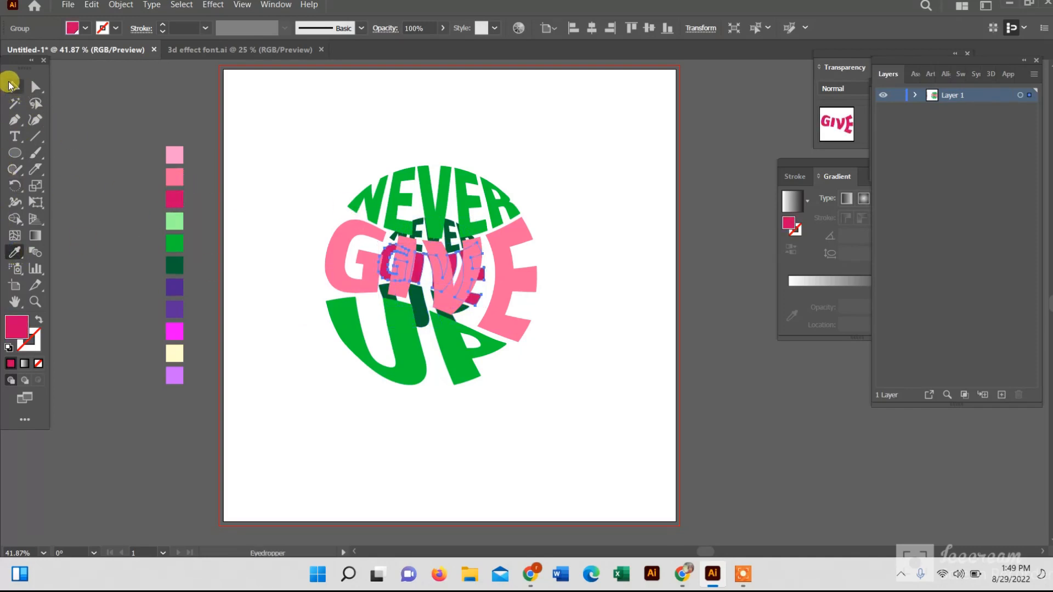
left_click(11, 85)
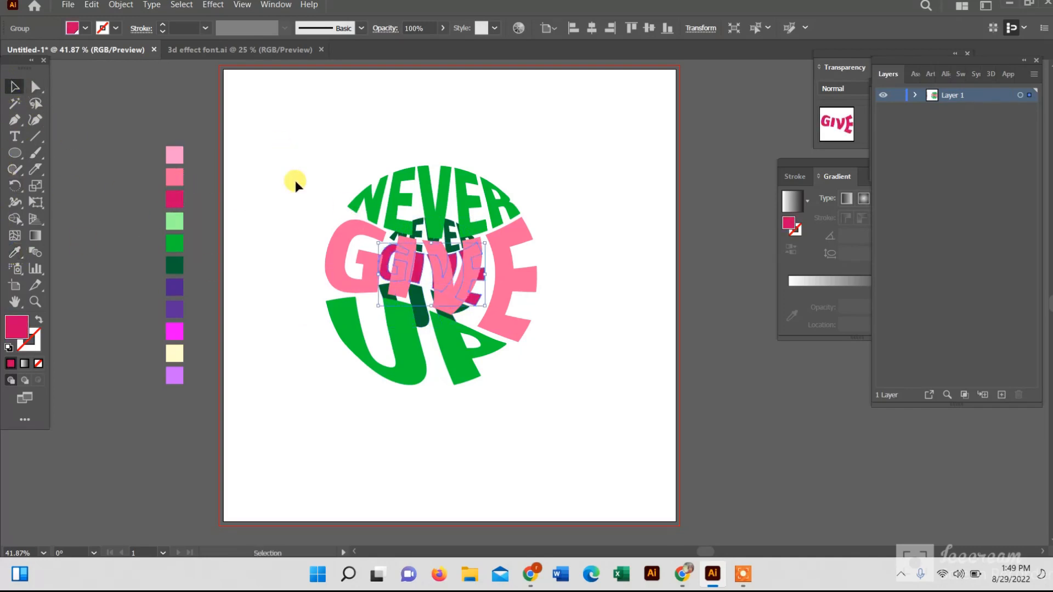
Select the smaller copy's words and group them together
left_click(418, 235, "shift")
left_click(414, 316, "shift")
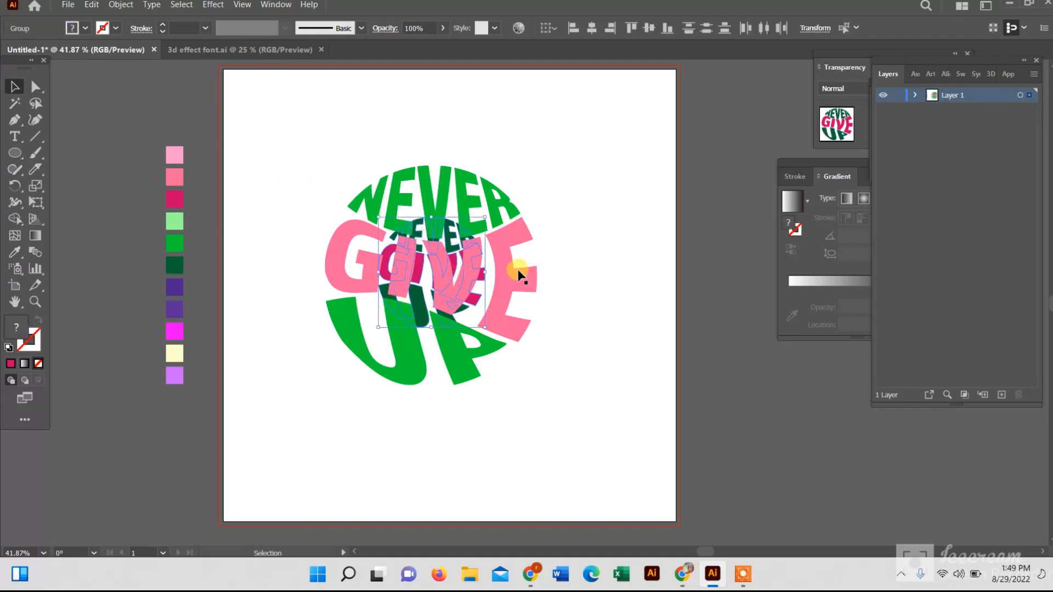
right_click(458, 264)
left_click(519, 369)
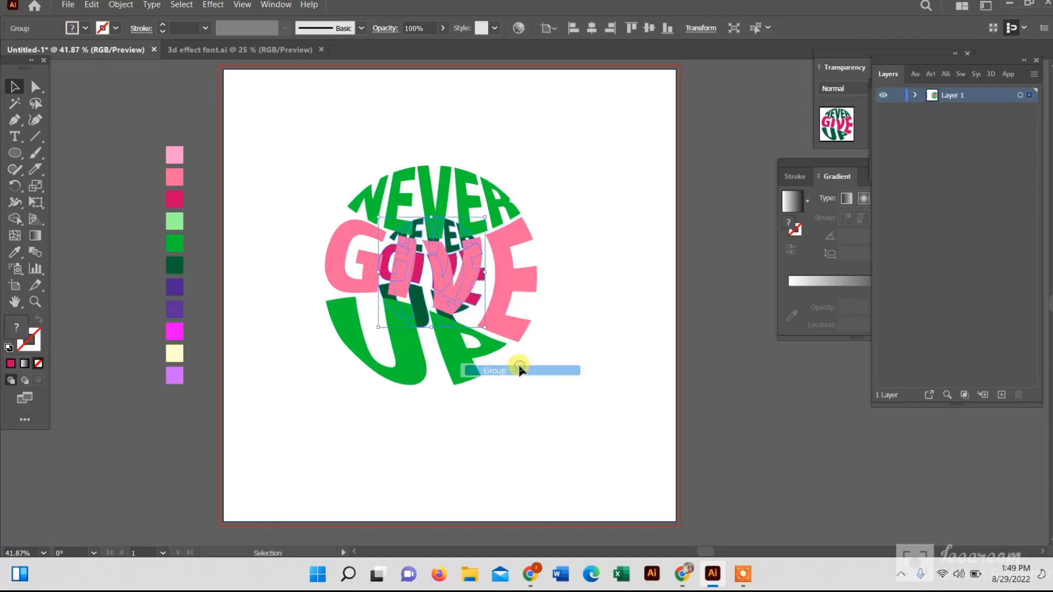
Select the larger copy's NEVER, GIVE and UP and group them together
left_click(588, 320)
left_click(378, 212)
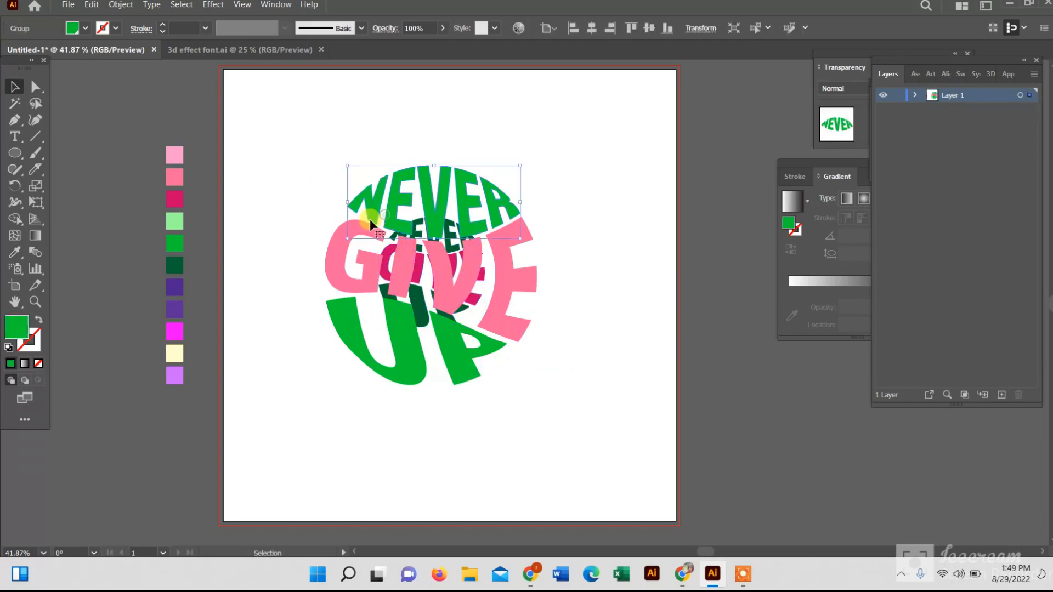
left_click(335, 242, "shift")
left_click(381, 370, "shift")
right_click(381, 371)
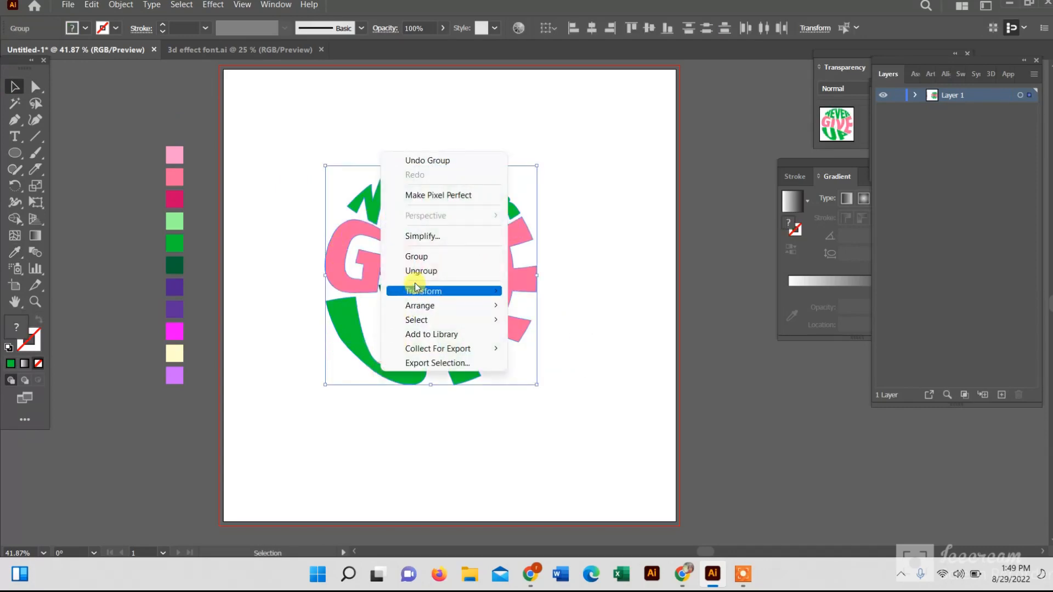
left_click(416, 256)
Duplicate the larger grouped word circle and place the copy off to the right of the artboard
left_click(606, 229)
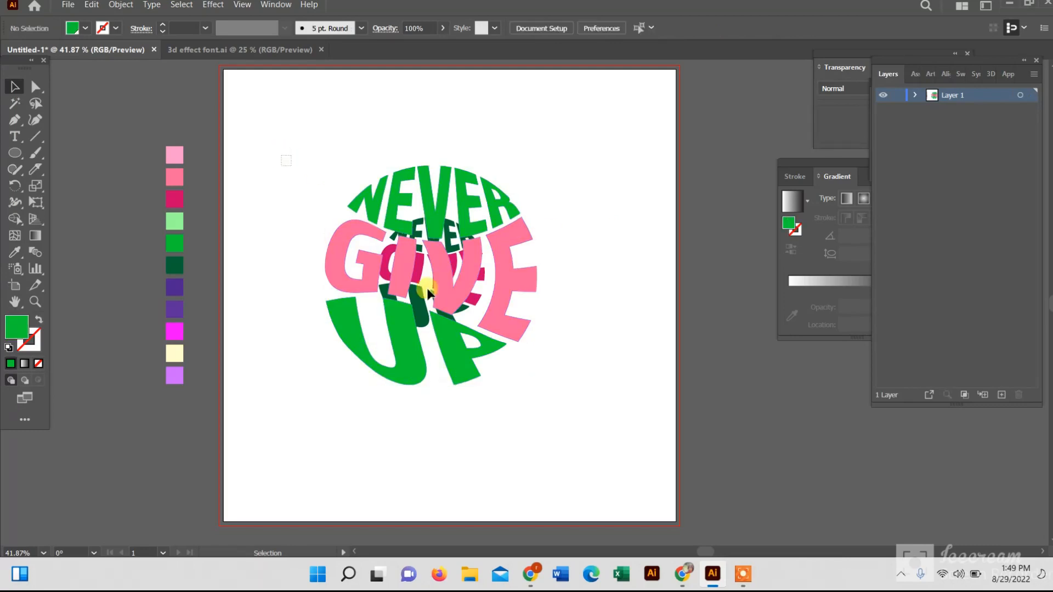
left_click(429, 293)
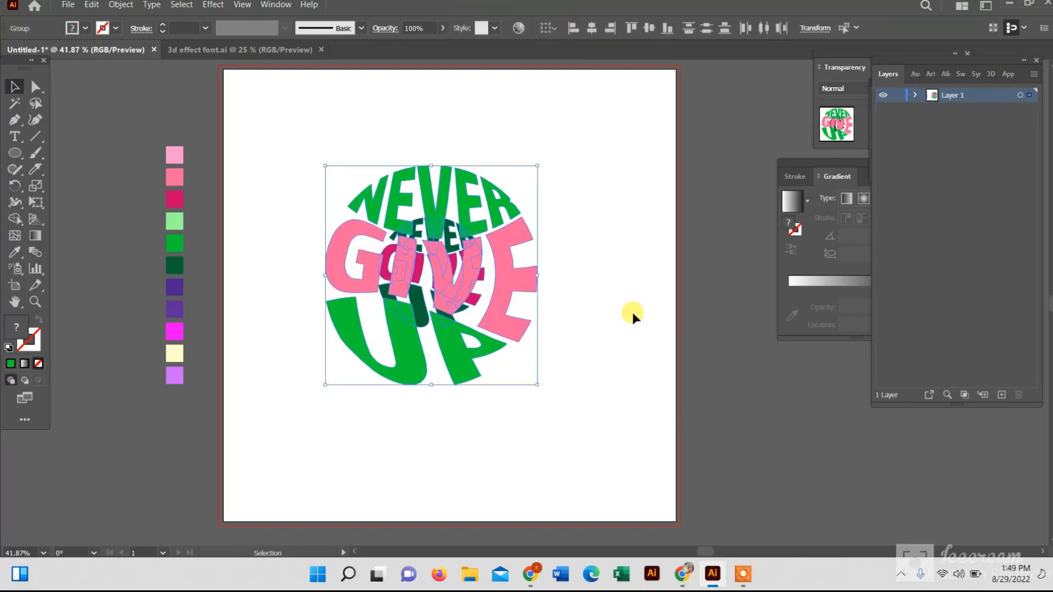
left_click(594, 308)
left_click(498, 311)
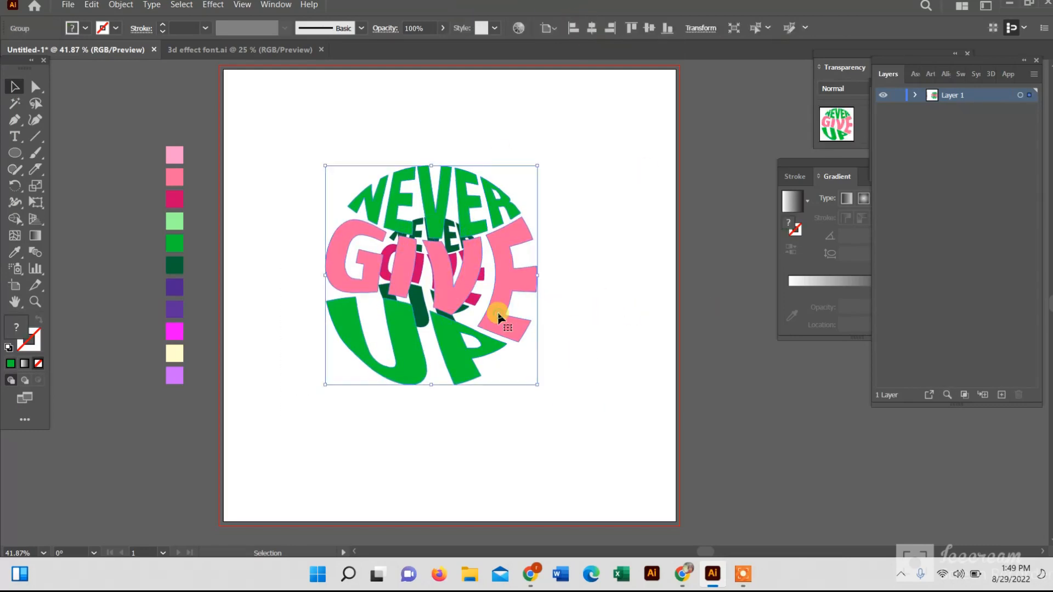
left_click_drag(497, 312, 722, 317)
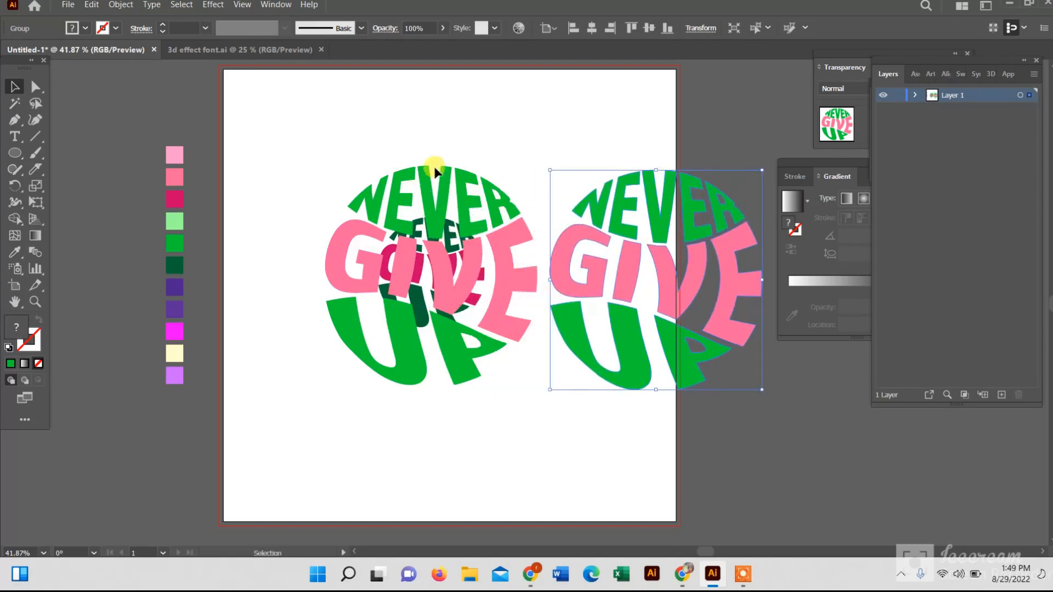
left_click_drag(620, 284, 649, 285)
Select both overlapping circles on the artboard and set the blend spacing to Specified Steps of 400
left_click_drag(289, 183, 544, 431)
left_click(118, 4)
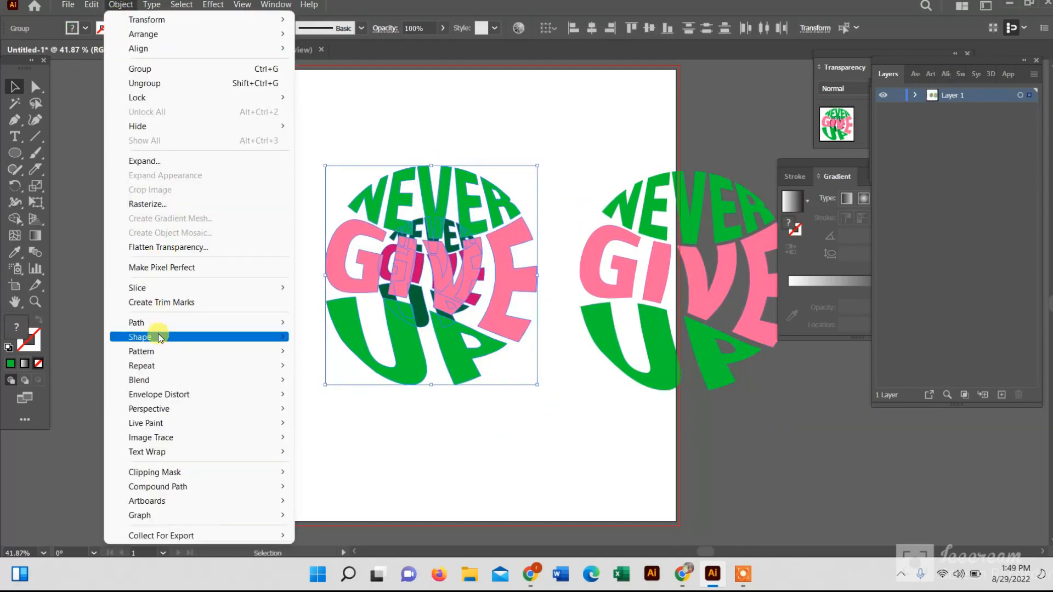
mouse_move(191, 383)
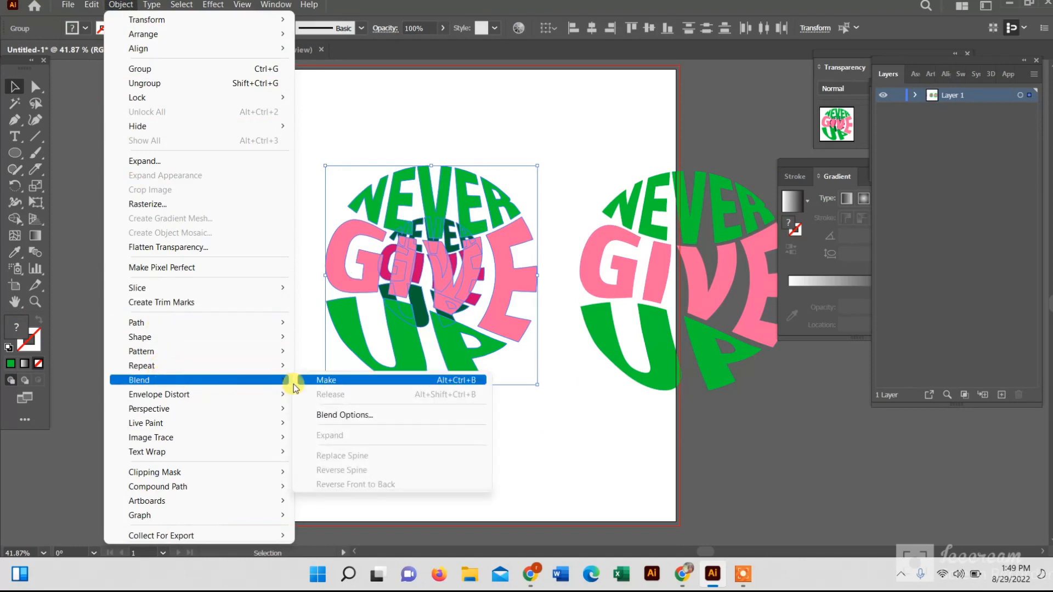
left_click(357, 416)
left_click_drag(664, 120, 740, 111)
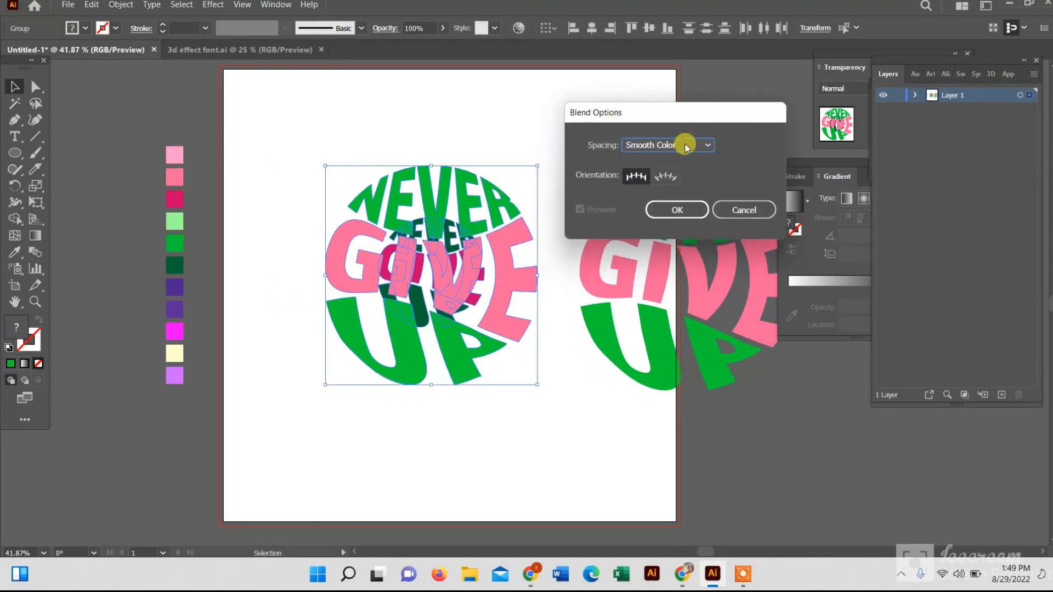
left_click(686, 143)
left_click(669, 171)
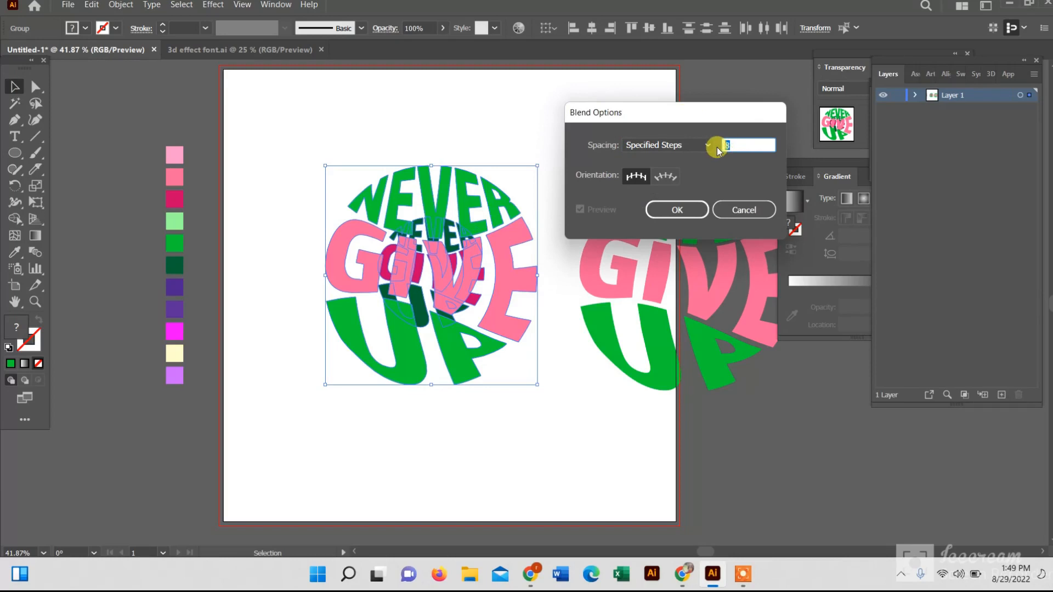
type("00")
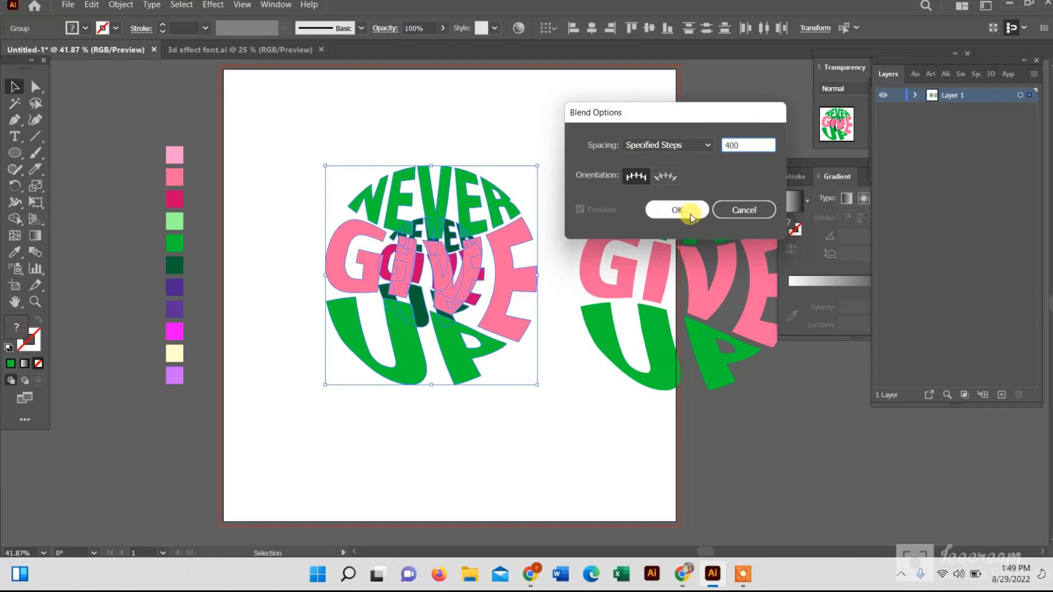
left_click(690, 214)
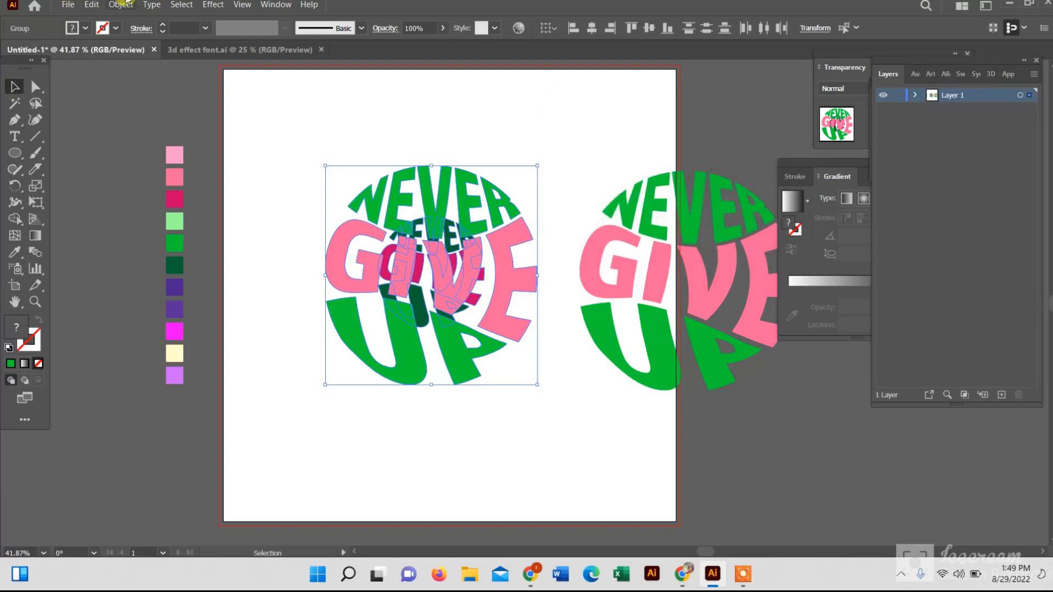
Make a blend between the larger and smaller word circles
left_click(121, 4)
mouse_move(258, 380)
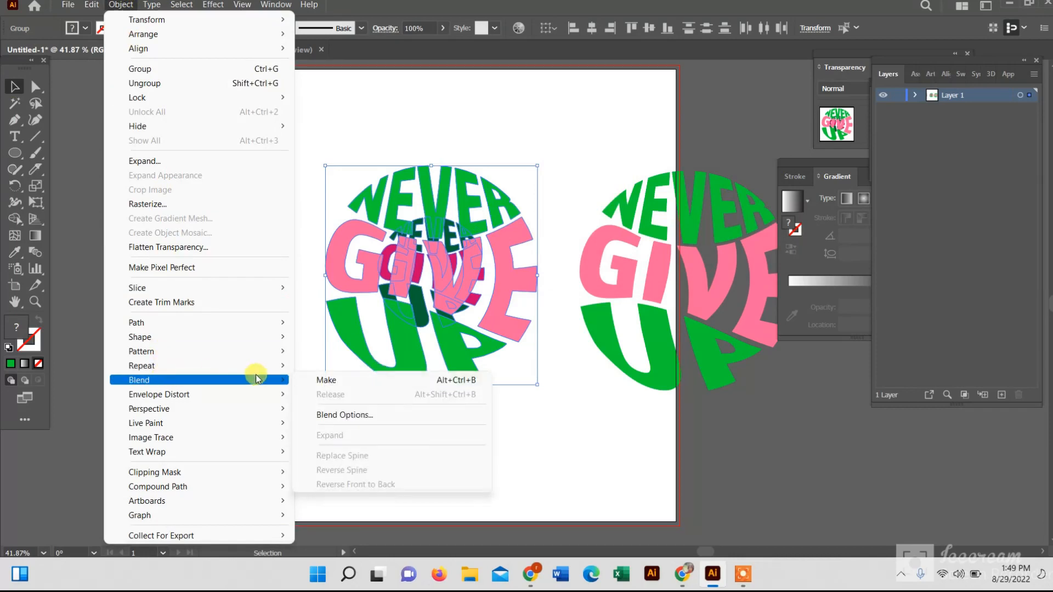
left_click(324, 380)
left_click(606, 147)
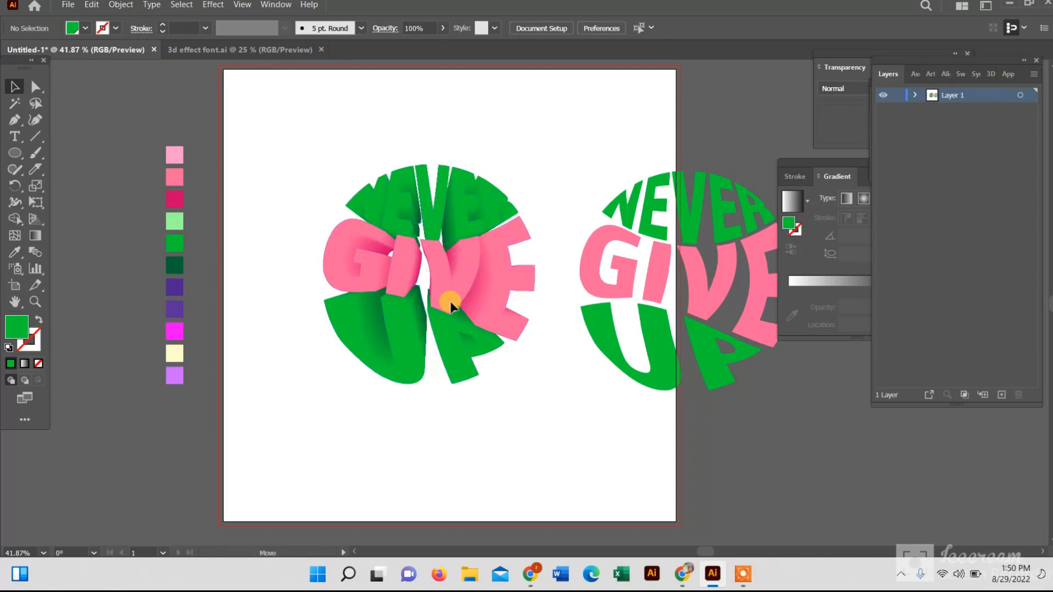
Shift the blended word circle slightly to the left
left_click_drag(449, 301, 420, 302)
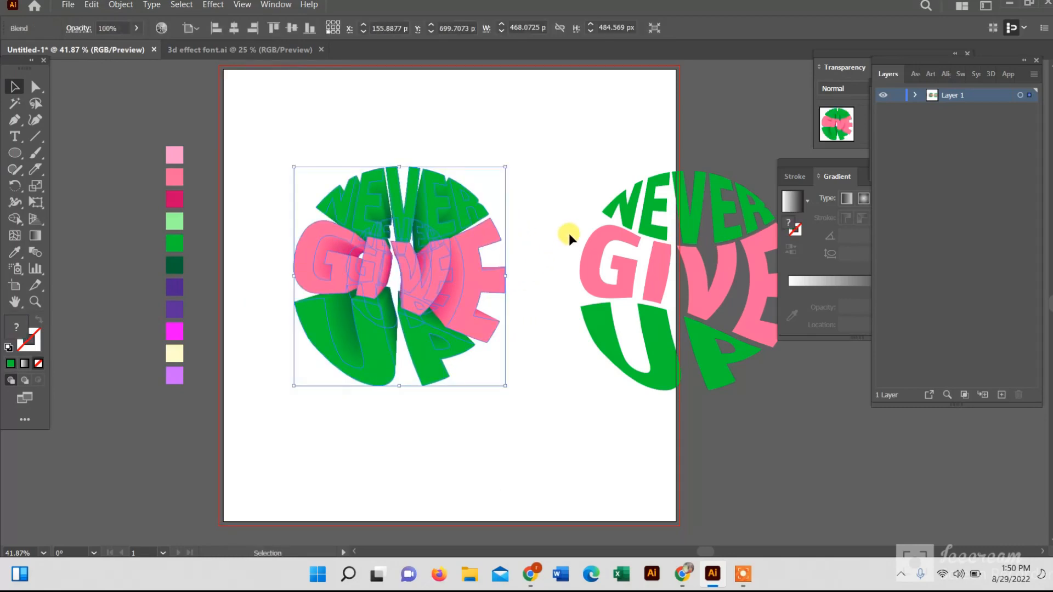
left_click(558, 192)
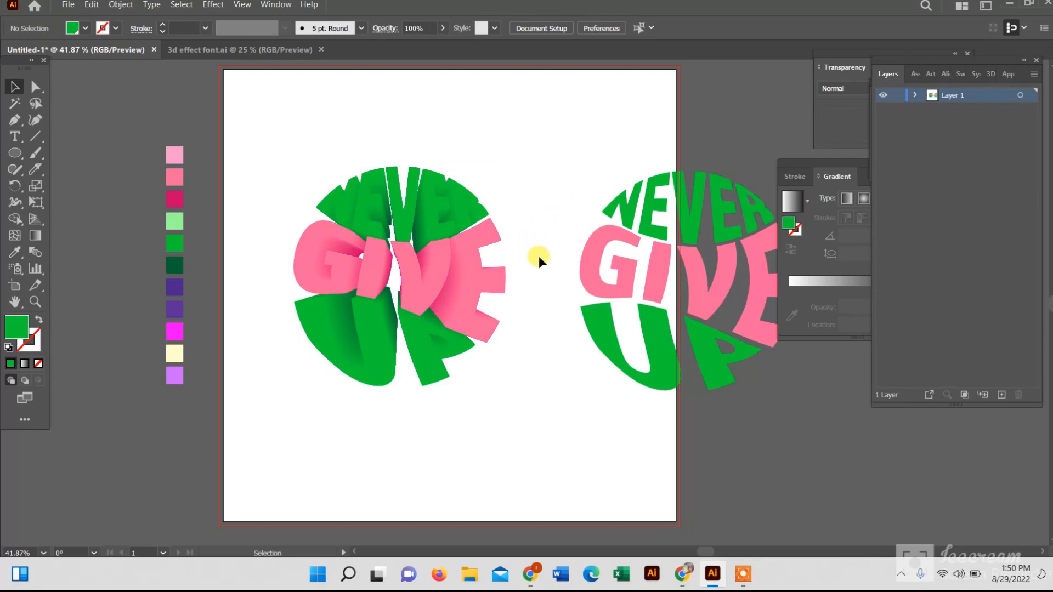
Move the duplicate's NEVER onto the blend's top face and fill it with the light green swatch
left_click(648, 213)
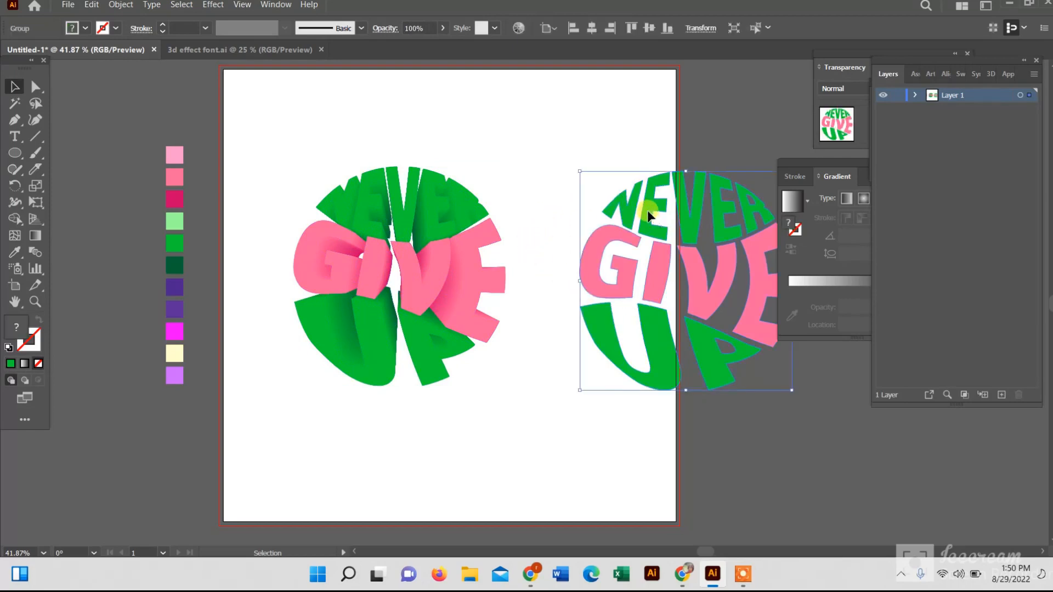
double_click(649, 213)
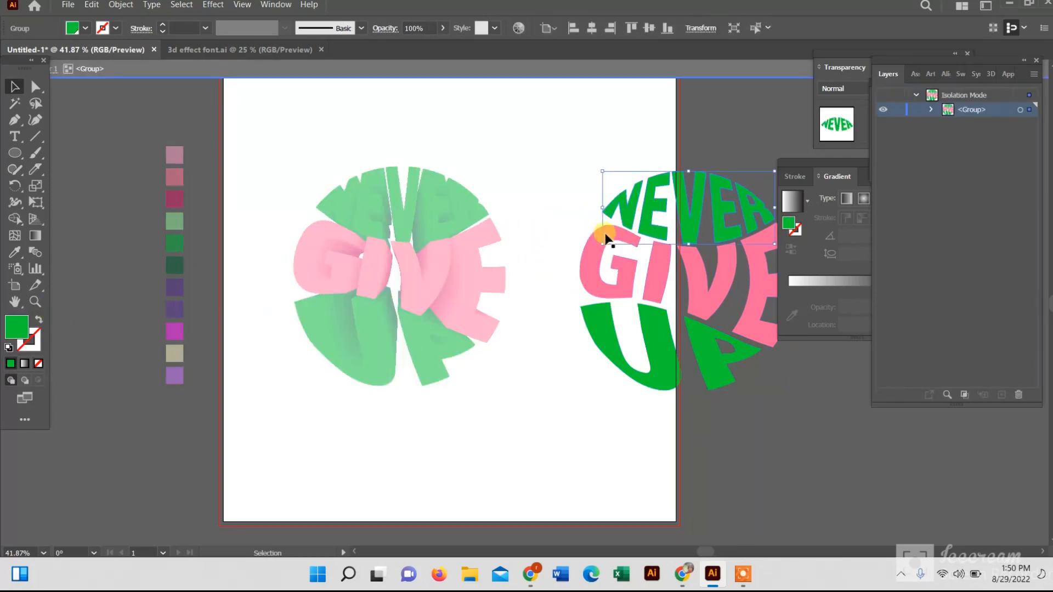
left_click_drag(644, 211, 361, 218)
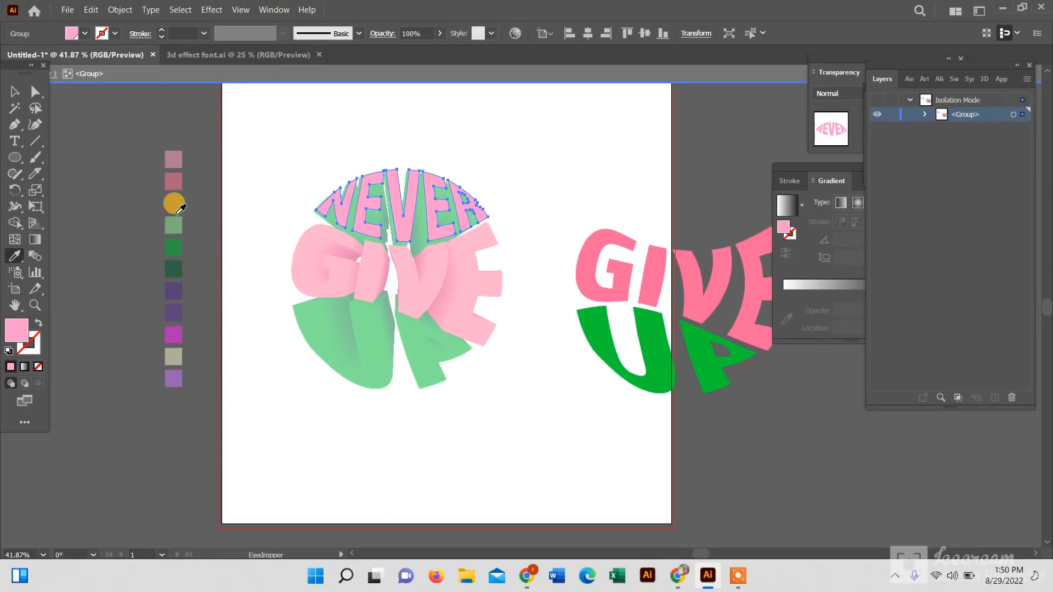
left_click(168, 220)
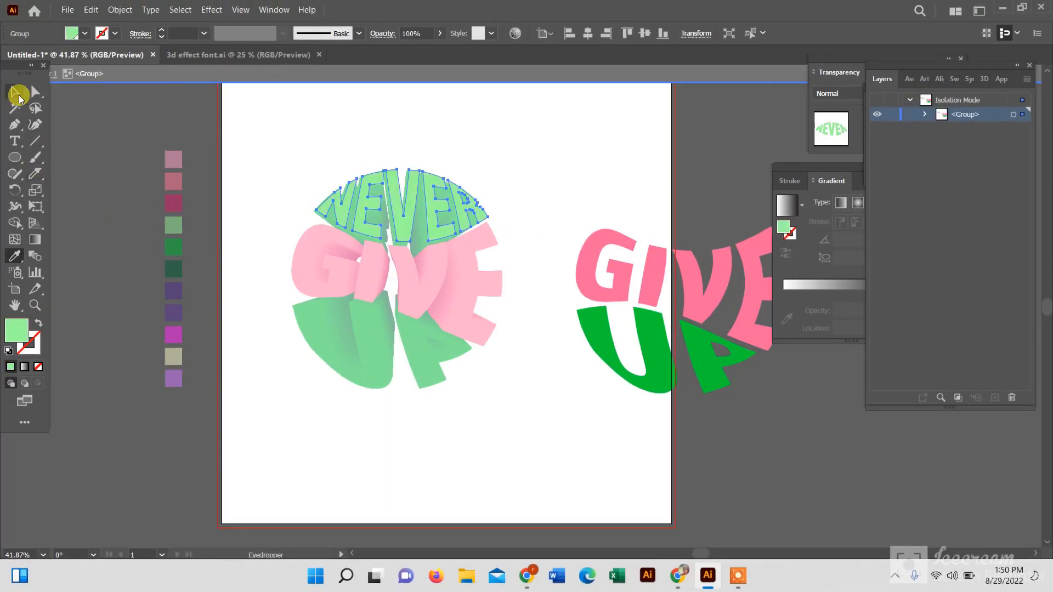
left_click(18, 98)
double_click(252, 144)
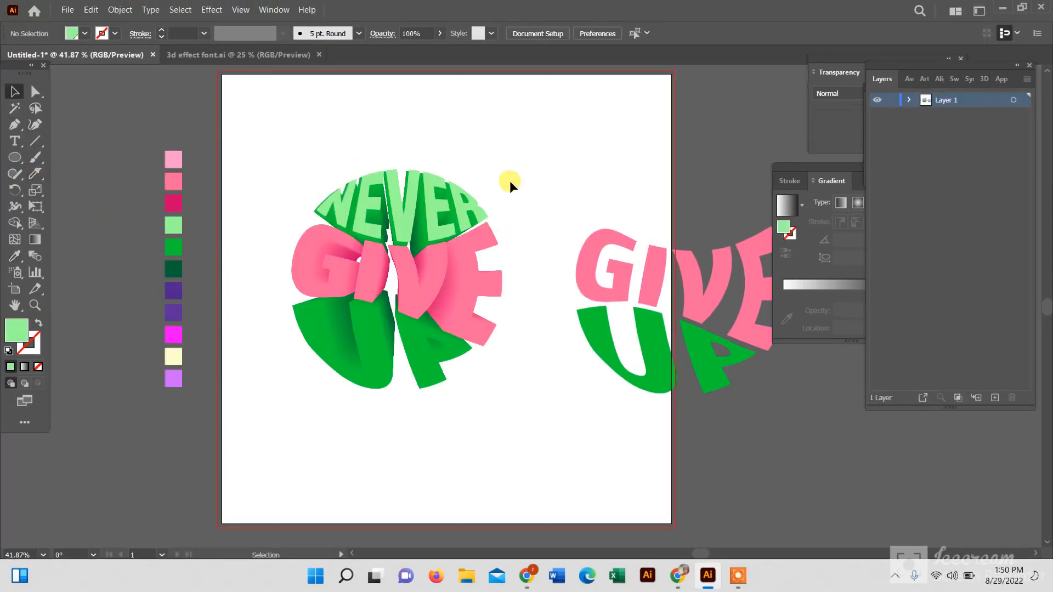
Ungroup the remaining duplicate words so GIVE and UP can be moved separately
left_click(393, 226)
right_click(546, 279)
left_click(603, 397)
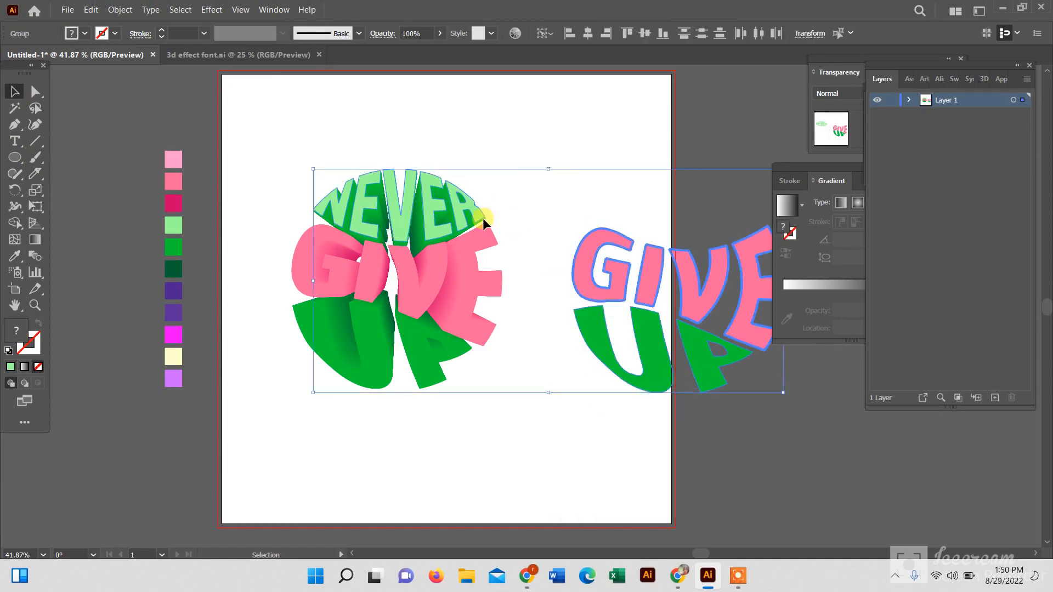
left_click(528, 193)
left_click(426, 204)
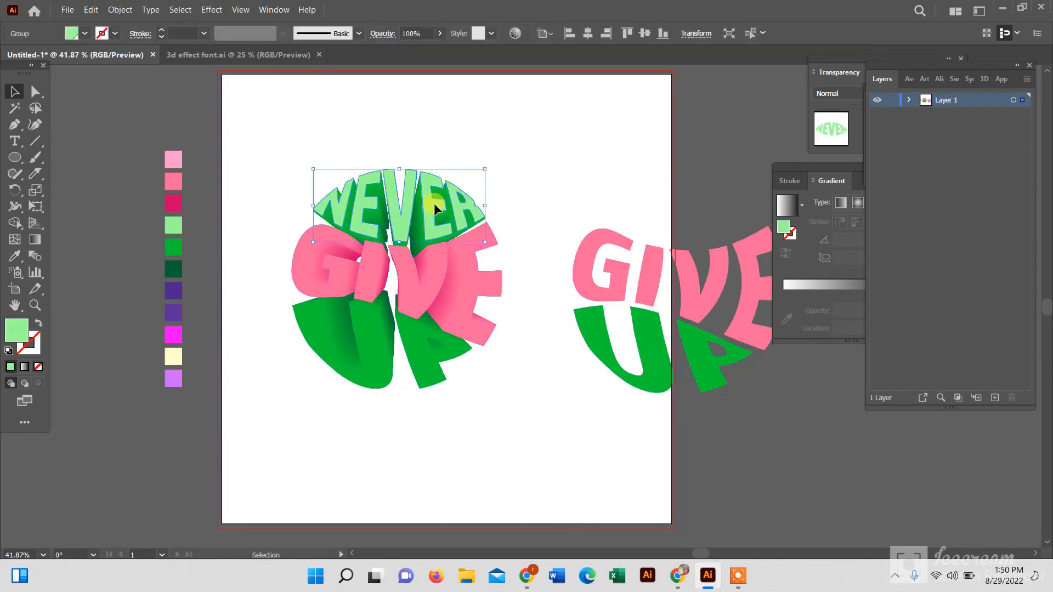
left_click_drag(433, 203, 433, 203)
Move the duplicate's GIVE onto the blend's GIVE and fill it with the light pink swatch
left_click_drag(621, 274, 341, 269)
left_click(15, 255)
left_click(173, 161)
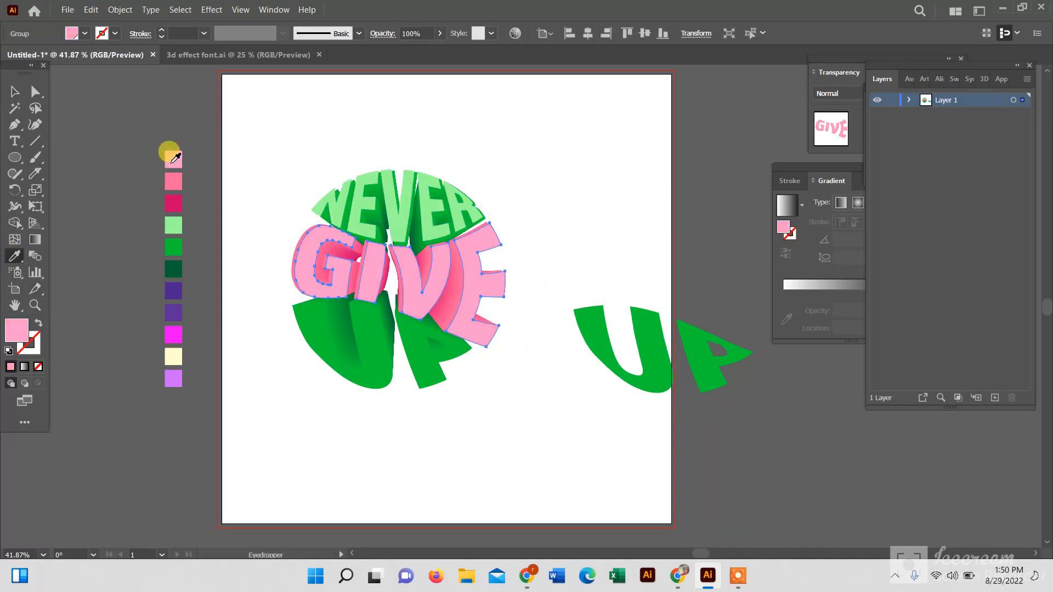
left_click(15, 91)
left_click_drag(369, 281, 367, 281)
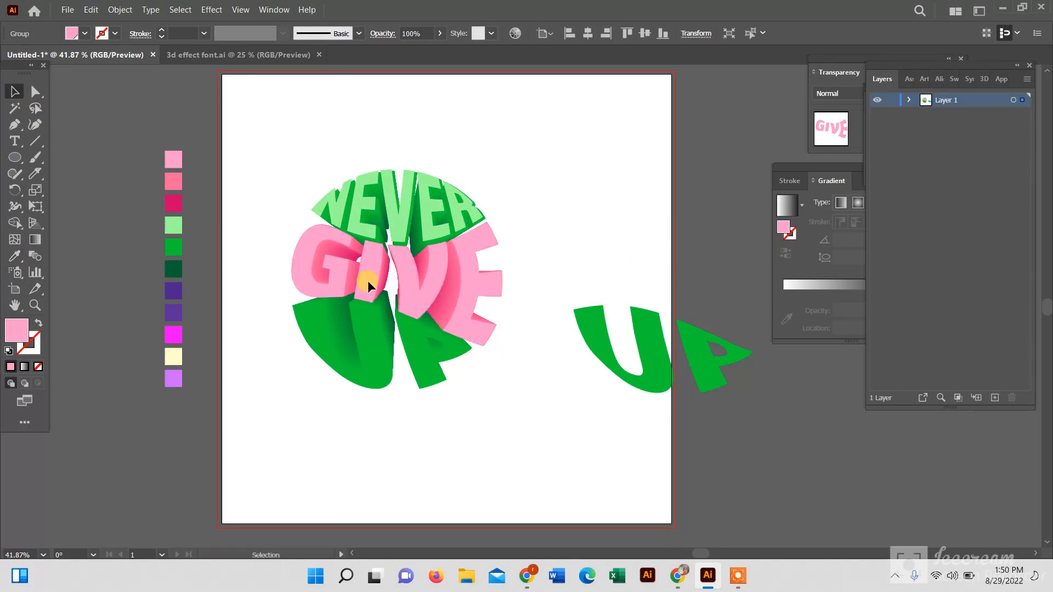
Fill the duplicate's UP with the light green sampled from NEVER and move it onto the blend's UP
left_click(679, 343)
left_click(15, 256)
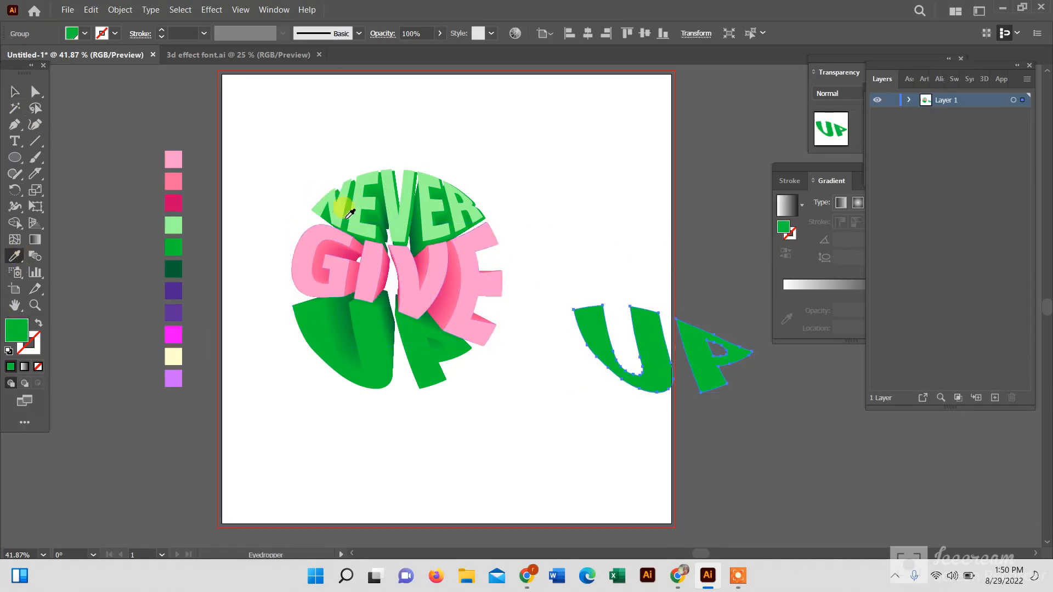
left_click(349, 213)
left_click(15, 91)
mouse_move(646, 380)
left_mouse_down()
mouse_move(380, 386)
mouse_move(370, 370)
left_mouse_up()
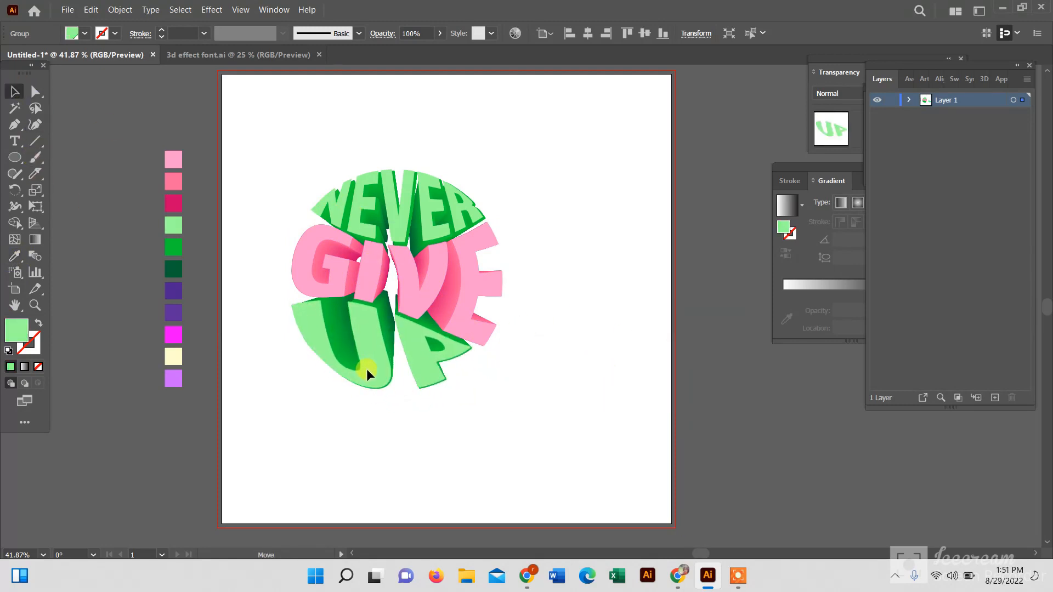
Nudge the light pink GIVE slightly left to line it up with the blend
left_click(427, 297)
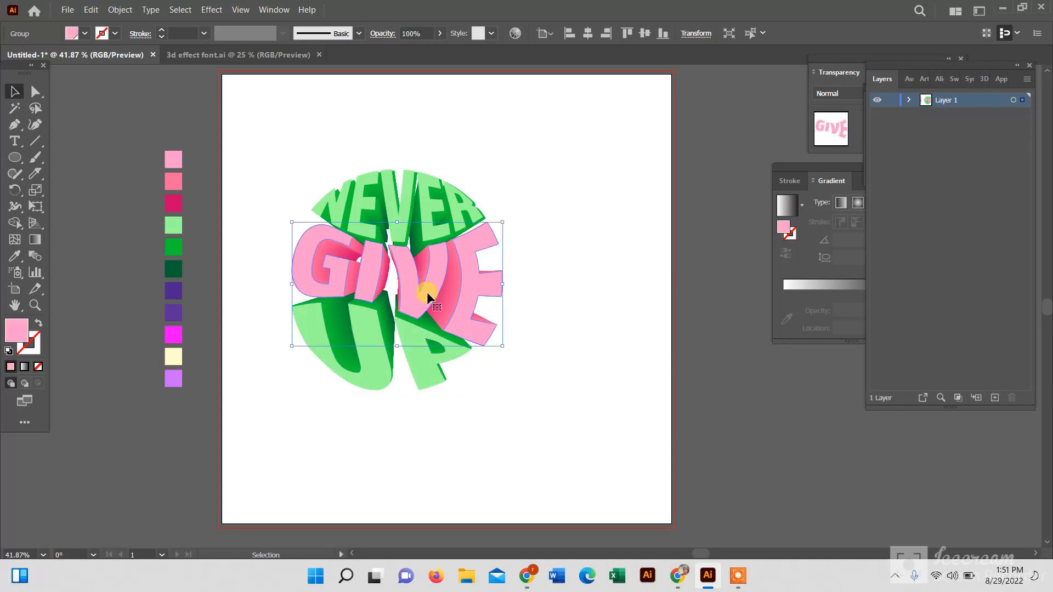
left_click(652, 308)
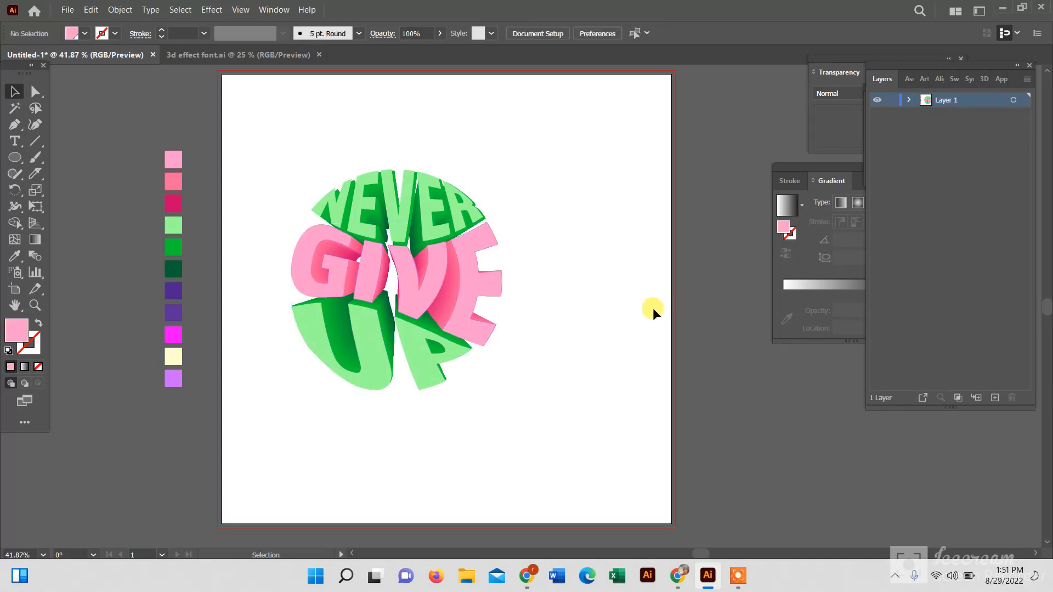
left_click(426, 275)
key("Left")
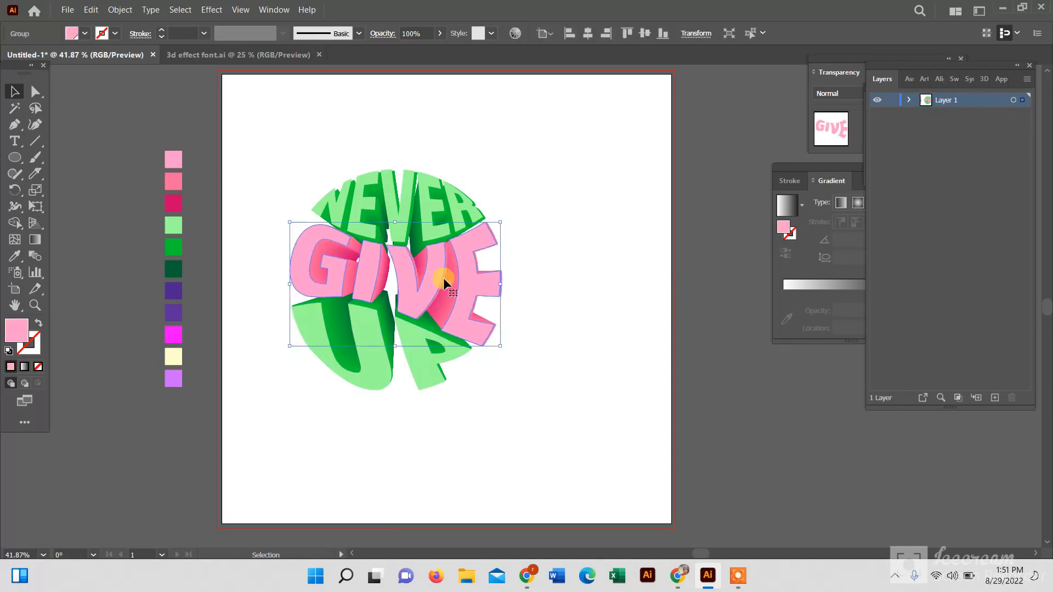
left_click(551, 281)
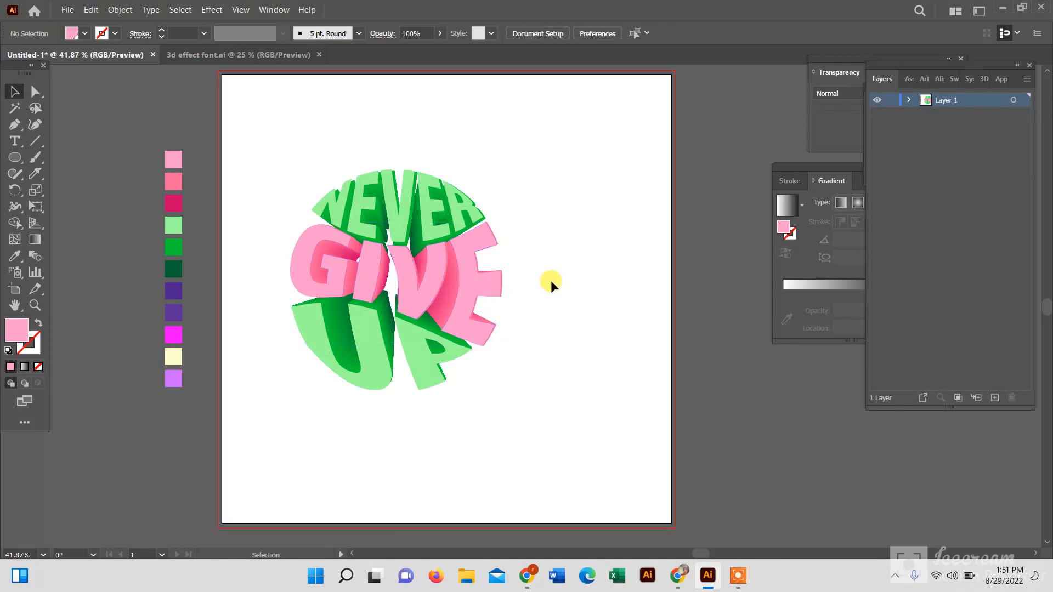
left_click(397, 217)
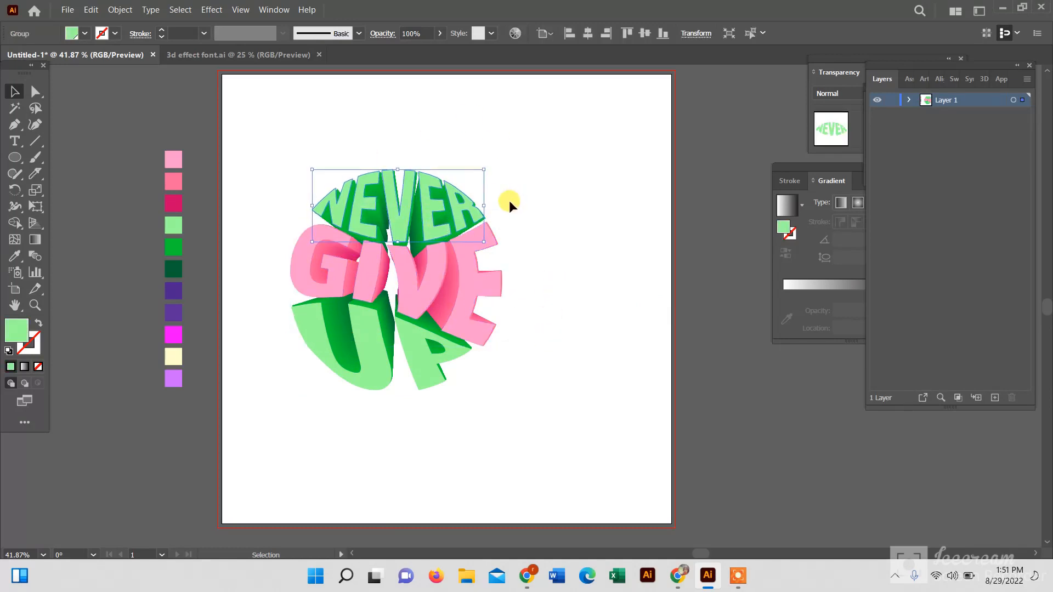
double_click(409, 208)
double_click(409, 207)
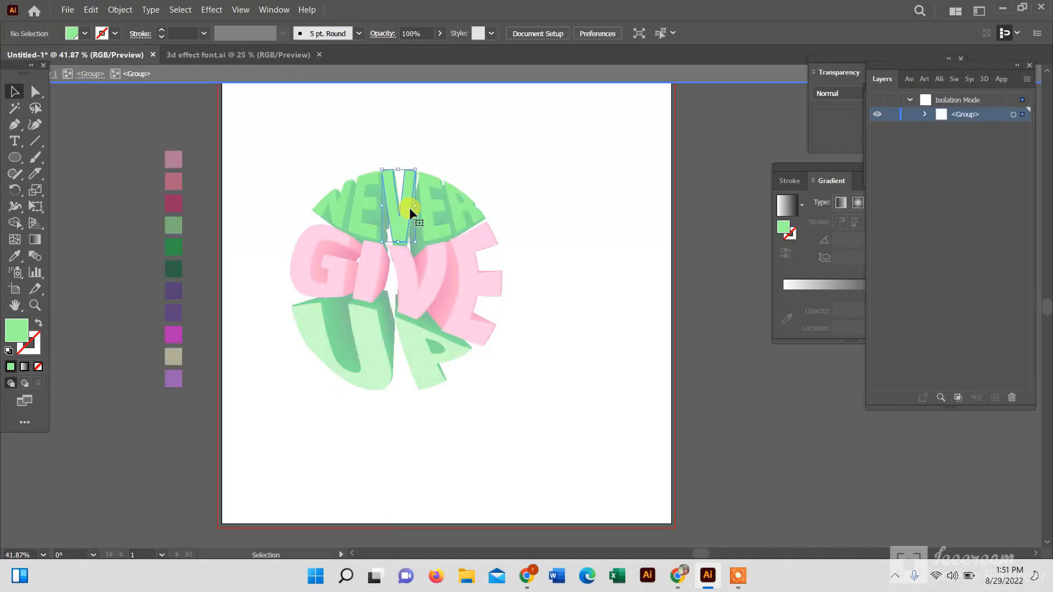
left_click(410, 207)
double_click(525, 174)
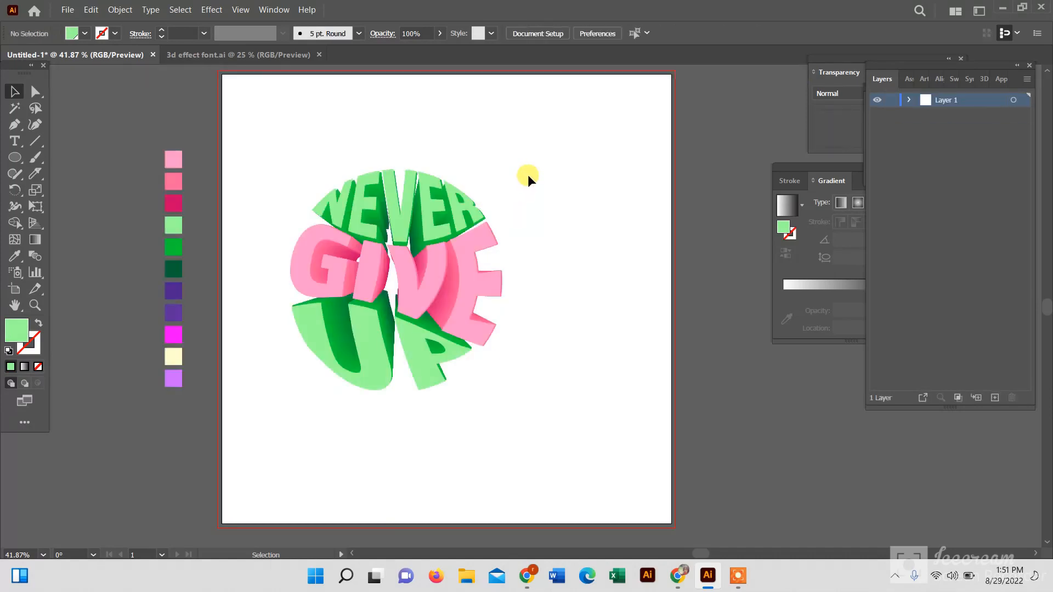
left_click(390, 196)
left_click_drag(390, 196, 392, 196)
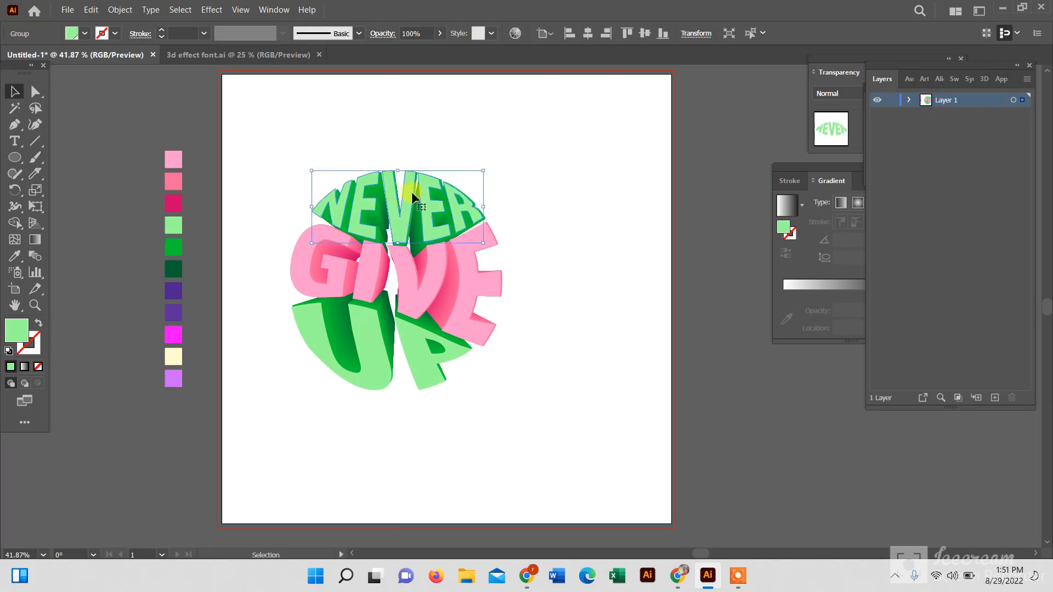
Align all the lettering pieces and move the light green UP face slightly left onto the blend's UP
left_click(515, 176)
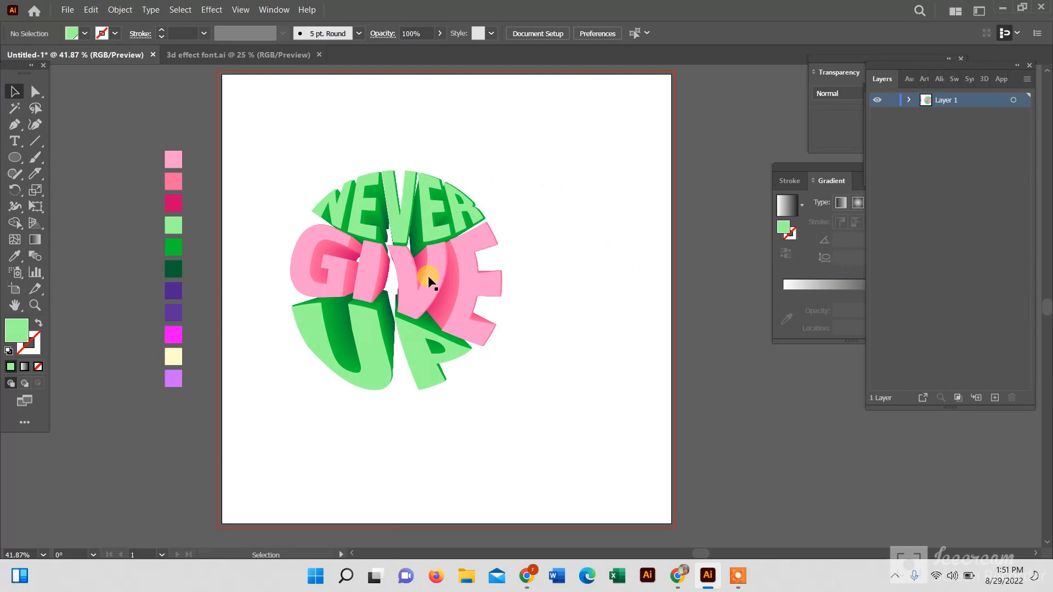
left_click_drag(244, 136, 533, 407)
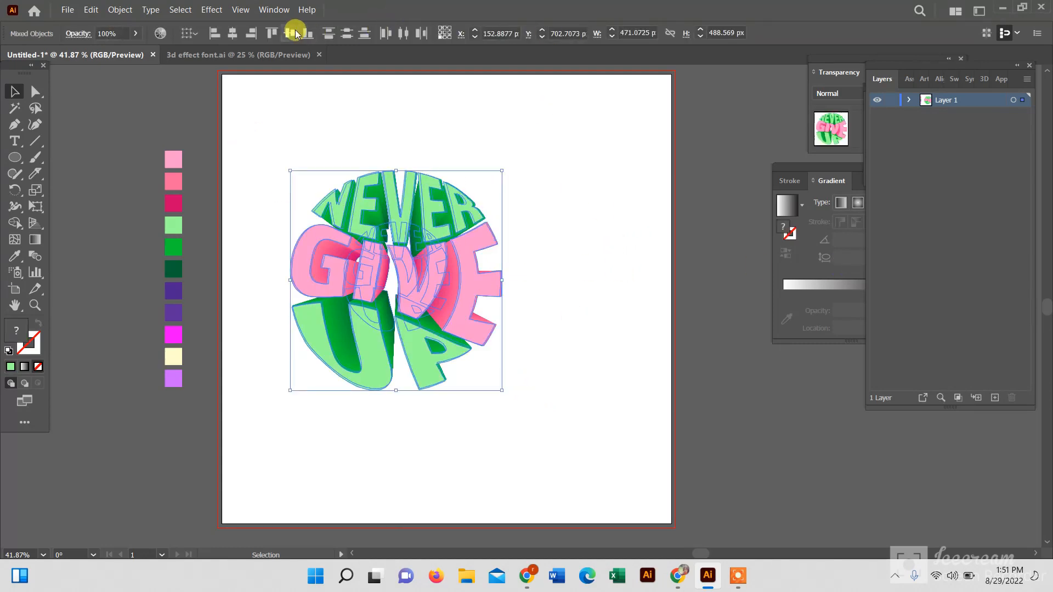
left_click(294, 94)
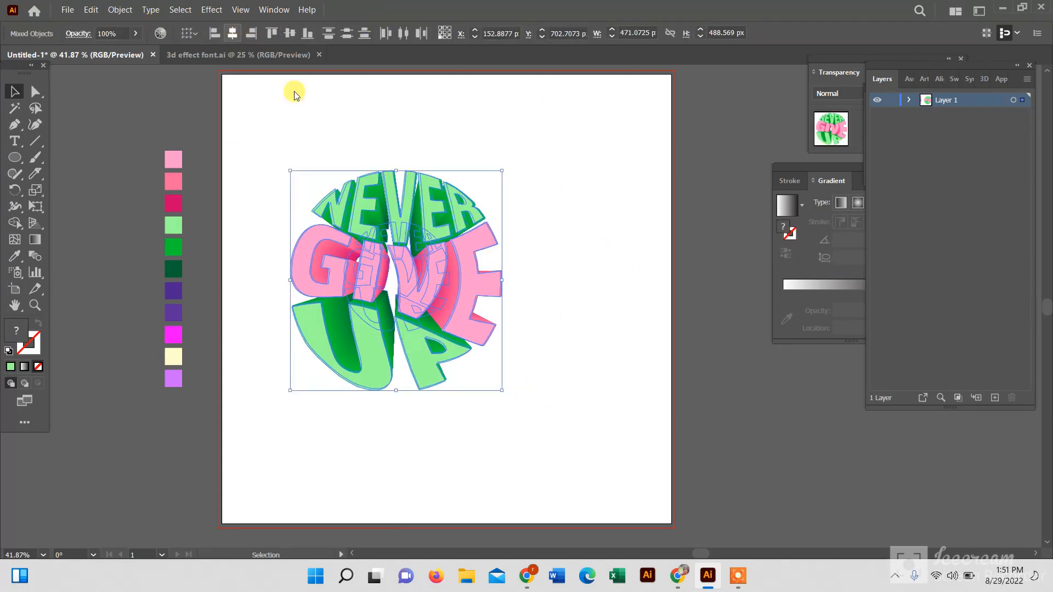
left_click_drag(373, 317, 357, 319)
left_click(515, 206)
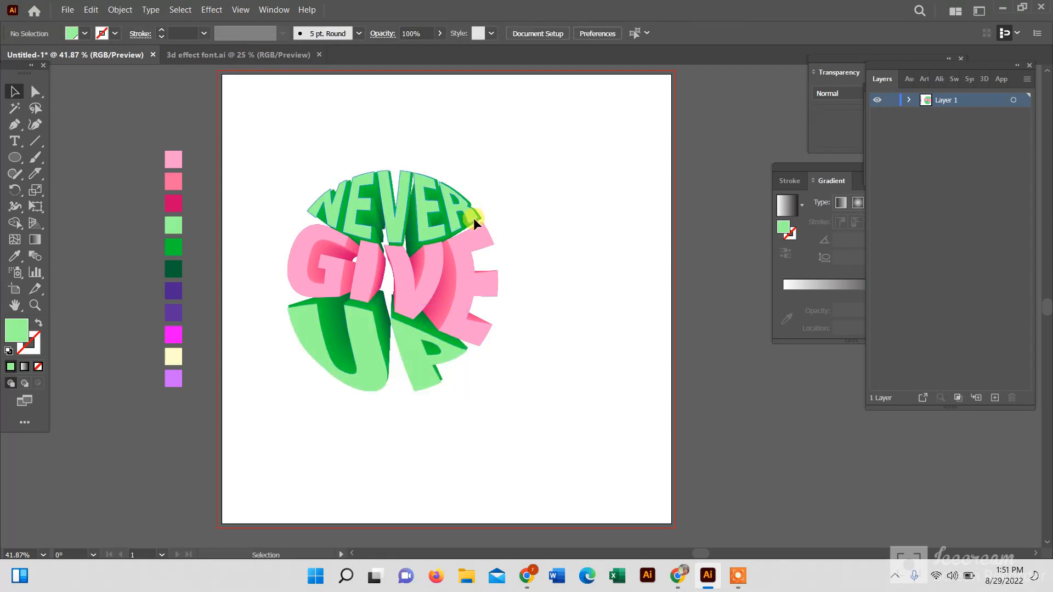
Nudge the light green NEVER face and the NEVER copy slightly to line them up with the blend
left_click_drag(473, 218, 475, 215)
left_click(574, 223)
left_click(416, 277)
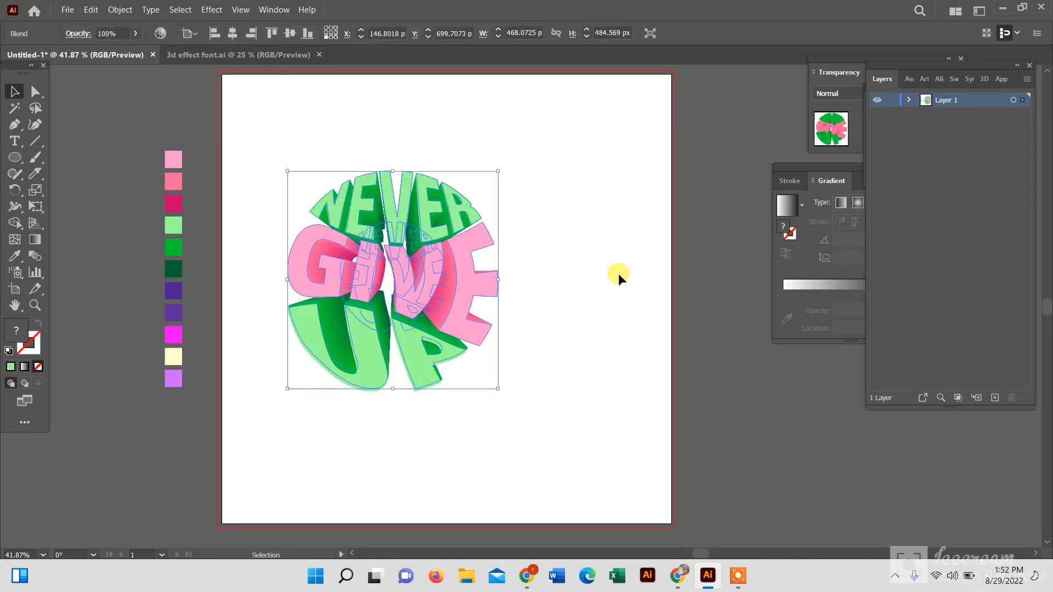
left_click(617, 273)
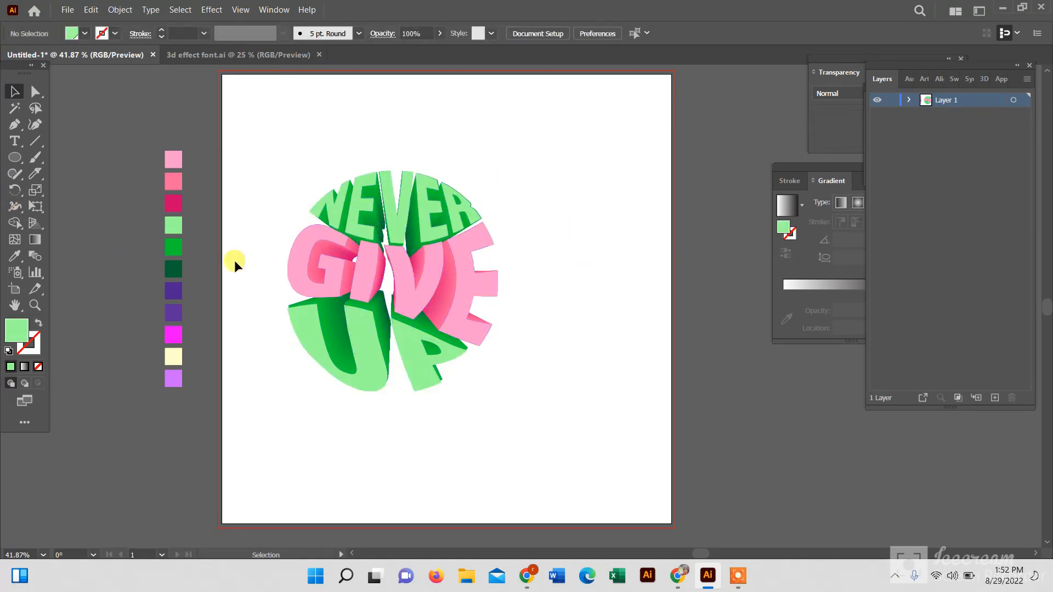
left_click(411, 223)
double_click(420, 202)
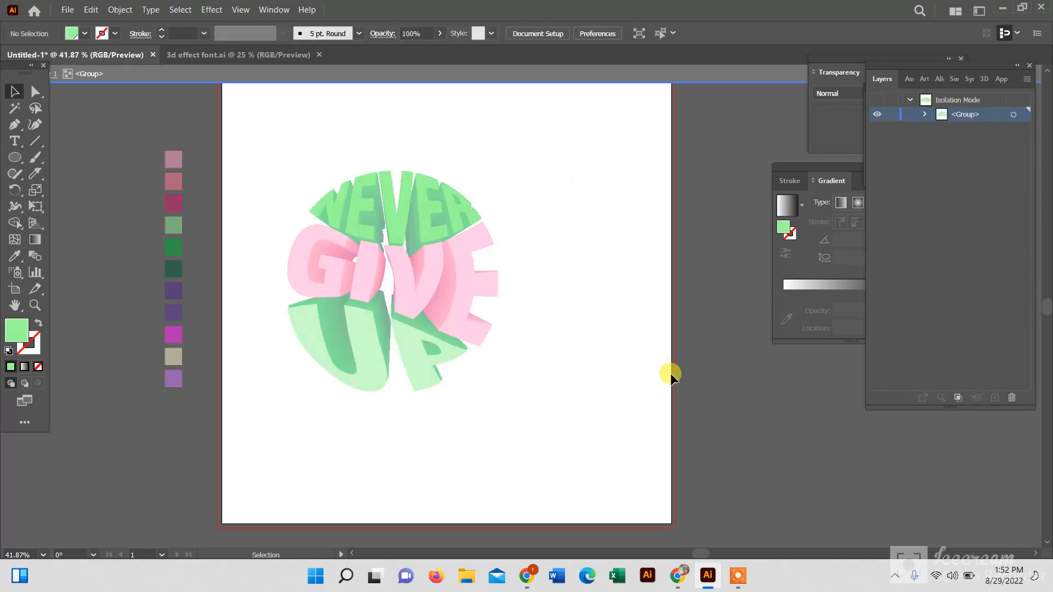
double_click(640, 340)
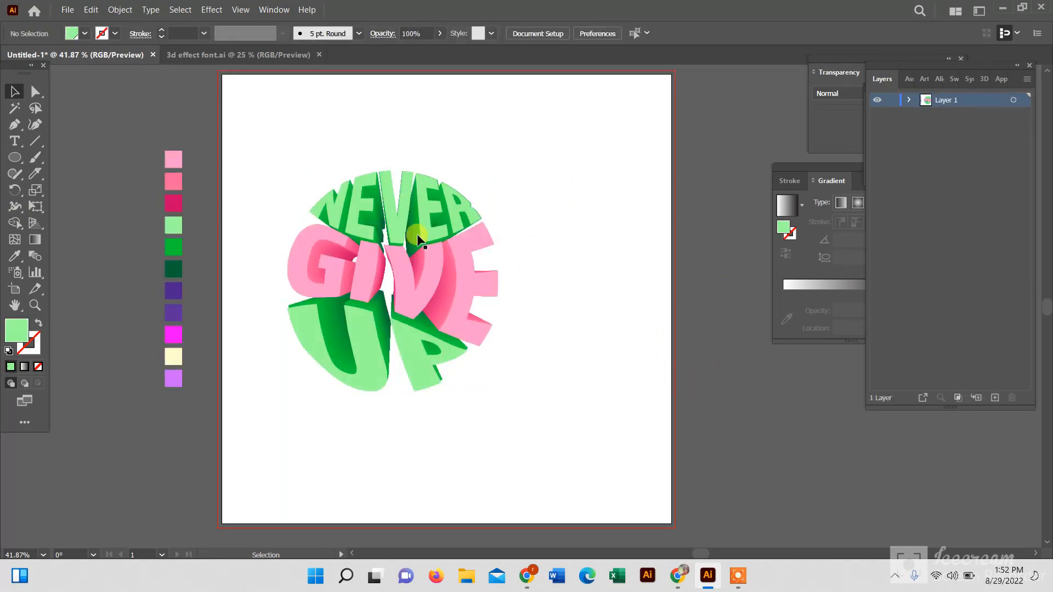
left_click_drag(392, 229, 389, 228)
left_click(526, 217)
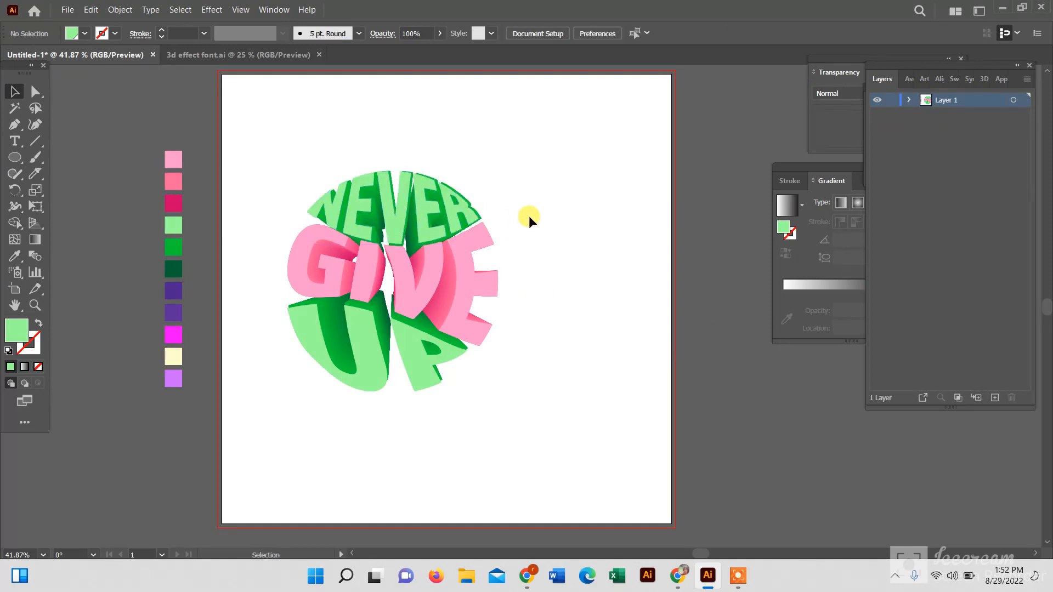
left_click(396, 296)
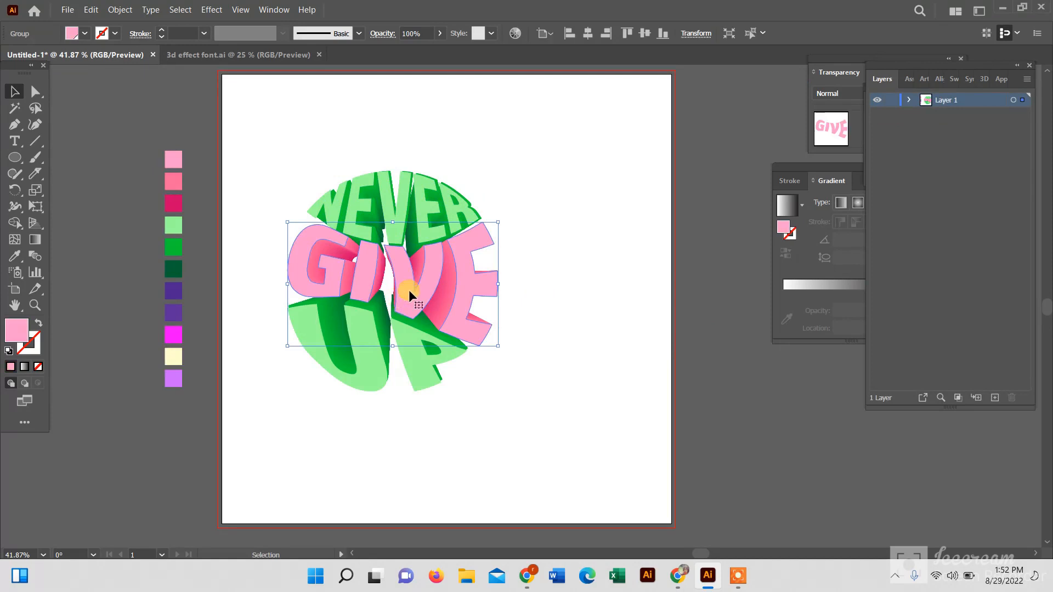
left_click(557, 205)
left_click(472, 213)
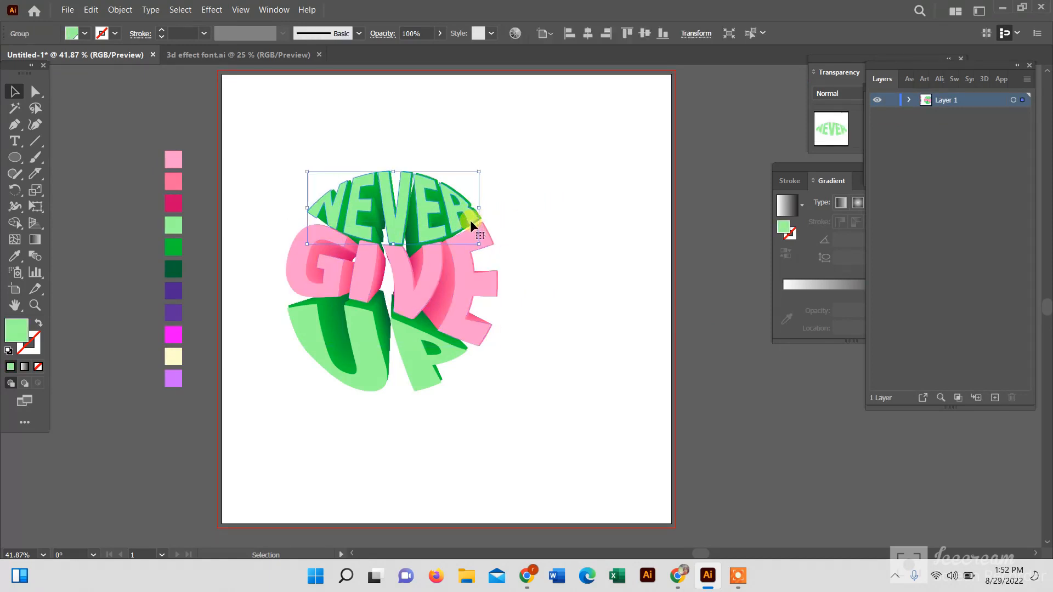
left_click(560, 216)
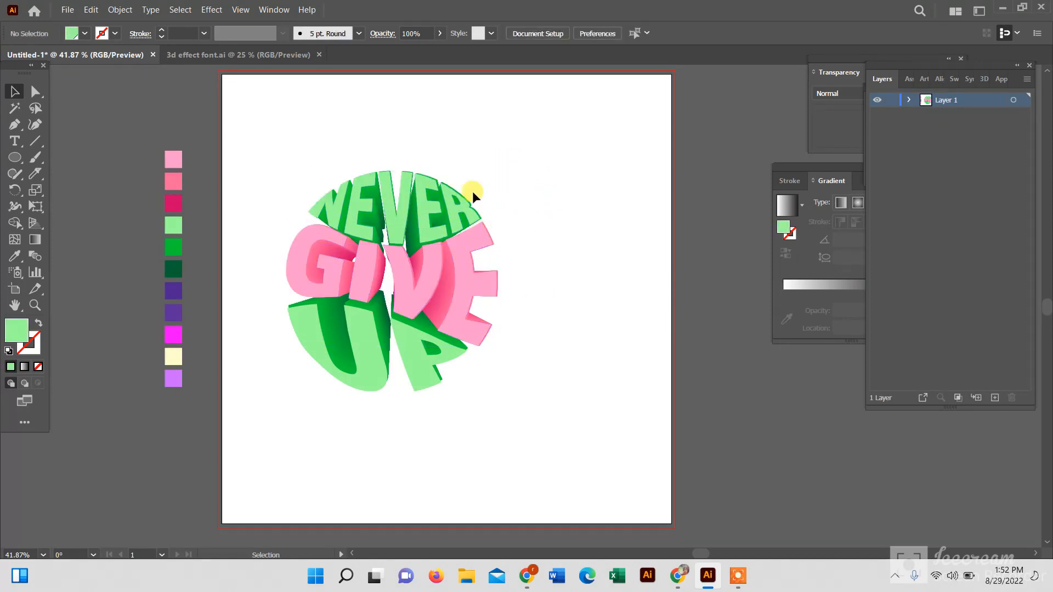
left_click(736, 576)
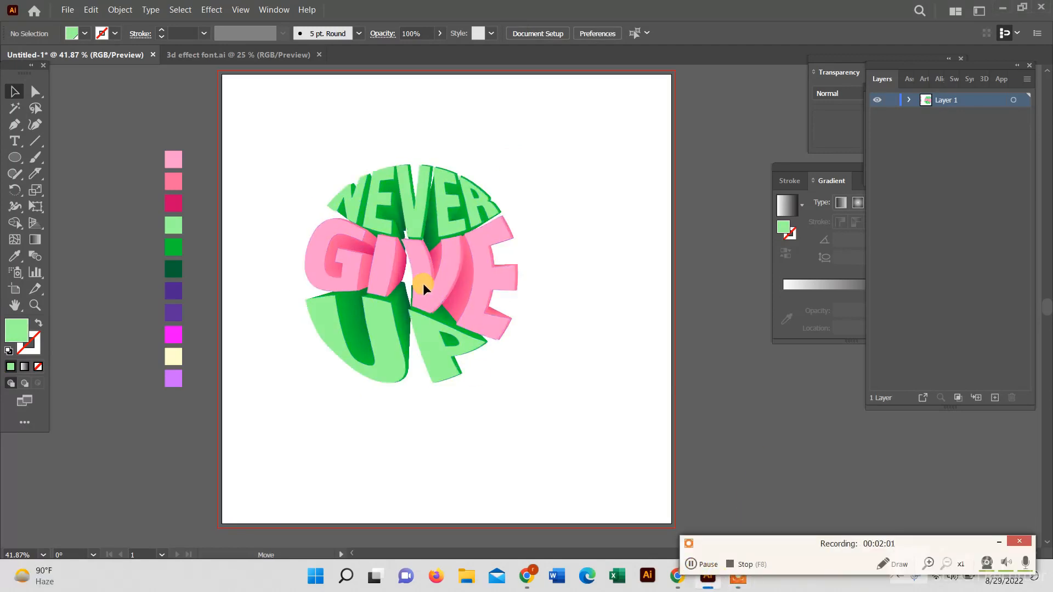
left_click(425, 283)
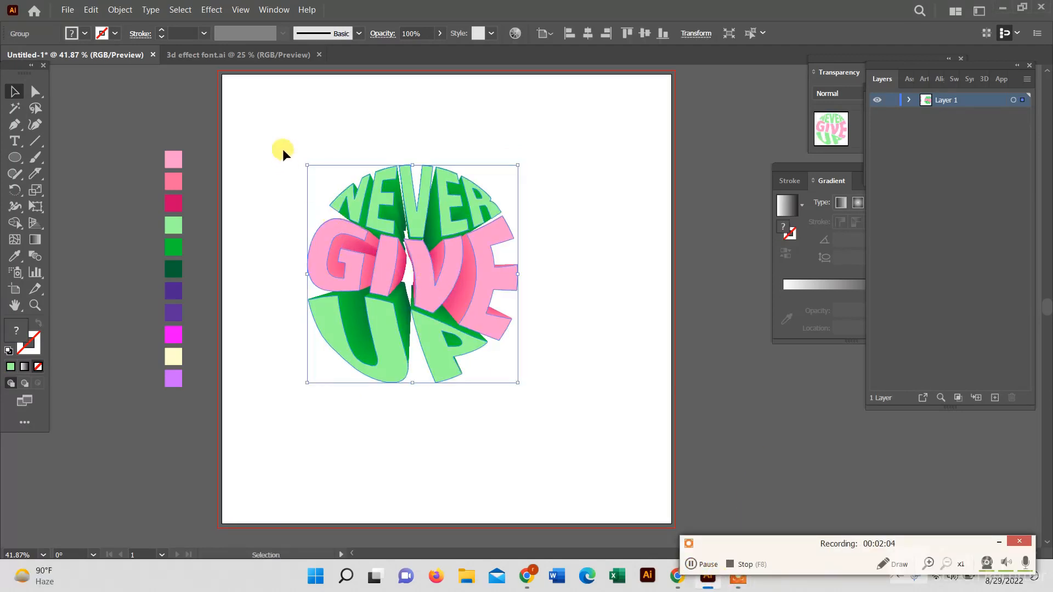
left_click_drag(291, 124, 642, 434)
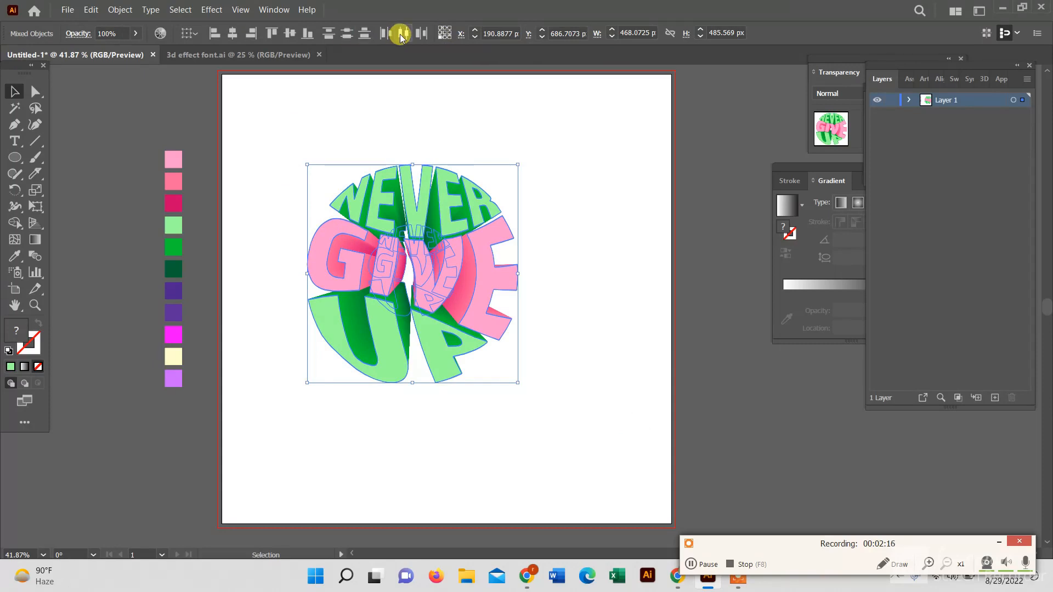
left_click(561, 216)
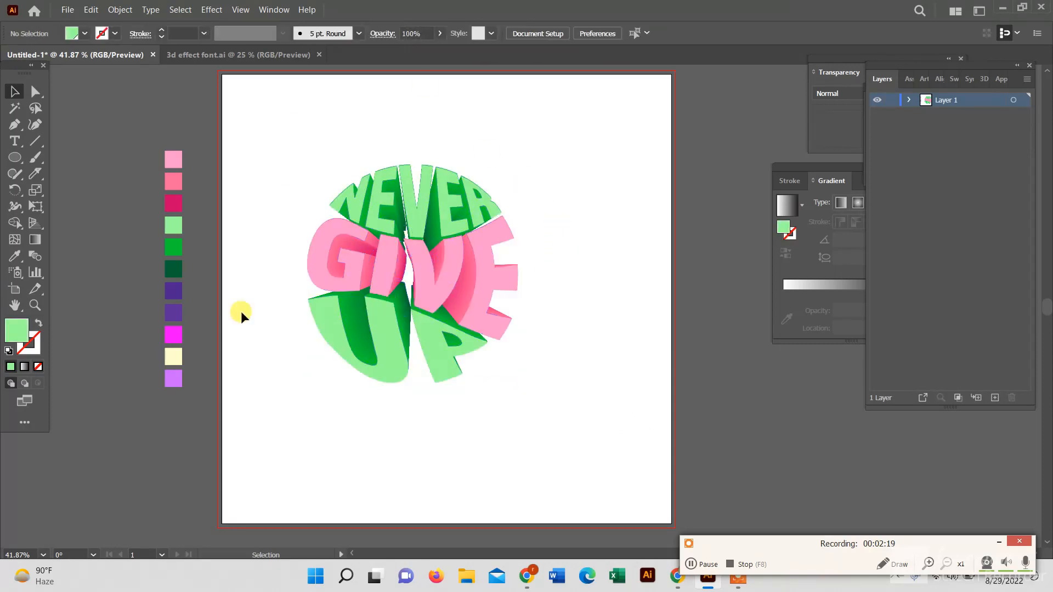
Create a rectangle 1000 px wide and centre it on the artboard
left_click_drag(14, 157, 63, 153)
left_click(383, 214)
key("BackSpace")
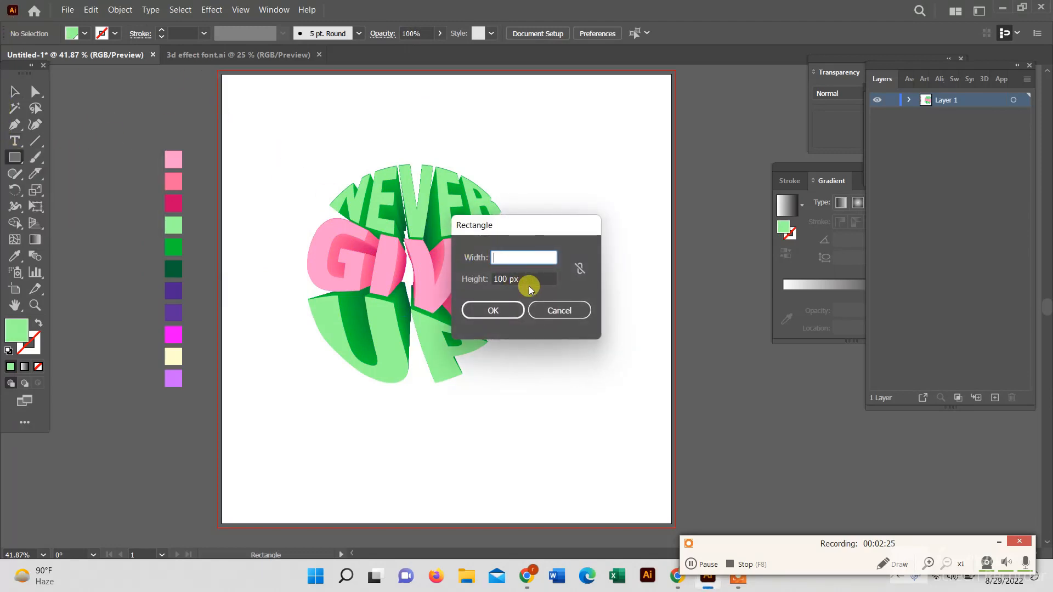
type("1000")
left_click(505, 276)
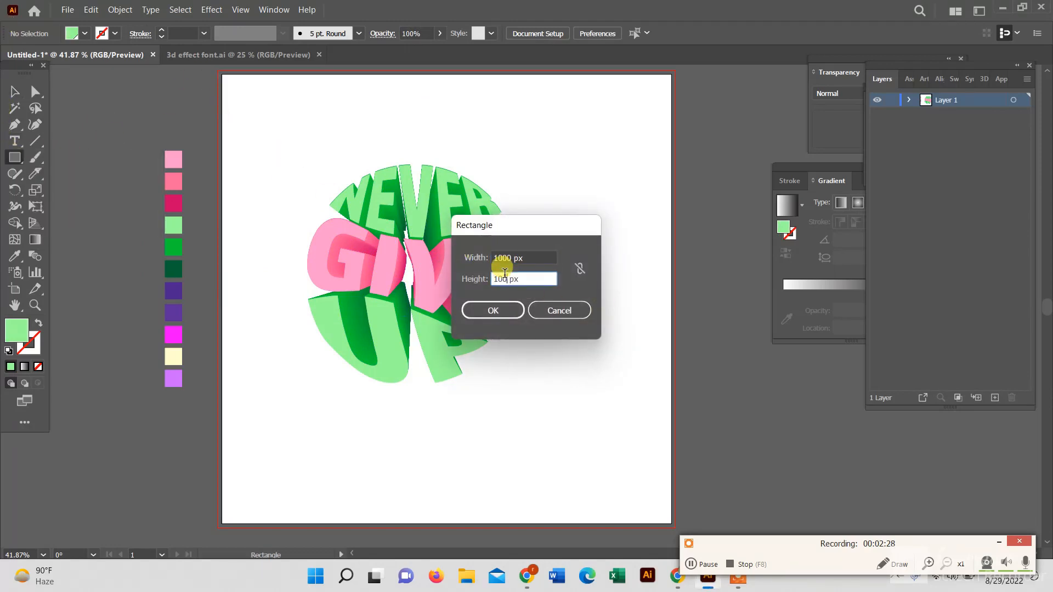
key("Return")
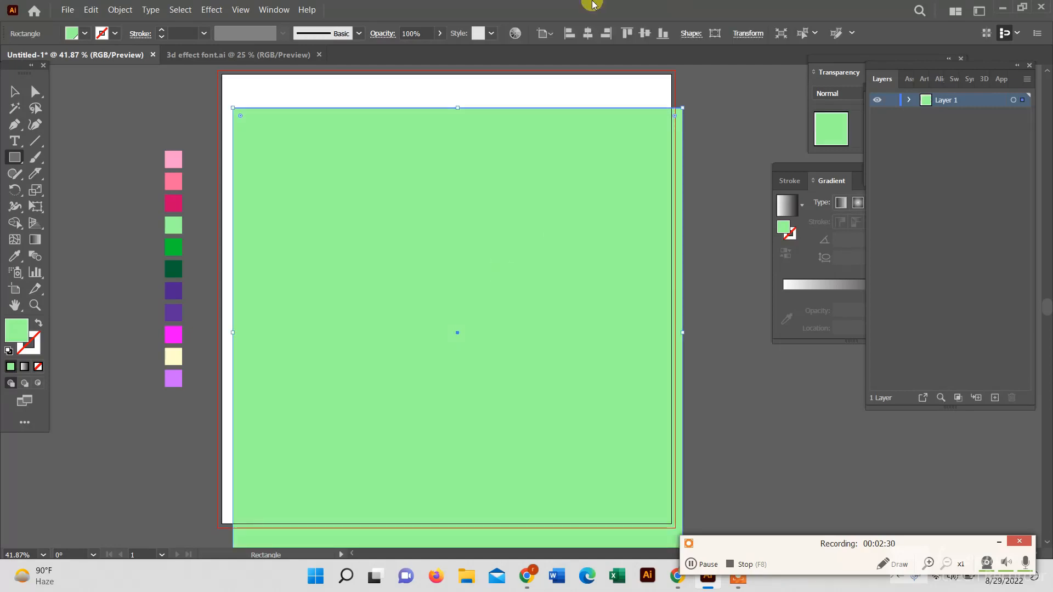
left_click(589, 34)
left_click(625, 33)
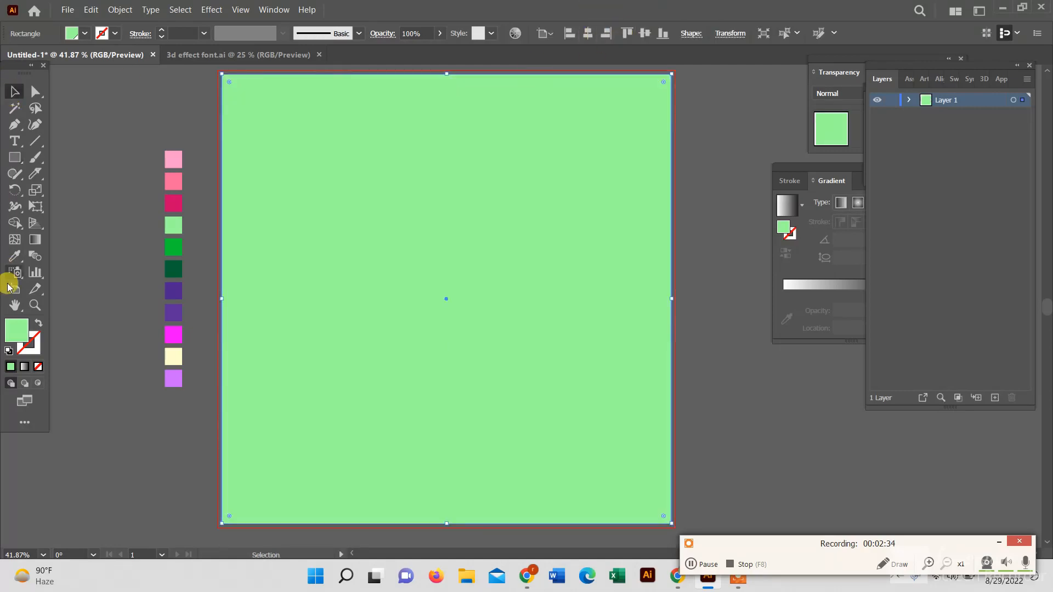
Fill the rectangle with the purple swatch and send it behind the lettering
left_click(14, 256)
left_click(173, 312)
left_click(14, 91)
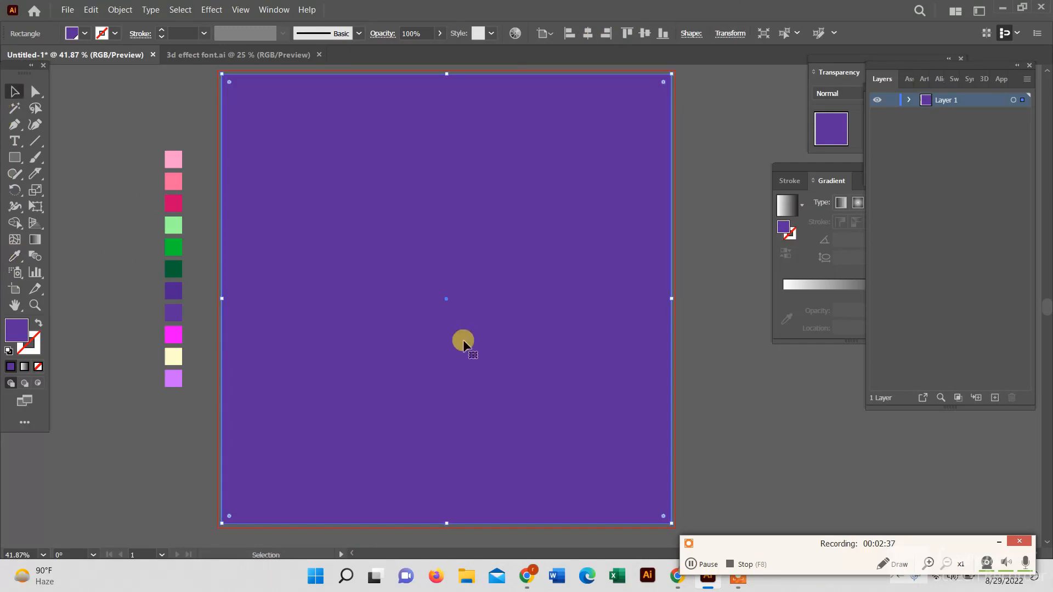
right_click(483, 342)
mouse_move(534, 278)
left_click(689, 324)
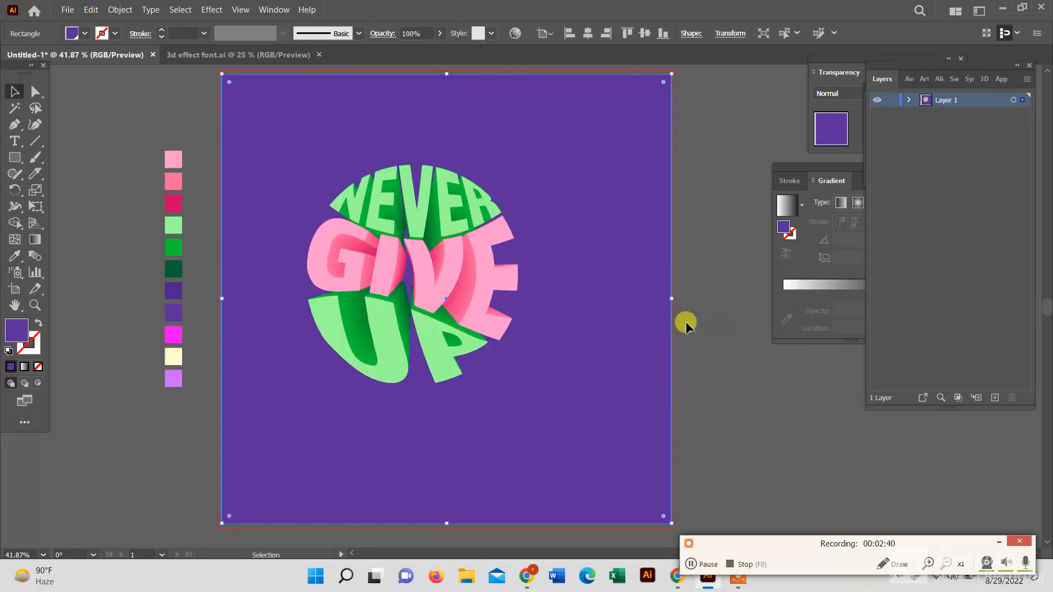
Nudge the lettering group slightly and recolour it by sampling the purple swatches
left_click(437, 304)
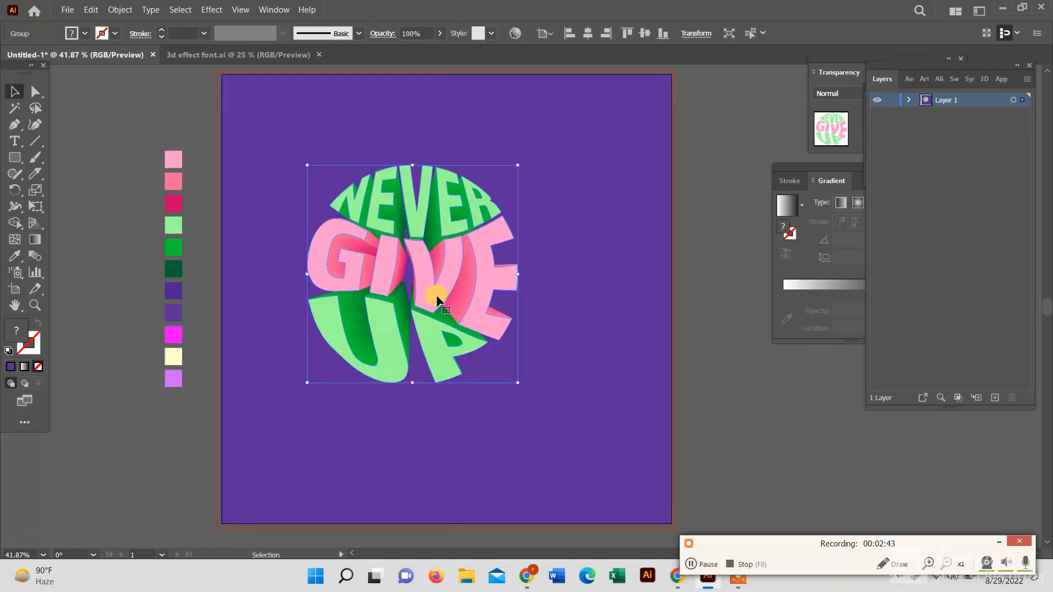
mouse_move(437, 297)
left_mouse_down()
mouse_move(519, 288)
mouse_move(442, 291)
left_mouse_up()
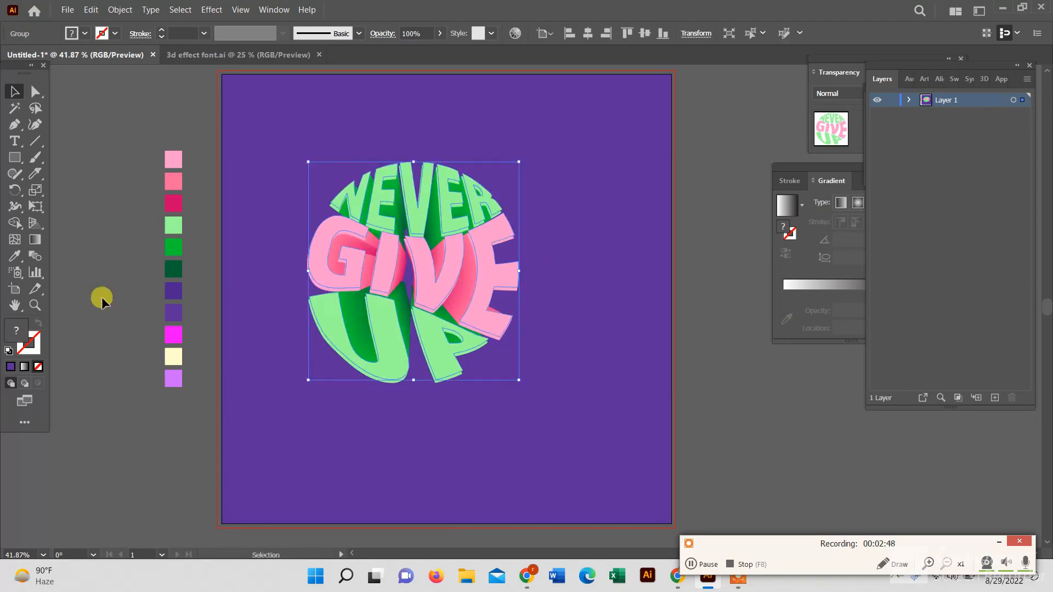
left_click(15, 256)
left_click(178, 312)
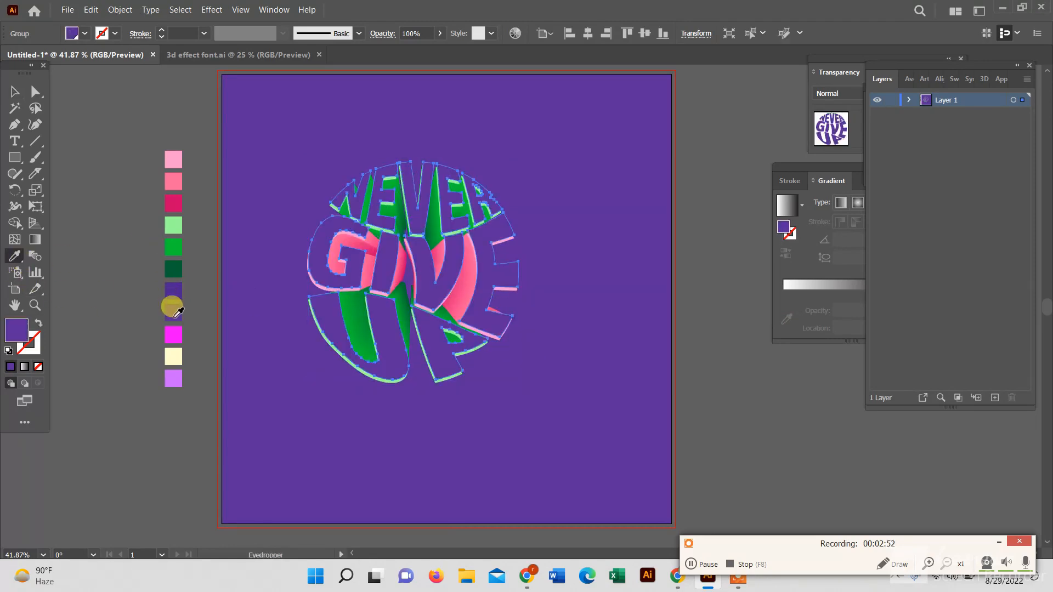
left_click(175, 295)
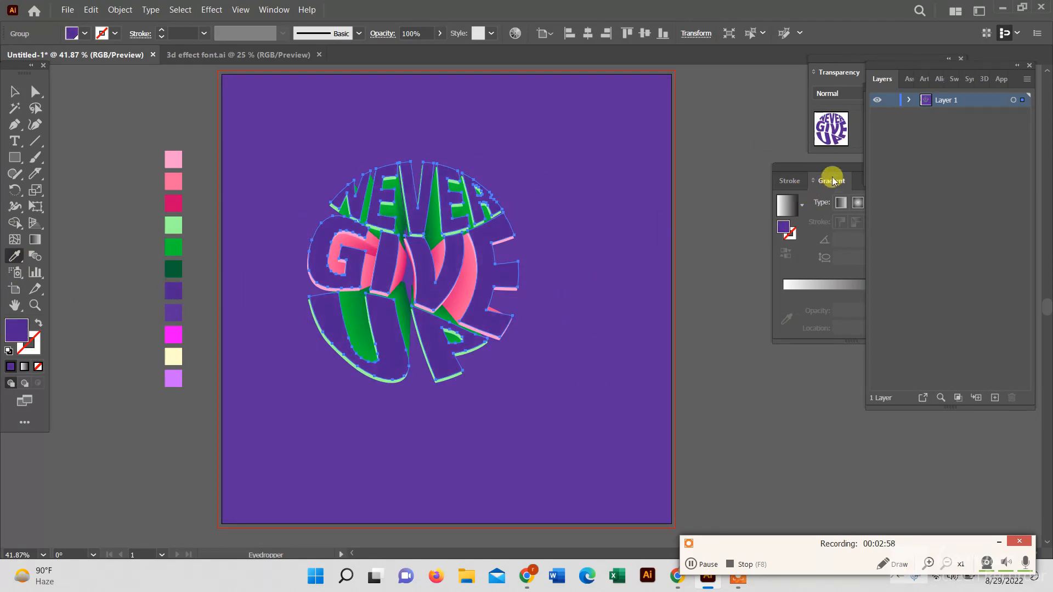
Resample the purple swatch onto the lettering and set its blend mode to Multiply
left_click(854, 68)
left_click(746, 107)
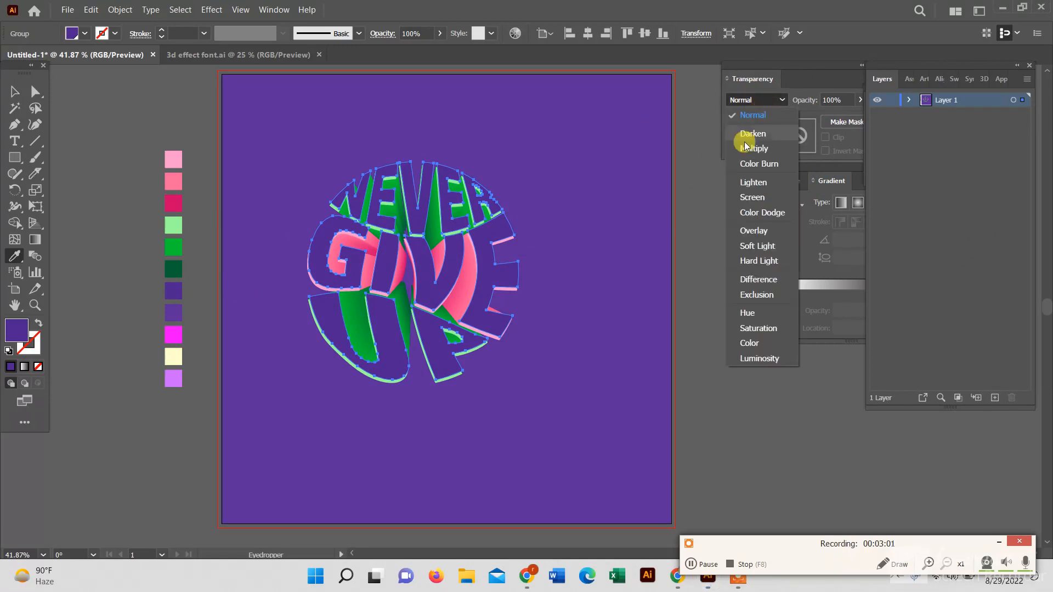
left_click(747, 144)
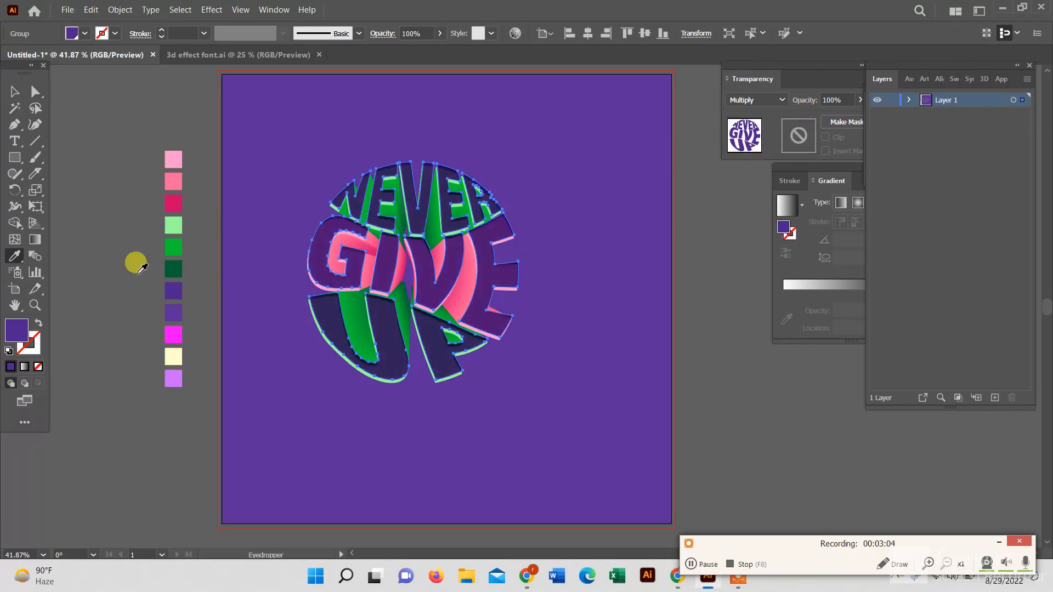
left_click(176, 301)
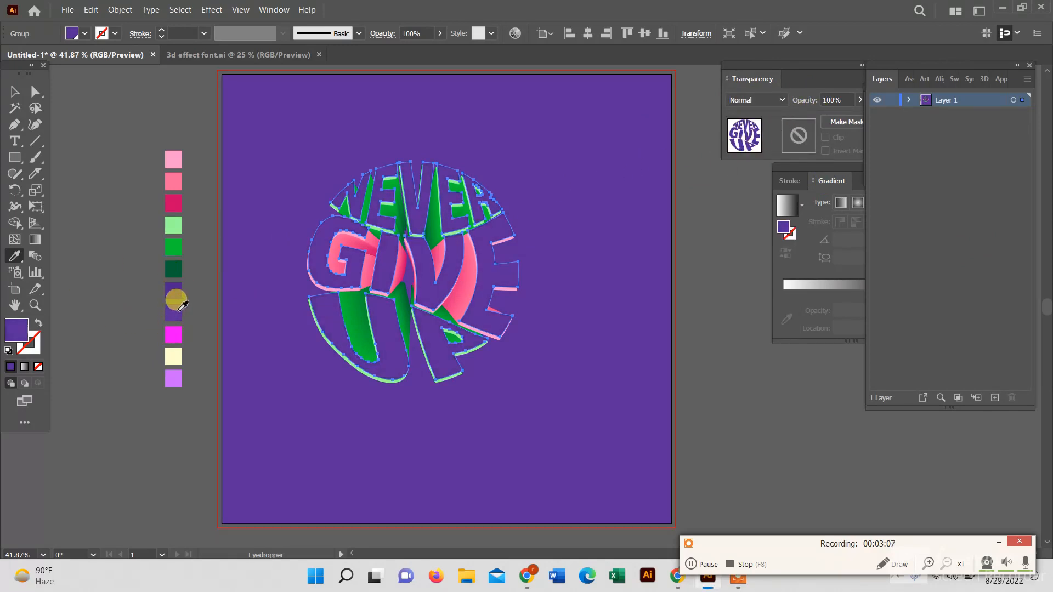
left_click(759, 101)
left_click(757, 148)
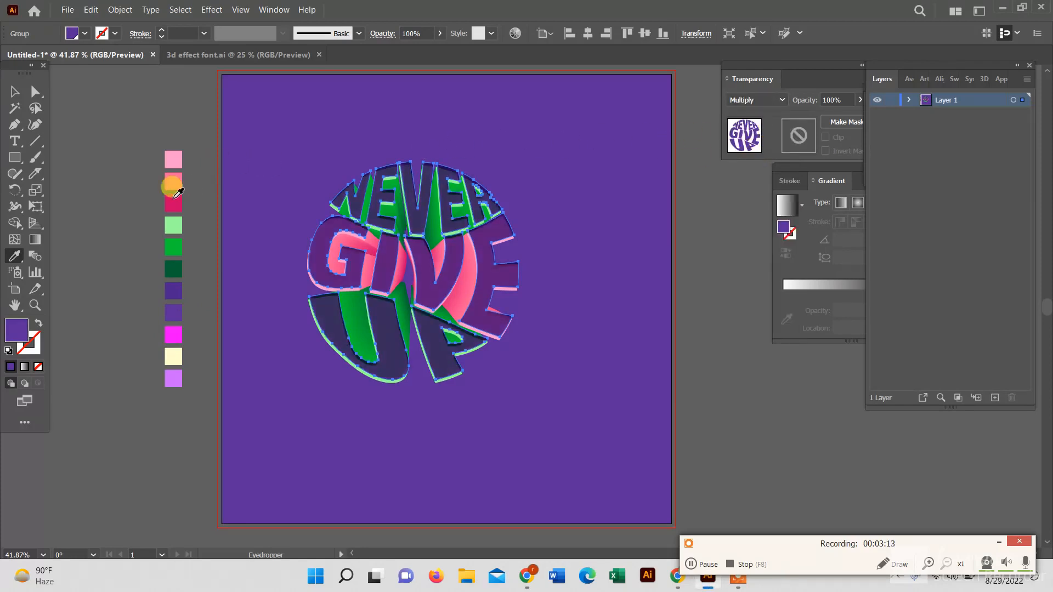
Inside the lettering group, move the NEVER face slightly down and leave isolation mode
left_click(17, 92)
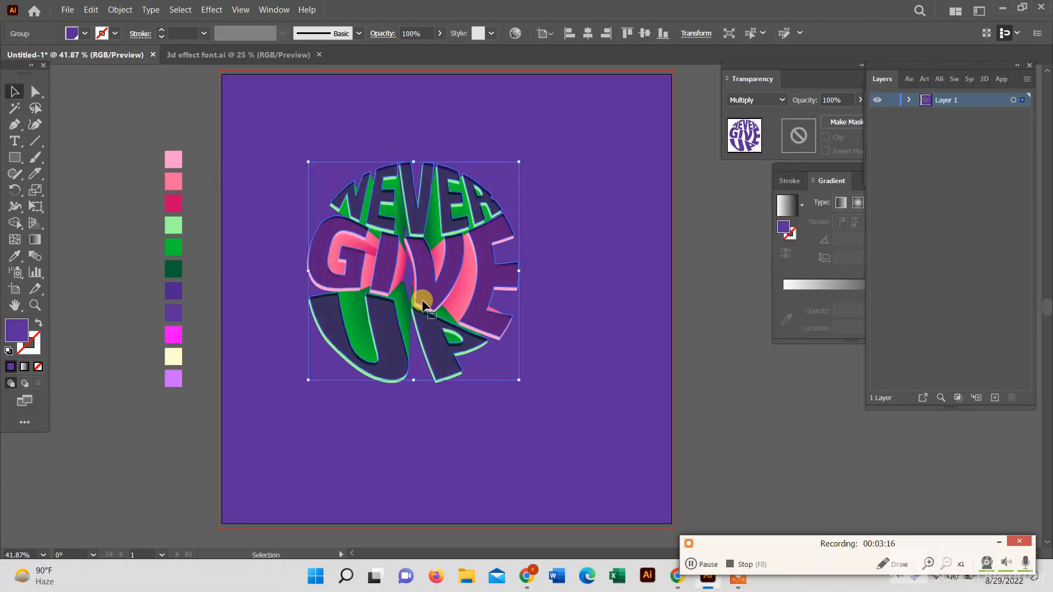
double_click(428, 281)
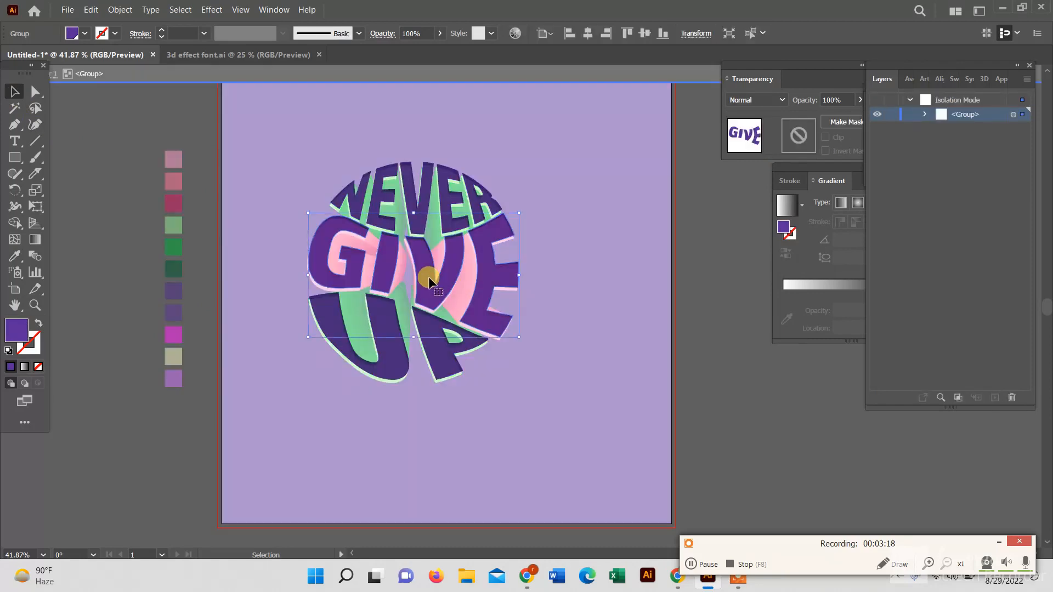
left_click(393, 351, "shift")
left_click(404, 192, "shift")
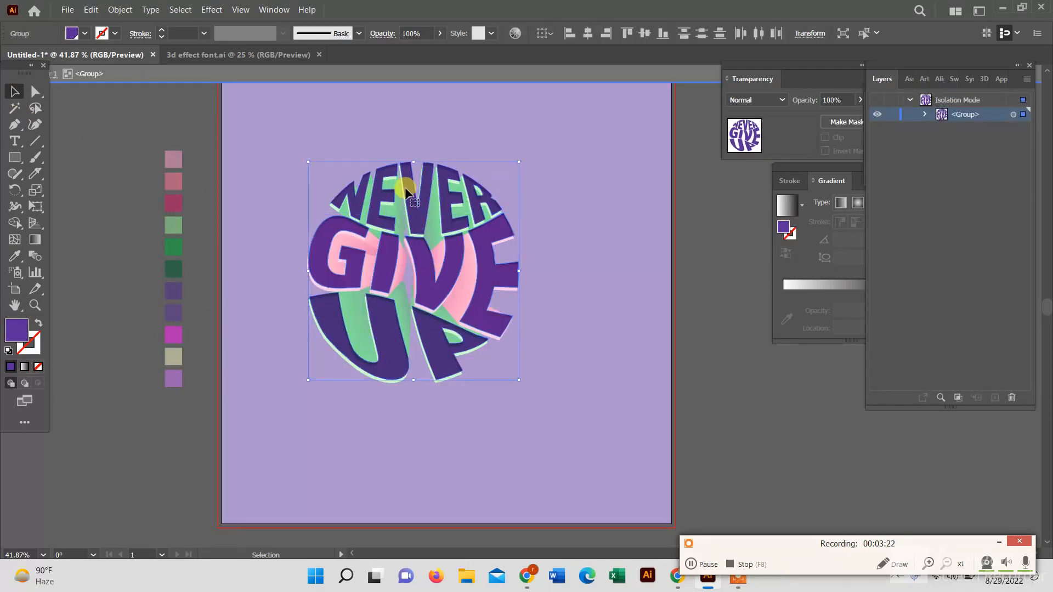
mouse_move(413, 217)
left_mouse_down()
mouse_move(320, 223)
mouse_move(413, 228)
left_mouse_up()
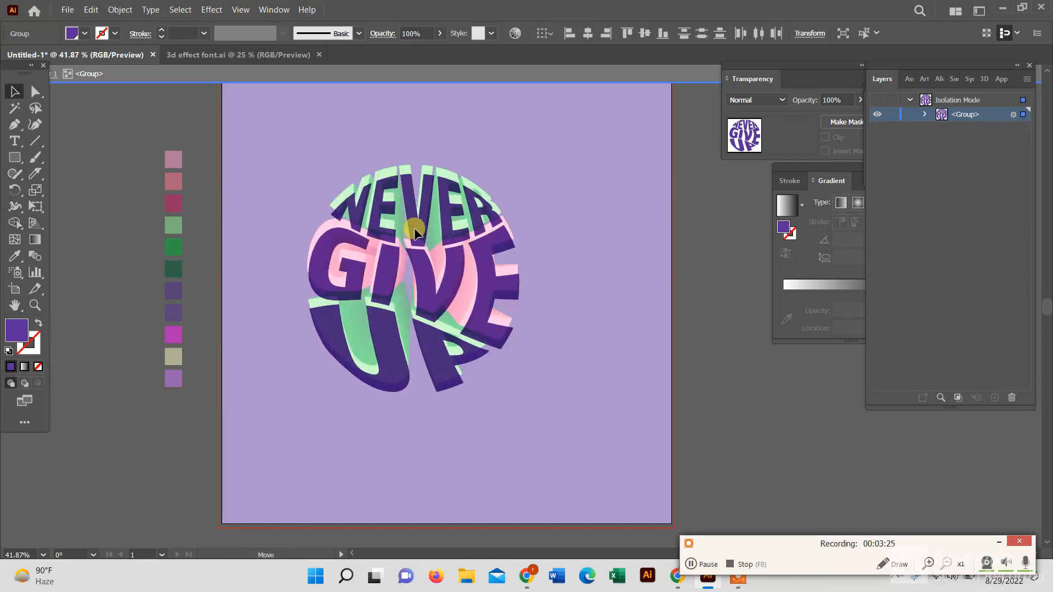
left_click(716, 351)
double_click(715, 350)
left_click(435, 289)
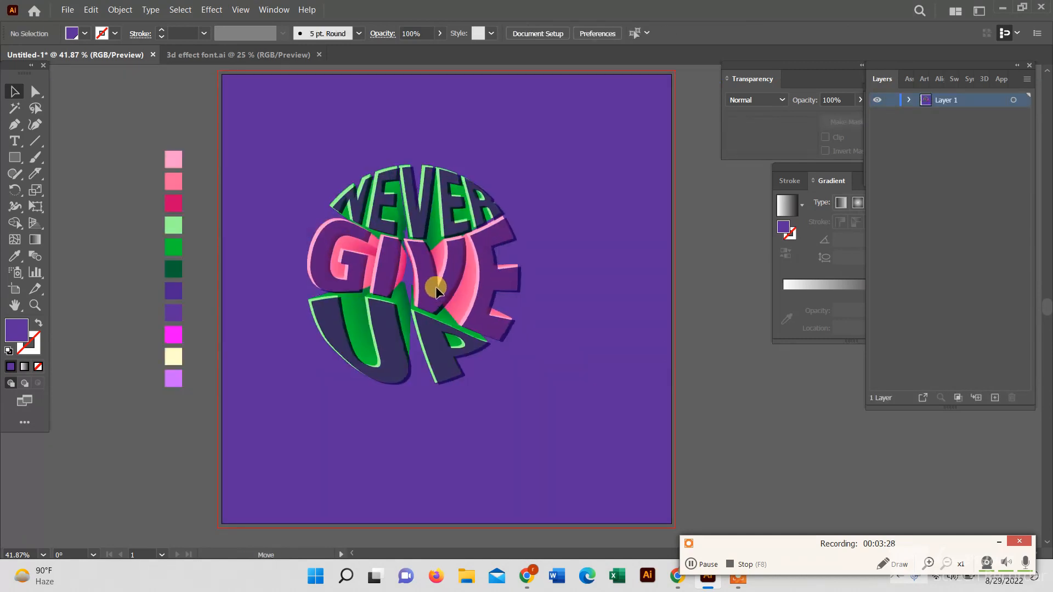
Send the purple Multiply lettering copy backward and enlarge it slightly to form an offset shadow behind the lettering
right_click(435, 289)
mouse_move(486, 453)
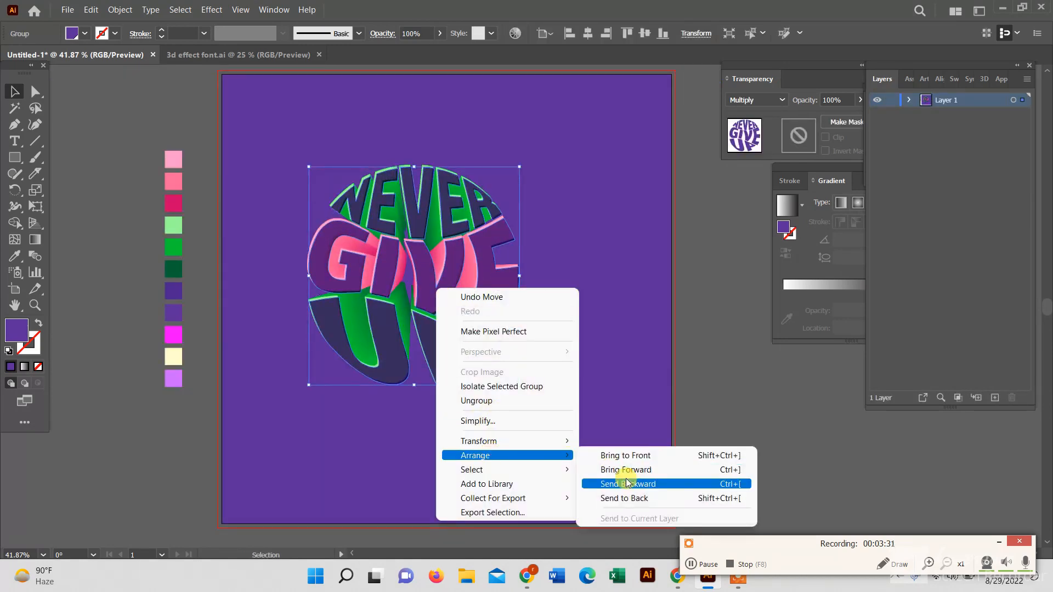
left_click(625, 487)
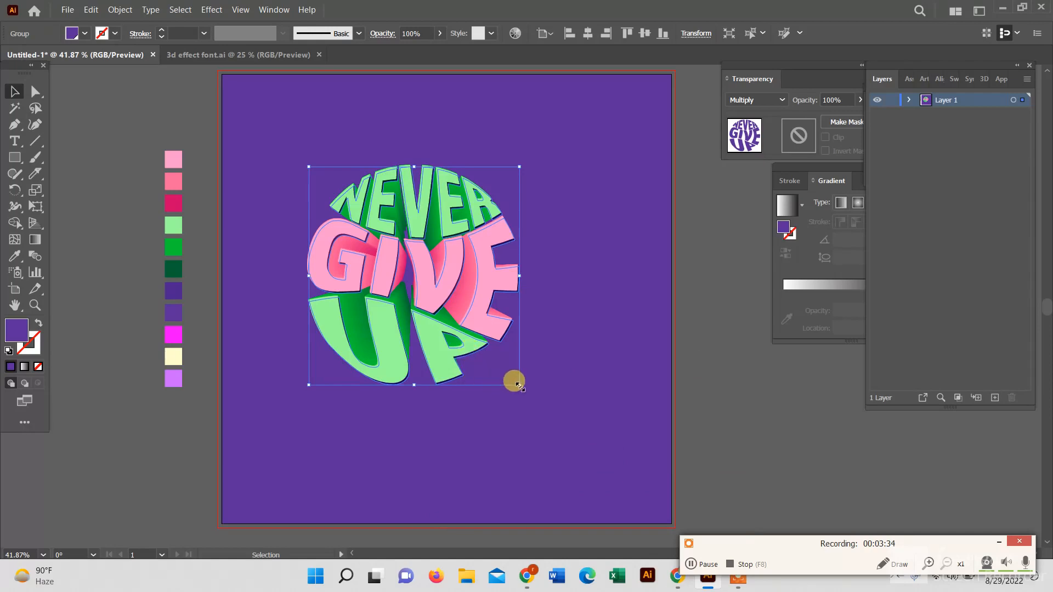
left_click_drag(518, 385, 529, 393)
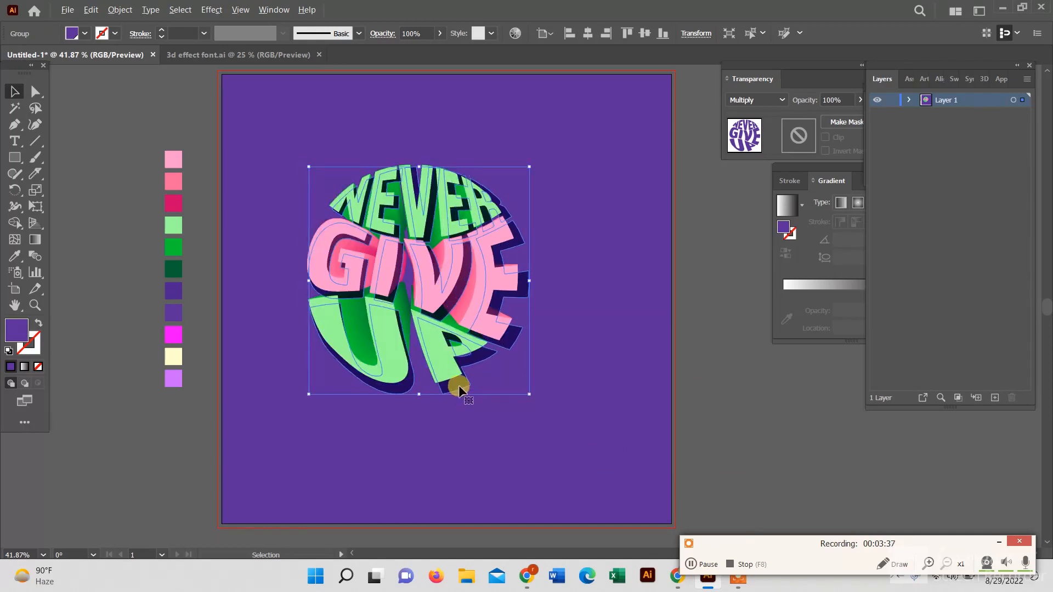
left_click_drag(458, 385, 453, 383)
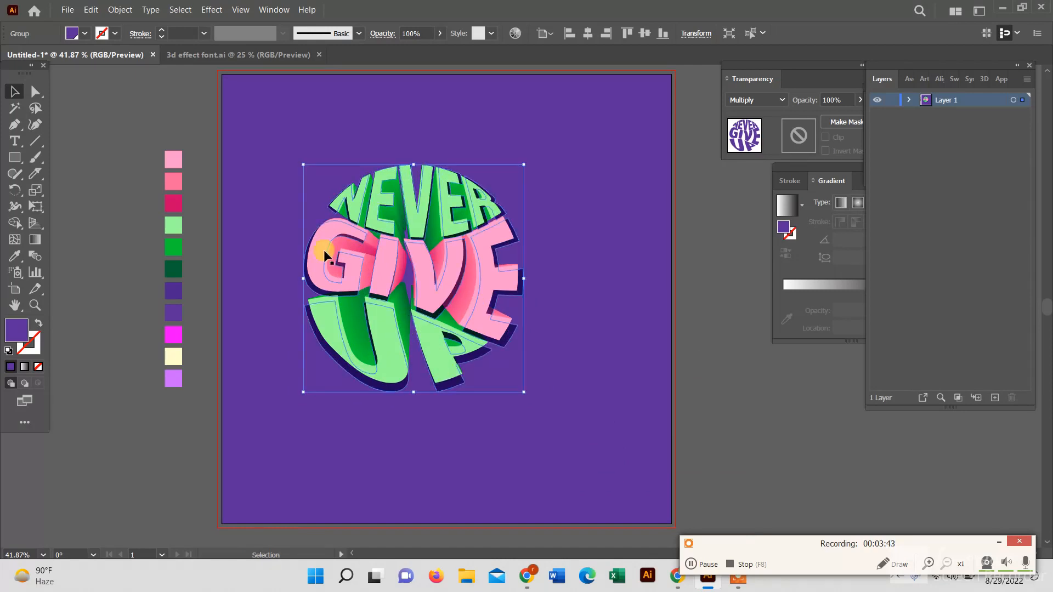
Apply a Radial Blur to the shadow copy with amount 27, Zoom blur method and Best quality
left_click(212, 10)
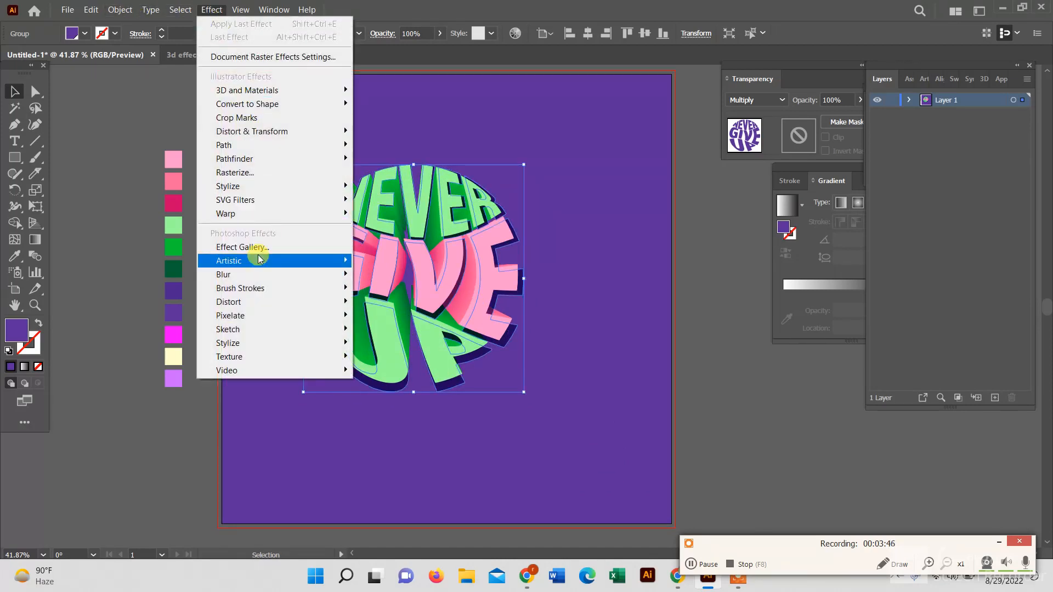
mouse_move(283, 278)
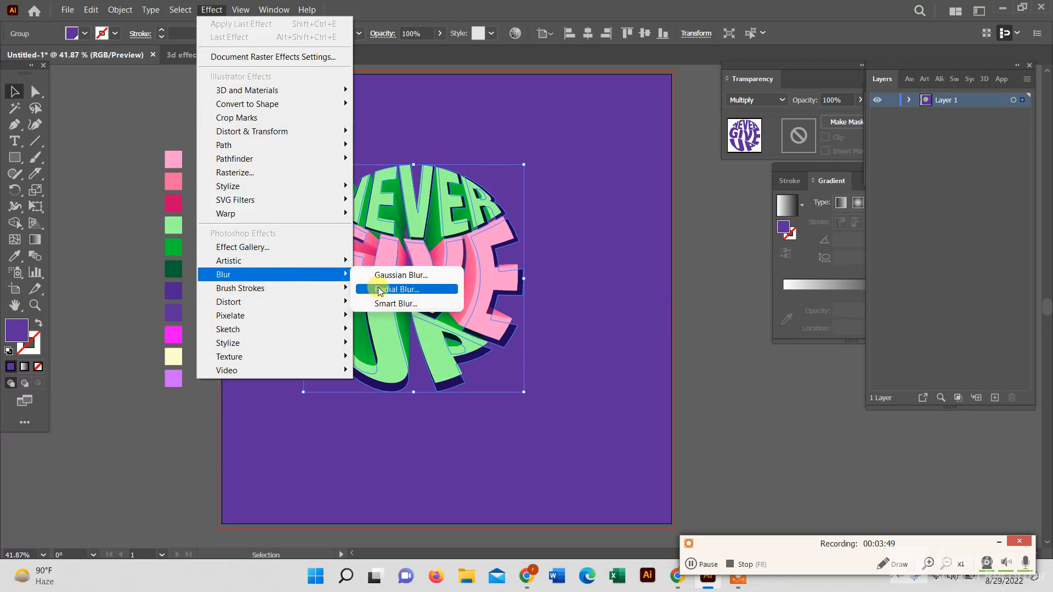
left_click(380, 291)
left_click_drag(502, 130, 619, 164)
left_click(599, 226)
left_click(599, 286)
type("27")
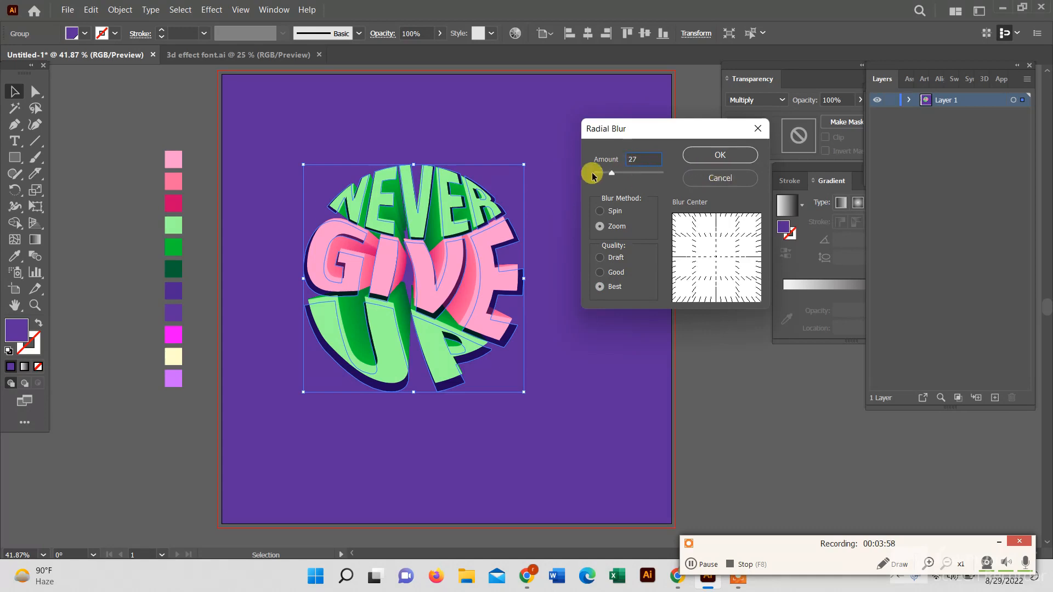
left_click(713, 154)
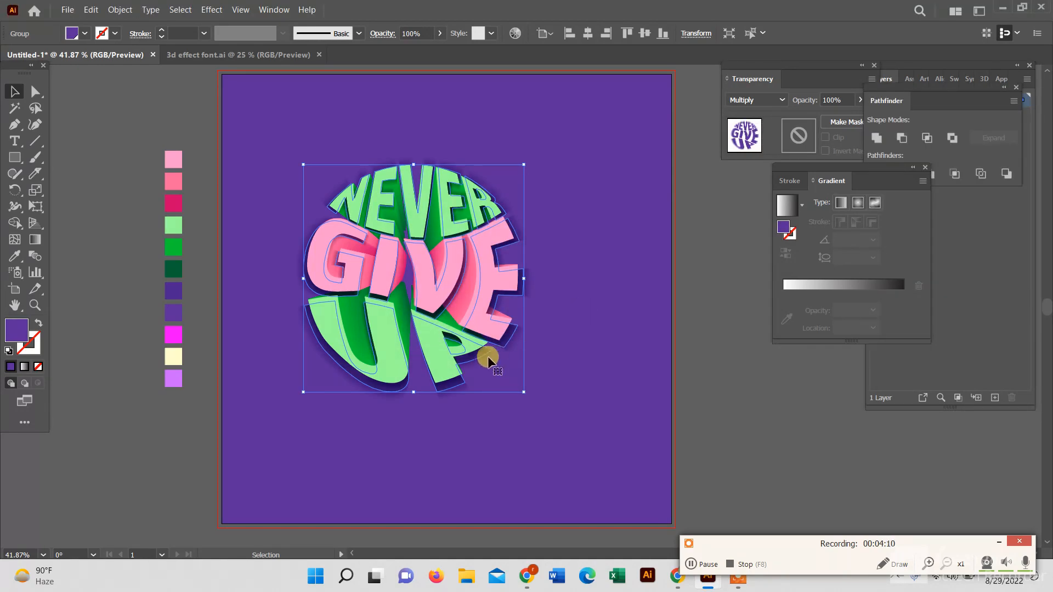
Nudge the blurred shadow copy slightly into place and deselect it
left_click_drag(475, 360, 470, 357)
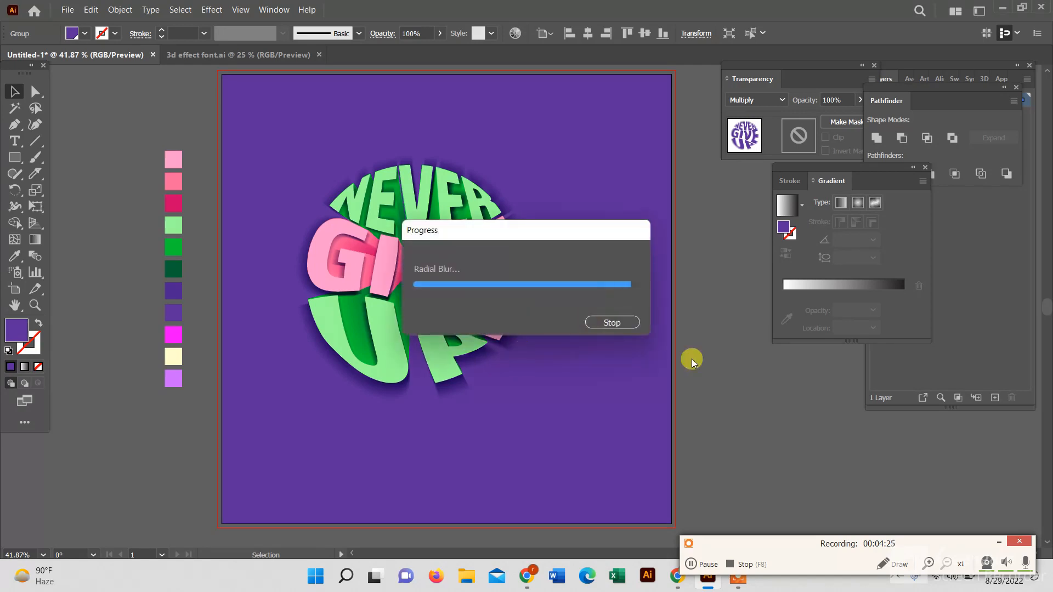
left_click(704, 410)
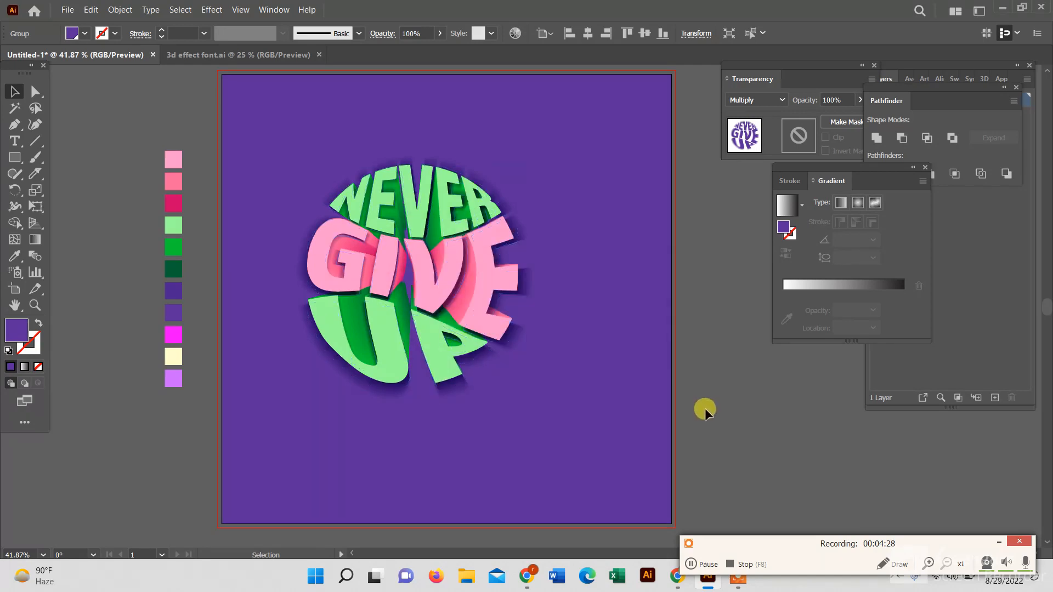
left_click(391, 283)
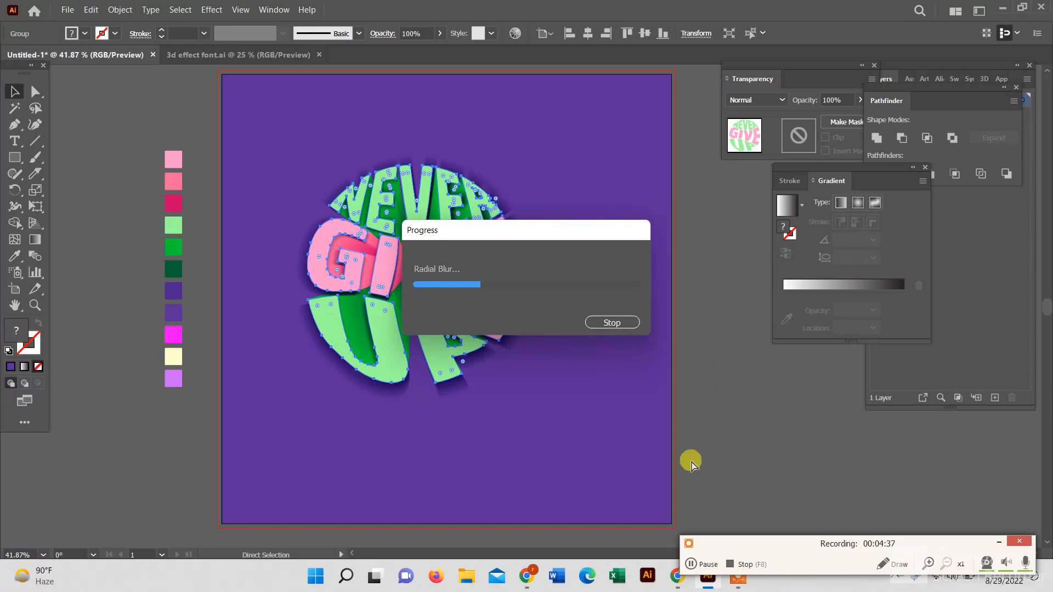
left_click(694, 329)
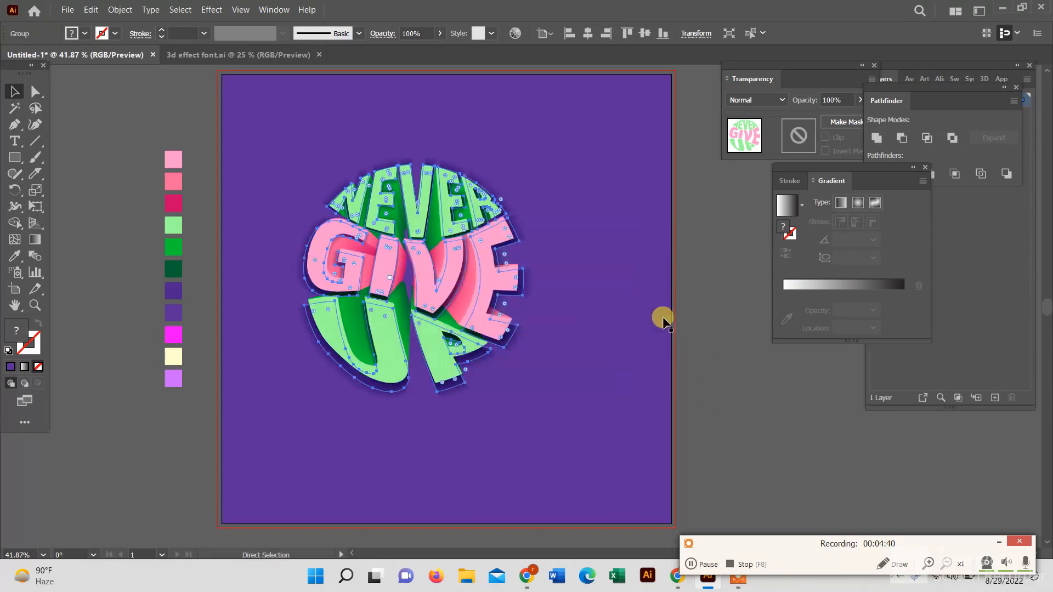
Give the background rectangle a radial gradient ending in the sampled purple swatch colour
left_click(254, 216)
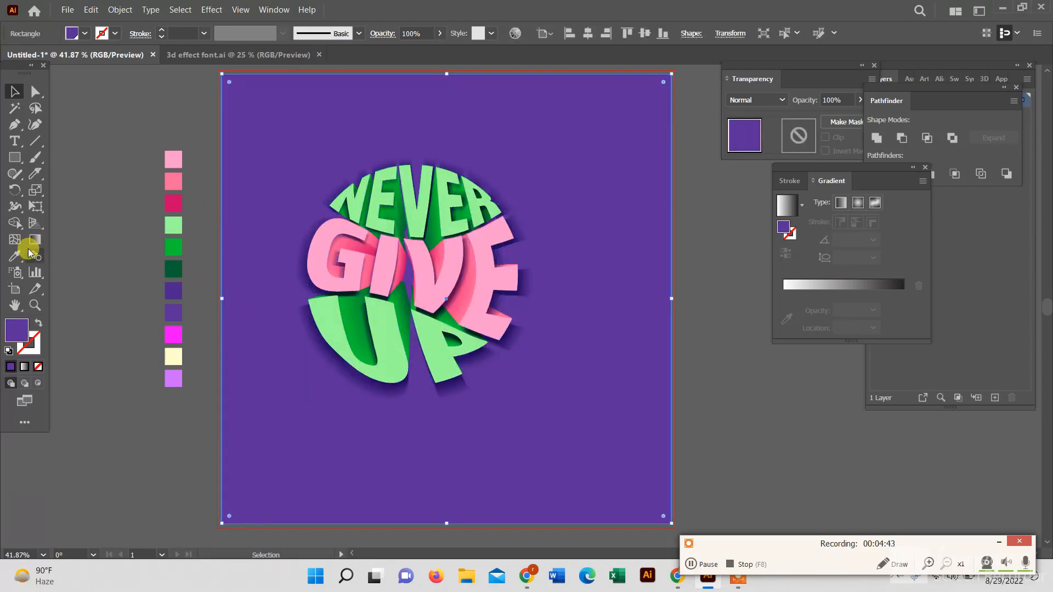
left_click(858, 203)
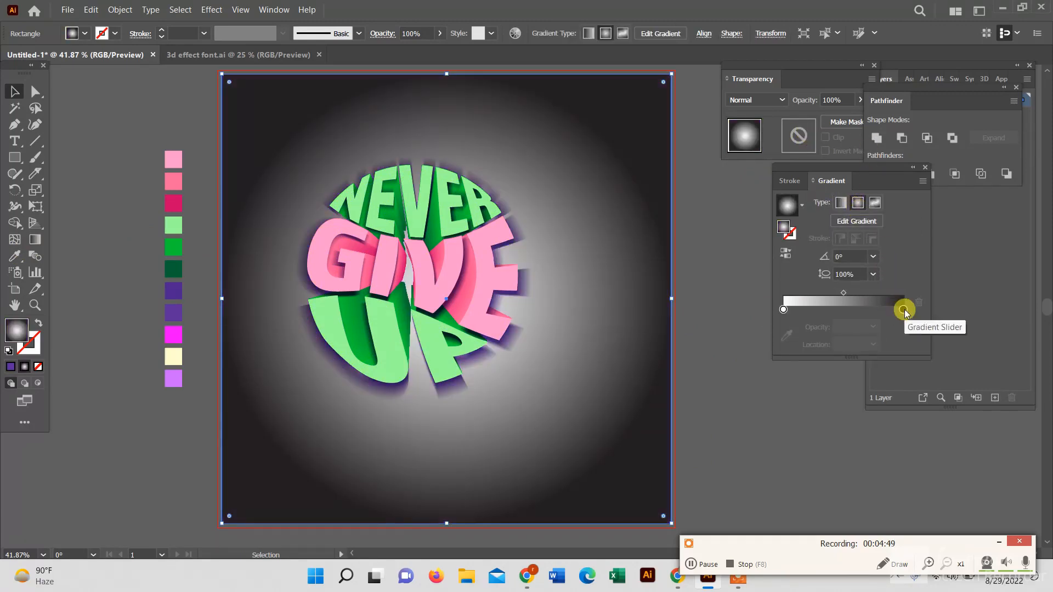
left_click(14, 259)
left_click(174, 301)
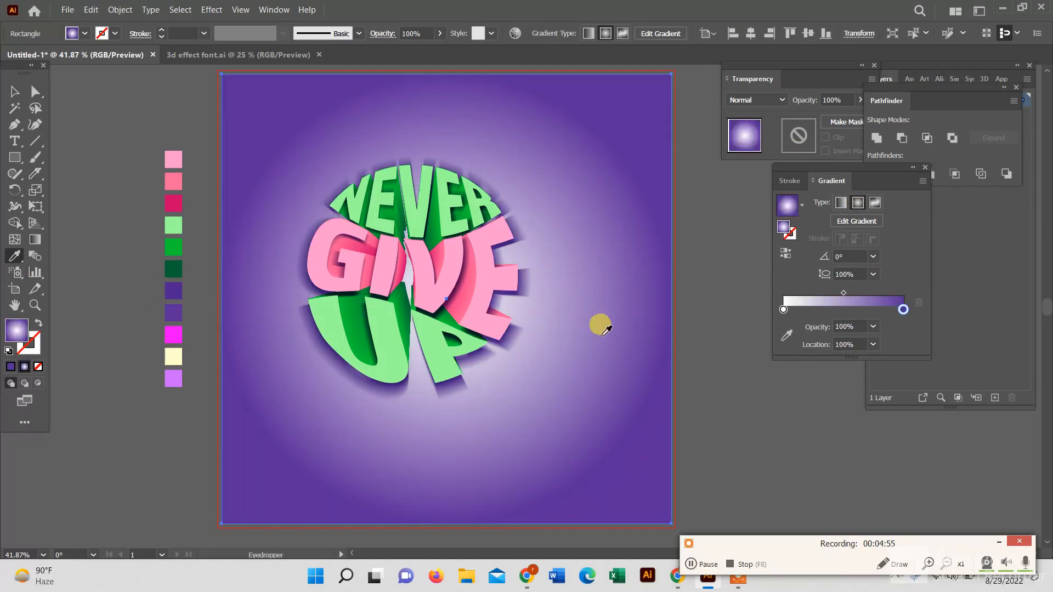
left_click(783, 309)
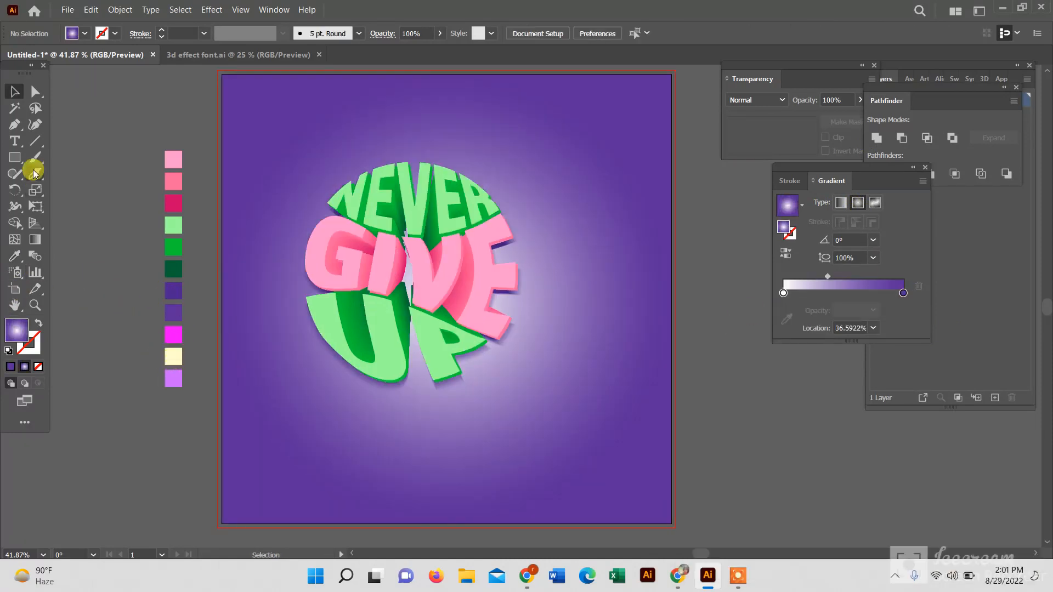
Draw a circle with the Ellipse tool over the upper left of the lettering
right_click(15, 158)
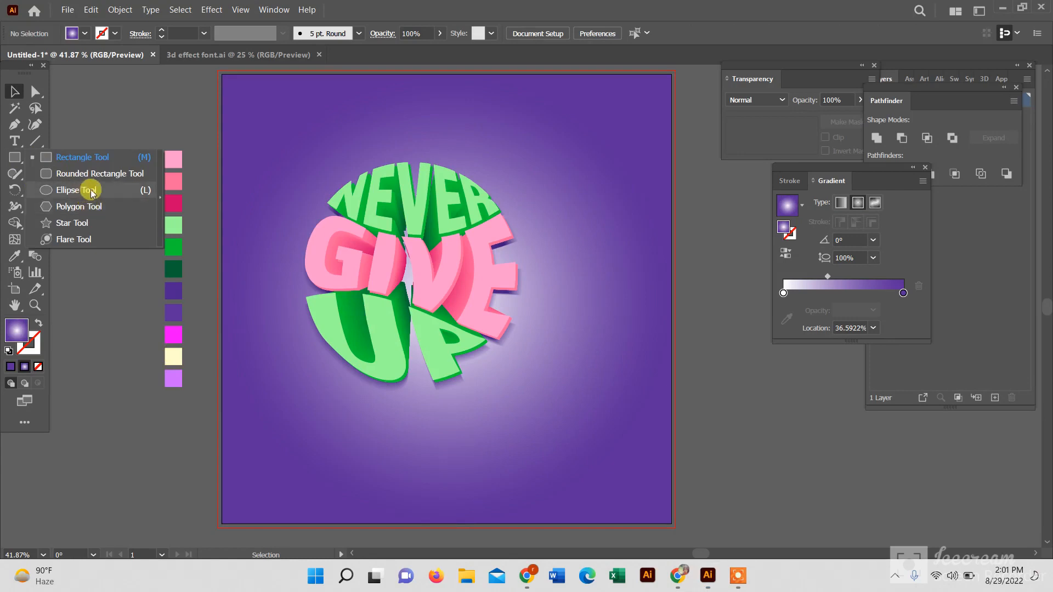
left_click(89, 189)
left_click_drag(277, 167, 366, 253)
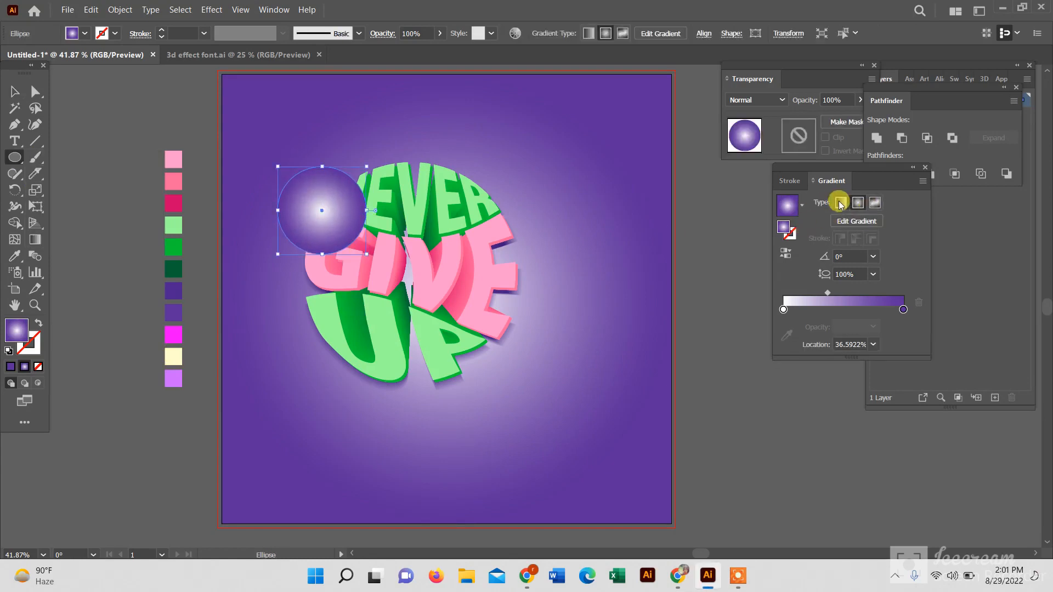
Fill the circle with a radial gradient, set its end stop to black and shift the midpoint left
left_click(902, 310)
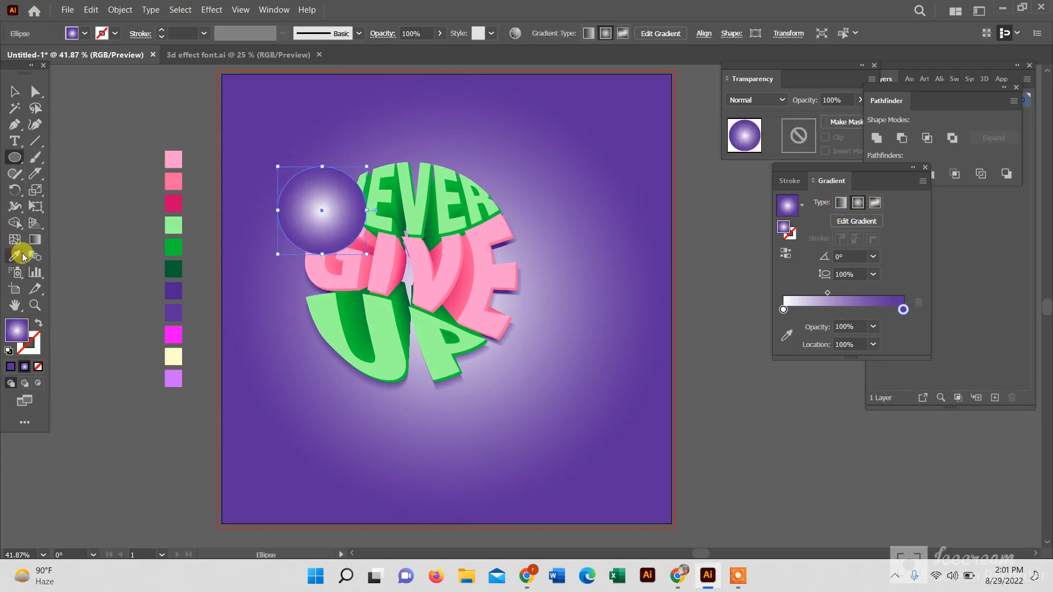
left_click(85, 36)
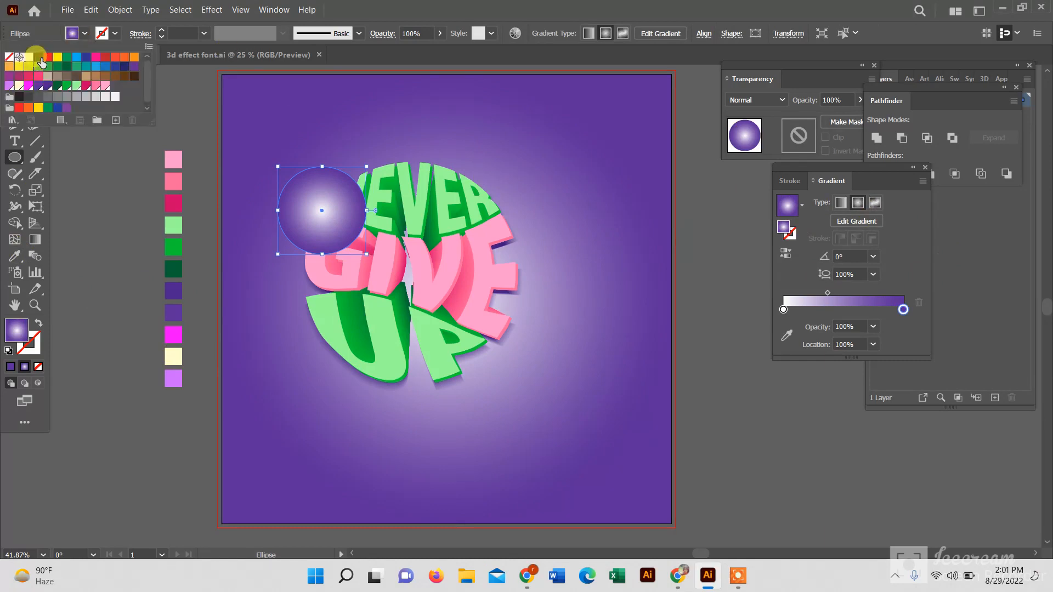
left_click(36, 61)
left_click(861, 202)
left_click(866, 287)
left_click(903, 310)
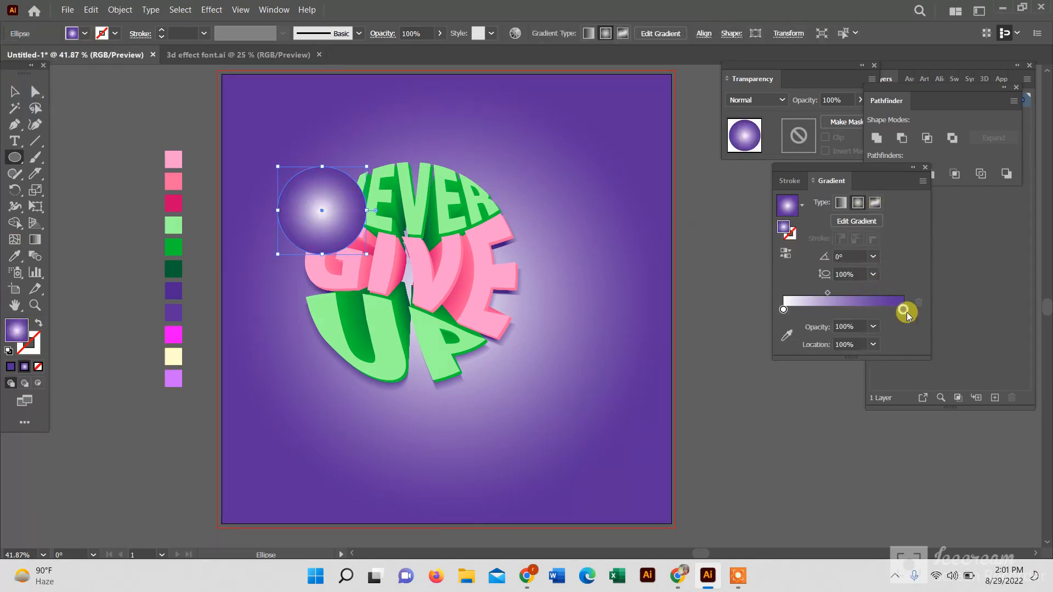
double_click(903, 311)
left_click(756, 394)
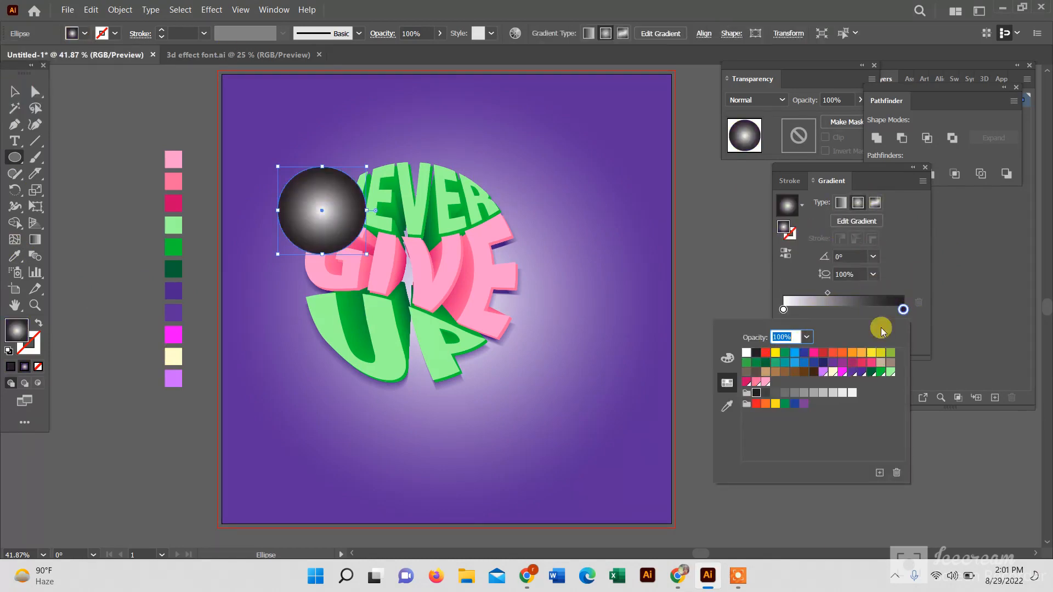
left_click_drag(828, 294, 816, 294)
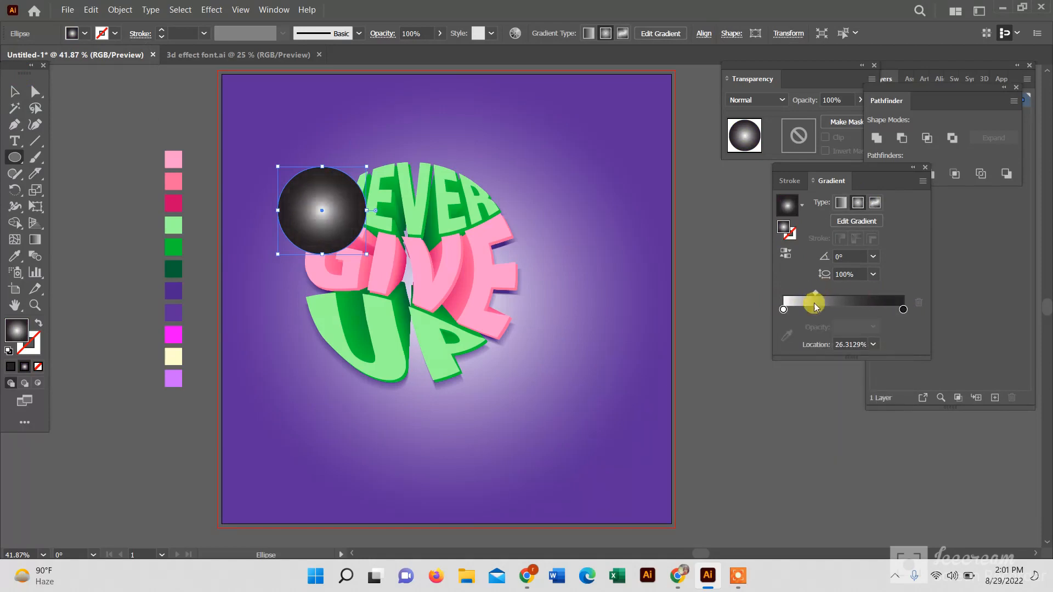
Tint the circle's centre stop cream and set the circle to Screen blending at 42% opacity
left_click(784, 309)
left_click(12, 258)
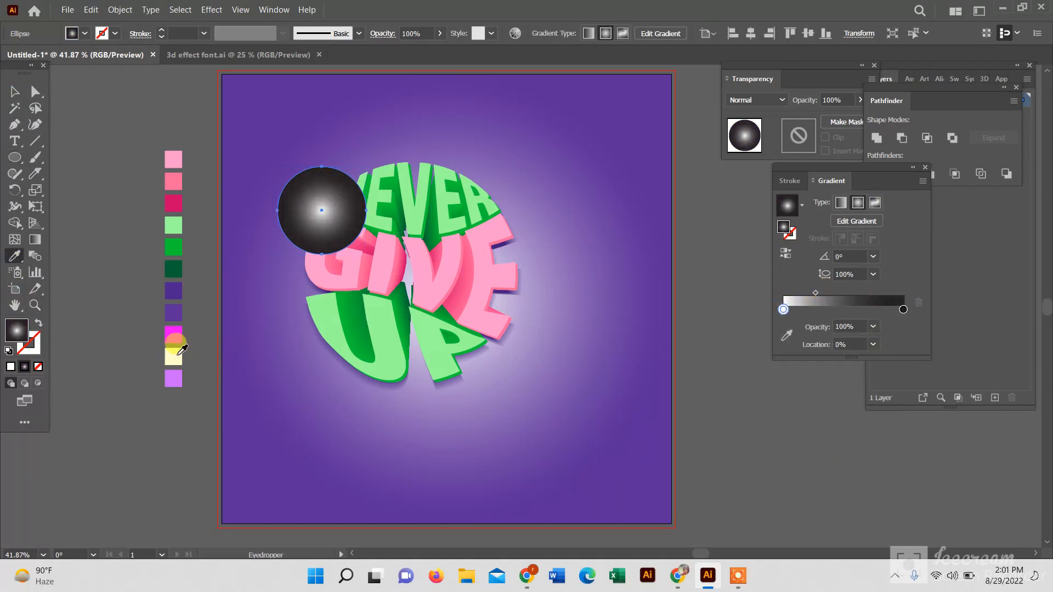
left_click(777, 100)
left_click(756, 185)
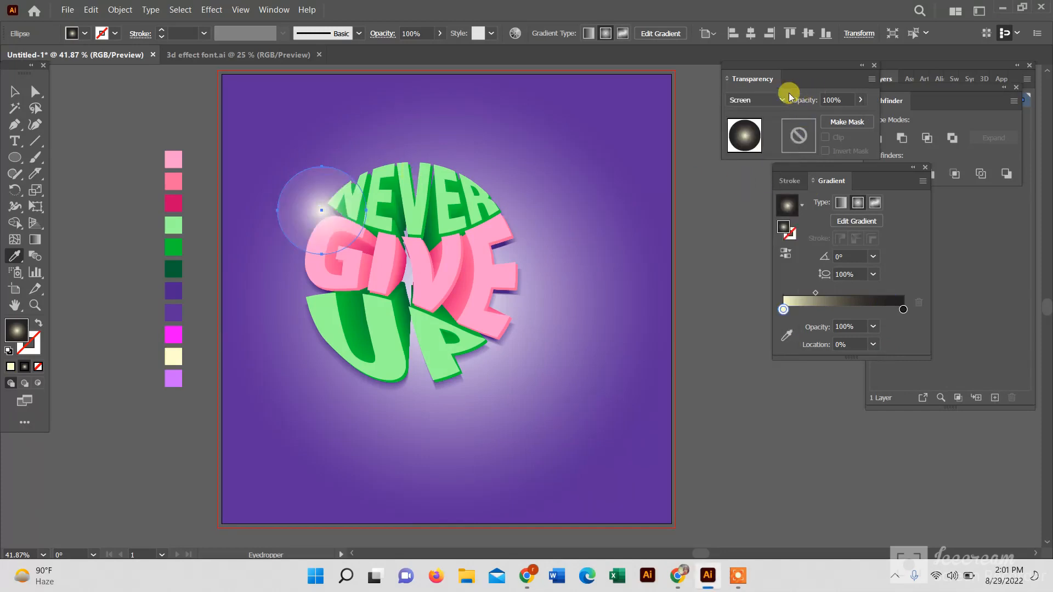
left_click(860, 100)
left_click(833, 116)
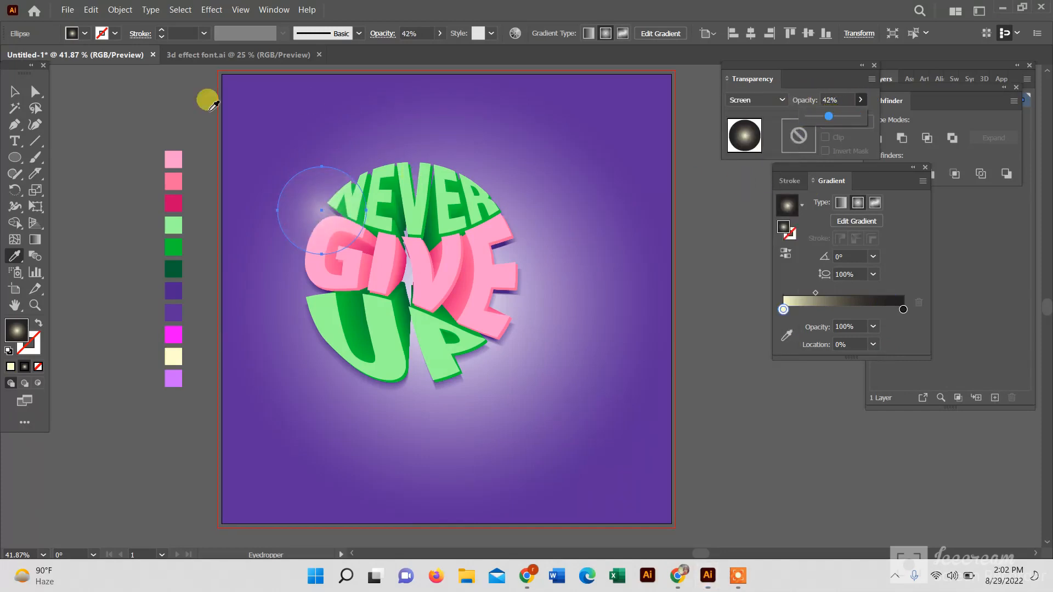
Move the glow circle onto the N and pull the gradient midpoint and black stop inward
left_click(6, 95)
left_click_drag(322, 204, 340, 199)
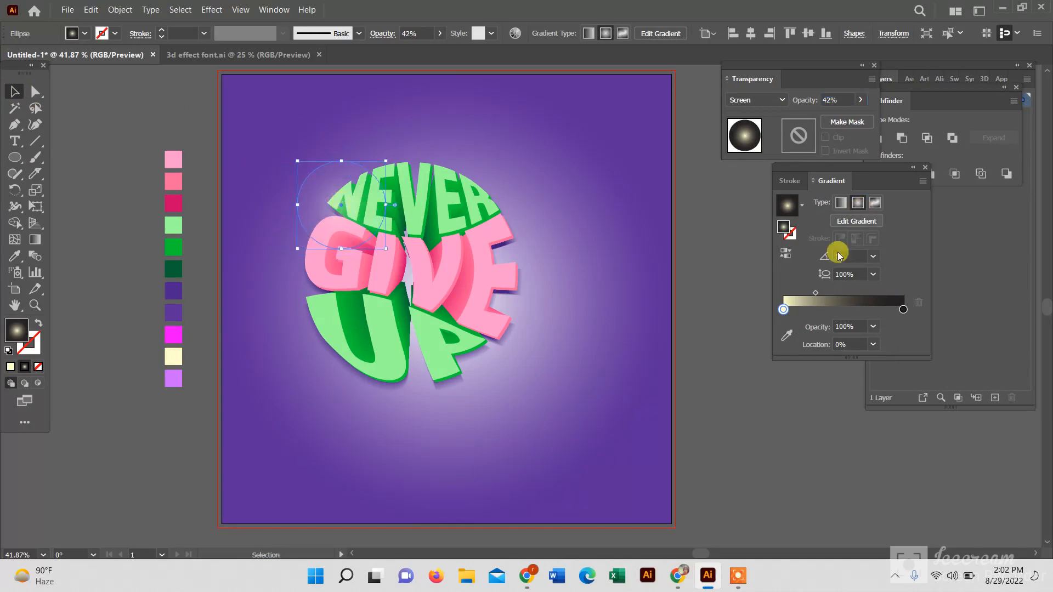
left_click_drag(815, 292, 788, 297)
left_click_drag(899, 308, 845, 309)
Raise the glow circle's opacity to 100% and shift its gradient midpoint slightly right
left_click(860, 100)
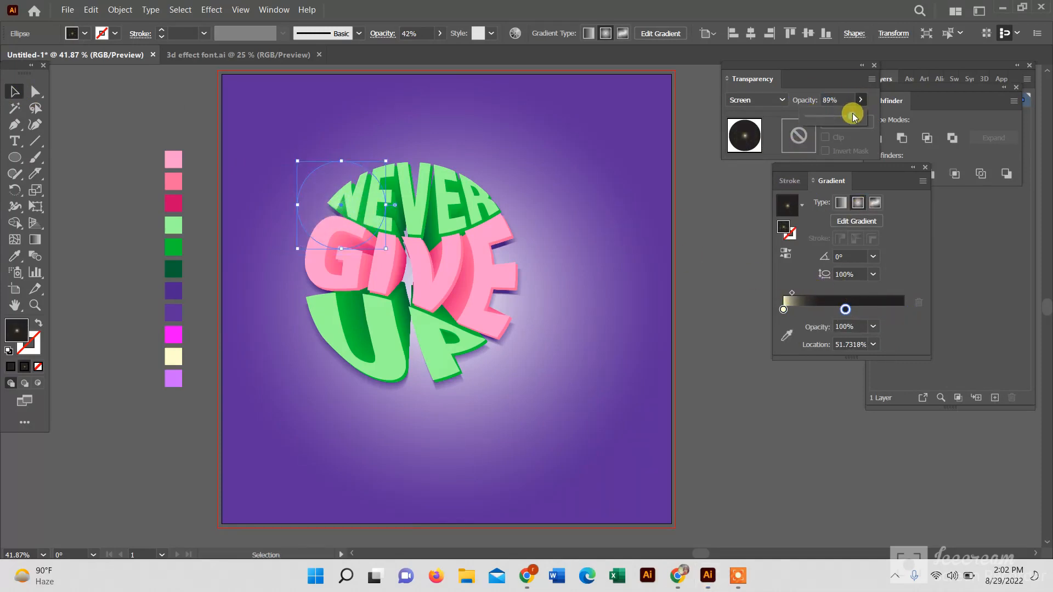
left_click_drag(849, 116, 858, 117)
left_click(792, 294)
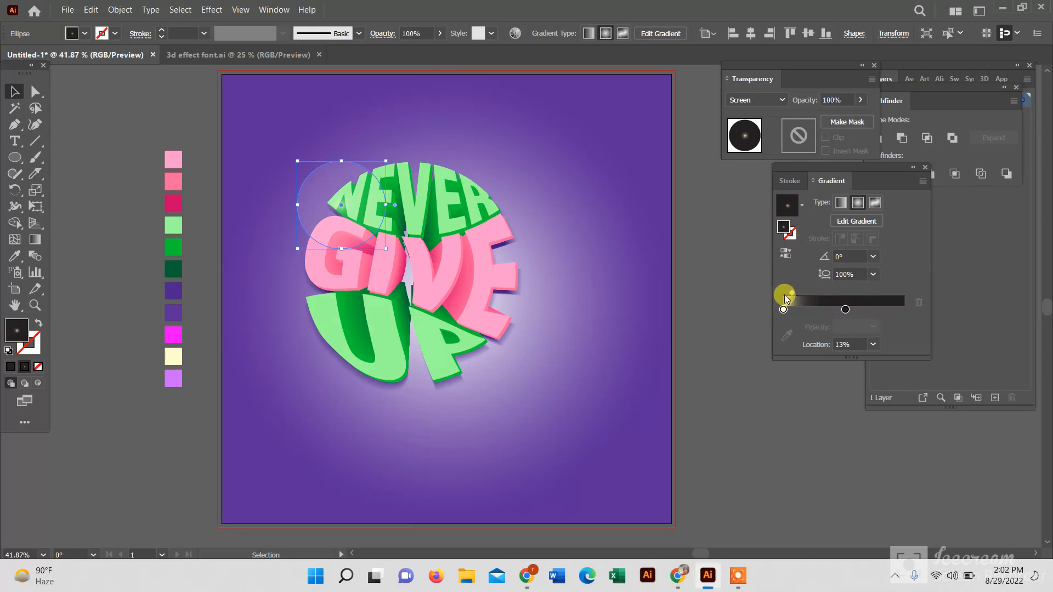
left_click_drag(792, 293, 813, 293)
left_click(668, 272)
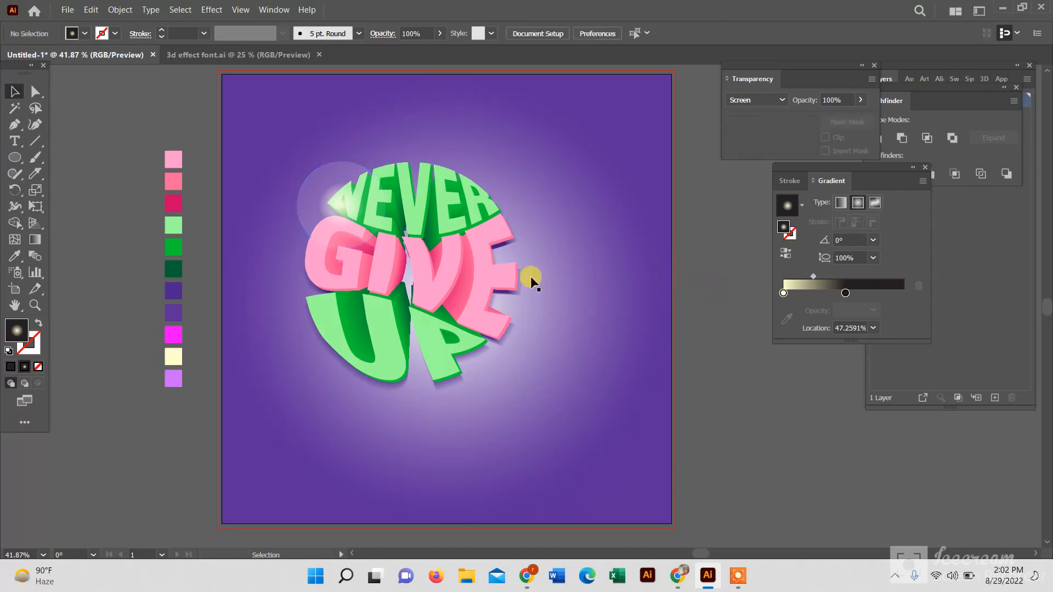
Reposition the glow circle over the top-left of the N and readjust its gradient midpoint and end stop
left_click_drag(351, 217, 386, 220)
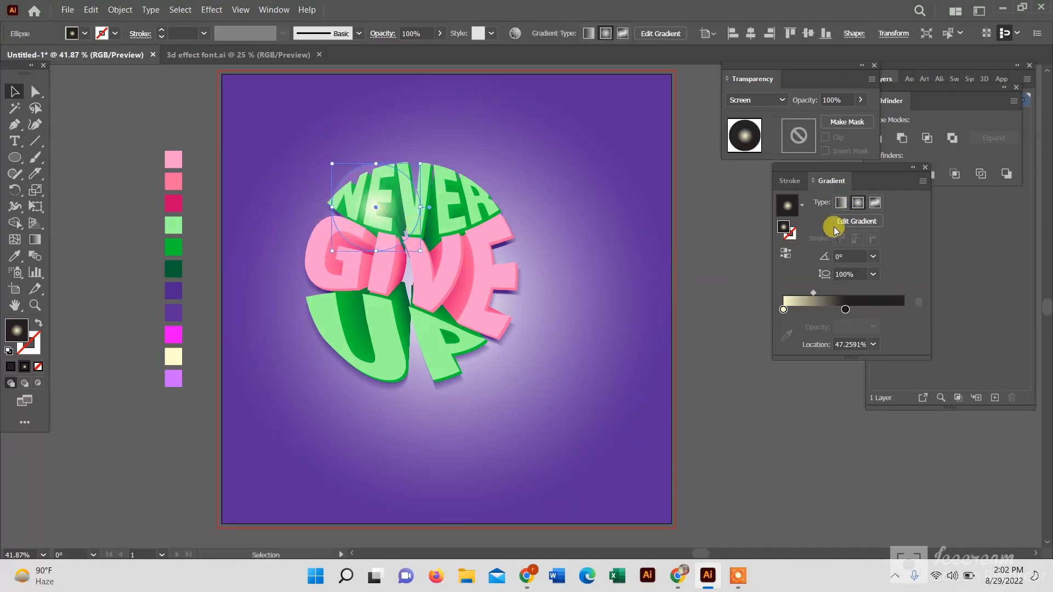
left_click_drag(814, 291, 788, 294)
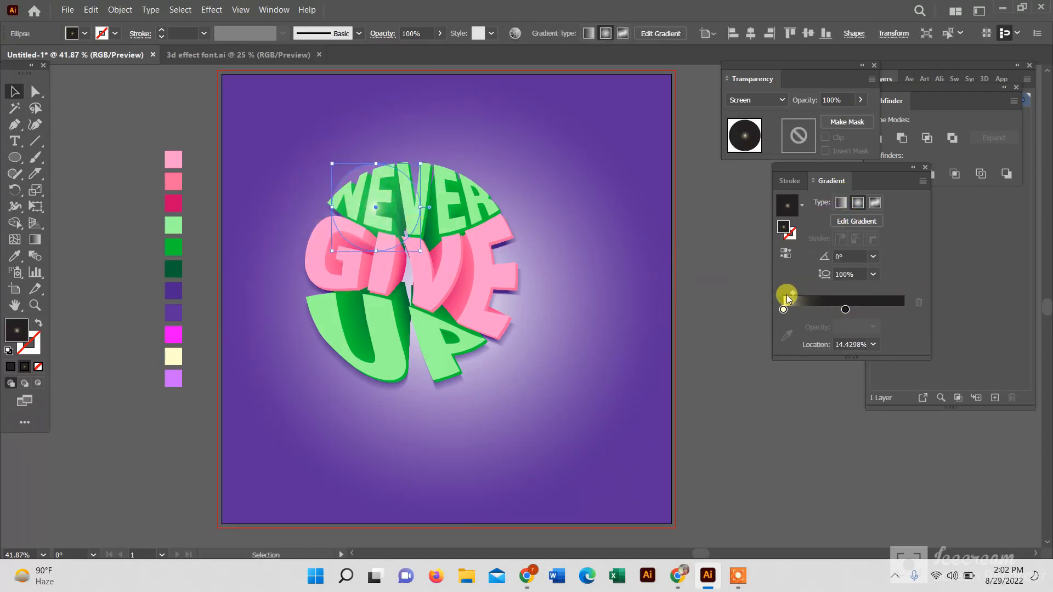
left_click_drag(377, 164, 351, 163)
left_click_drag(367, 206, 332, 165)
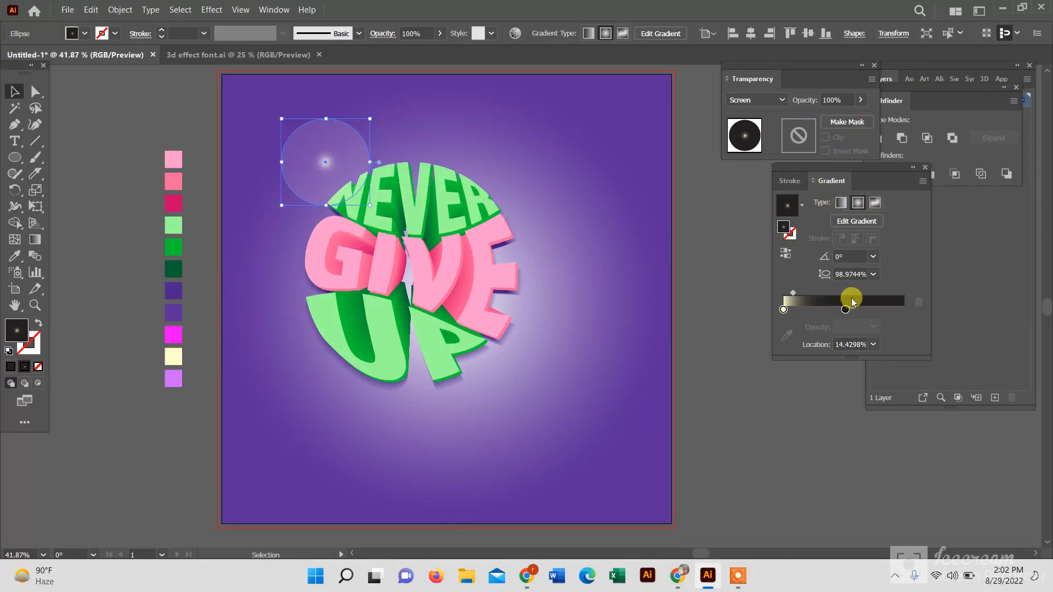
left_click_drag(852, 301, 804, 293)
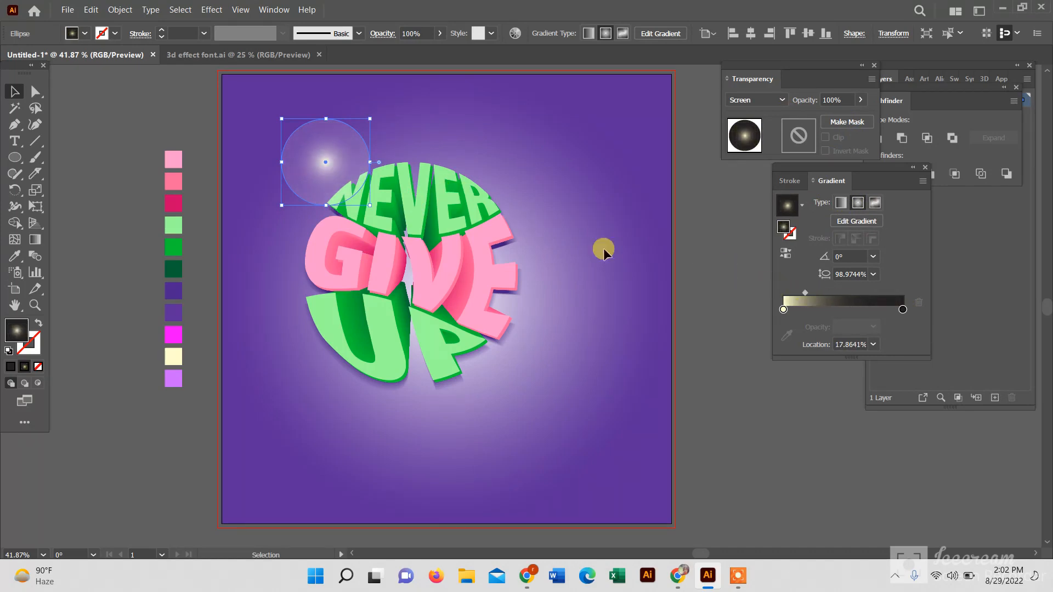
left_click_drag(333, 164, 358, 194)
left_click(861, 100)
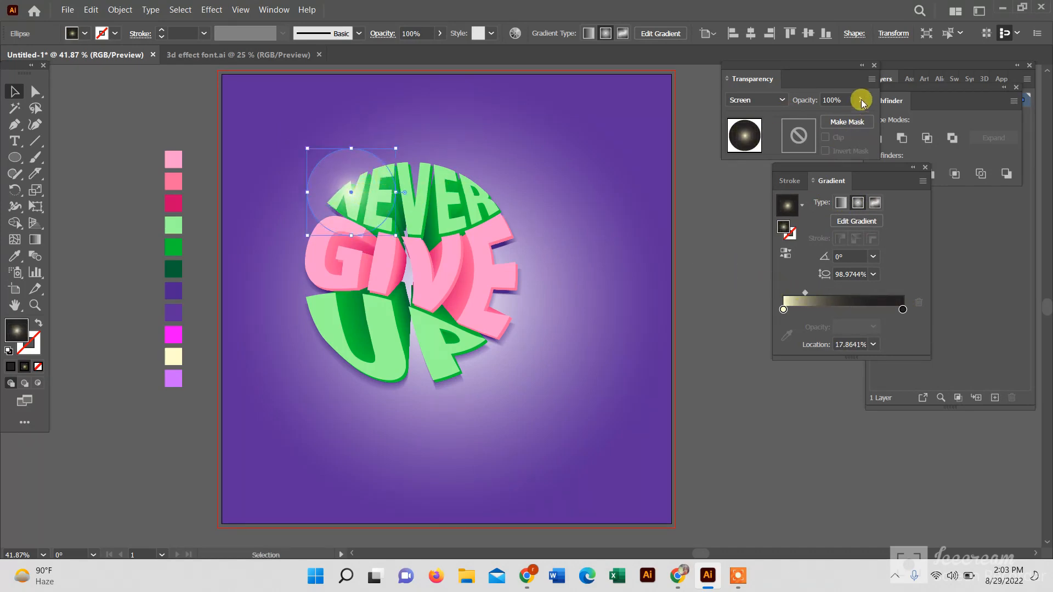
mouse_move(864, 116)
left_mouse_down()
mouse_move(817, 118)
mouse_move(863, 116)
left_mouse_up()
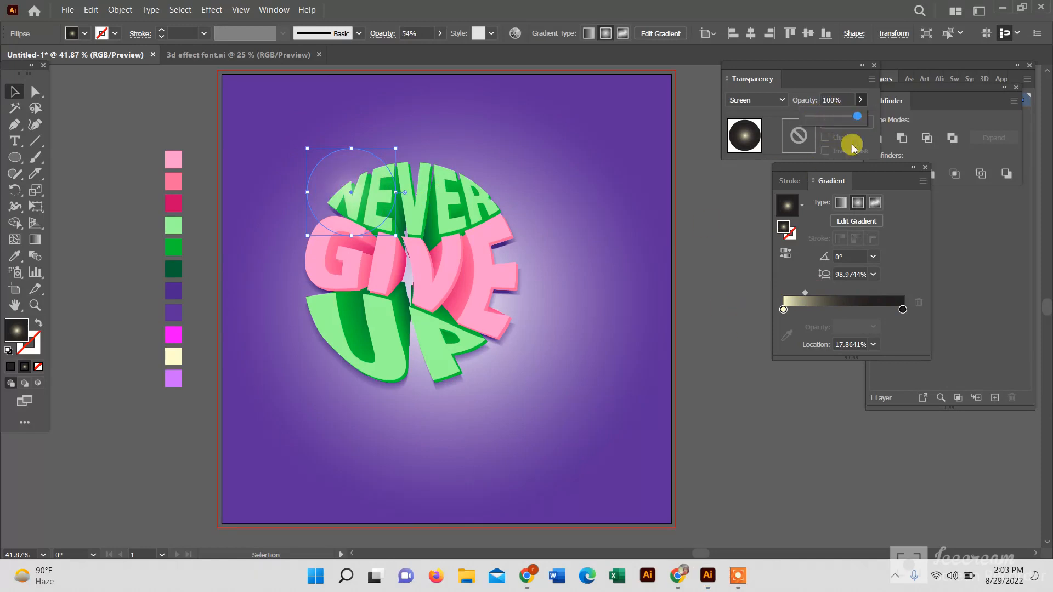
left_click(737, 575)
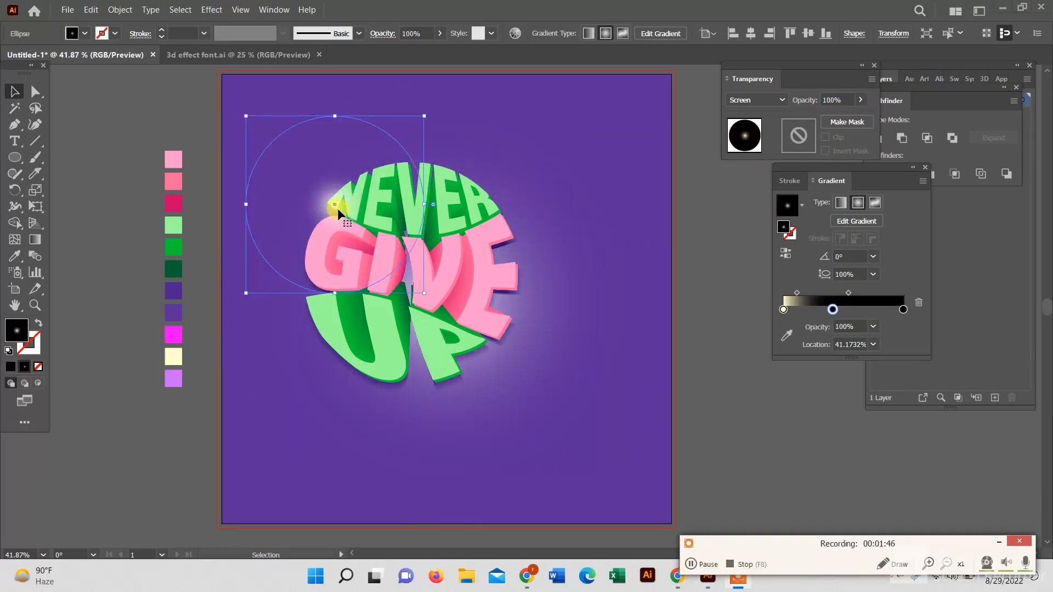
Duplicate the glow circle onto the right edge of the E in GIVE
left_click_drag(335, 209, 476, 312)
left_click(707, 401)
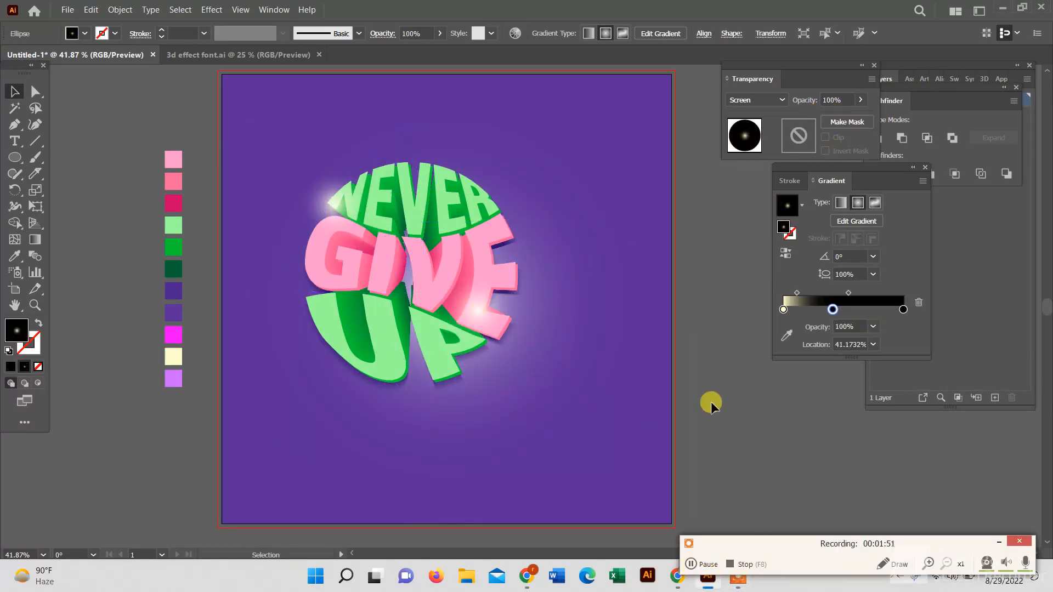
left_click(448, 361)
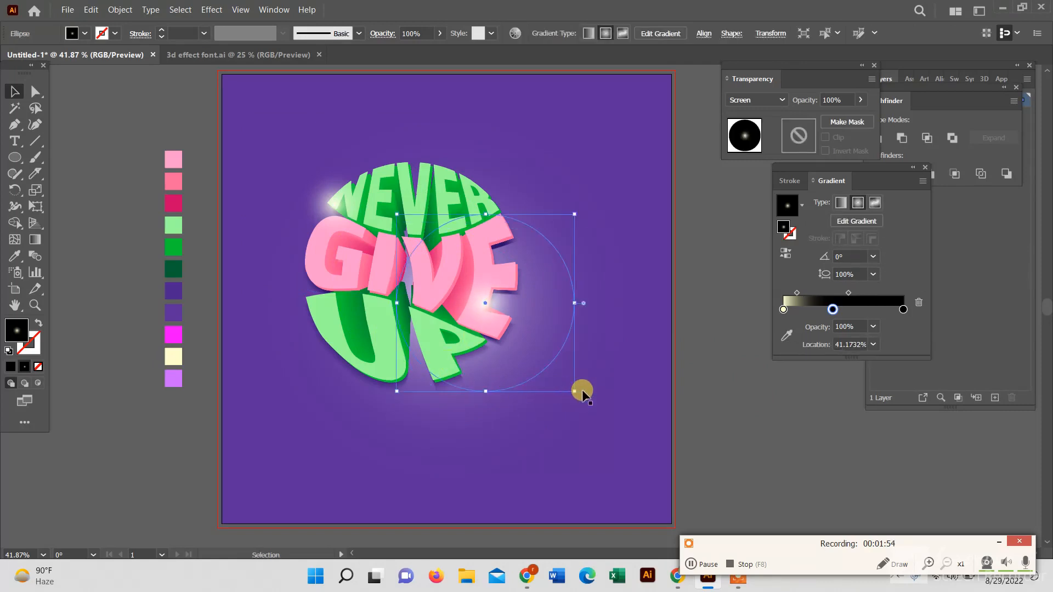
left_click_drag(574, 391, 484, 372)
left_click(387, 369)
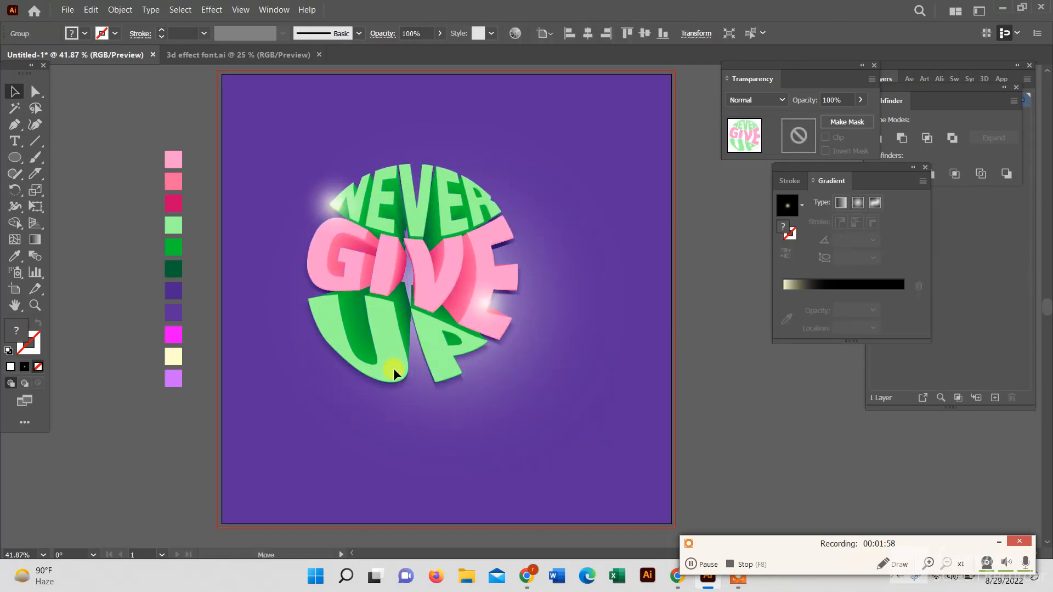
left_click(733, 396)
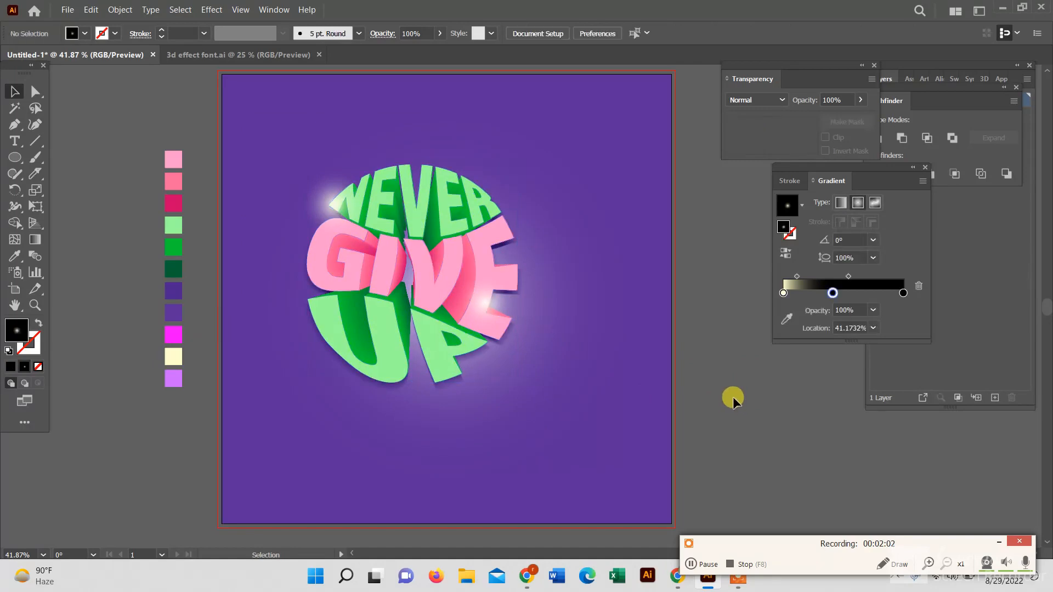
Duplicate another glow circle onto the lower left of the U
left_click_drag(485, 301, 339, 354)
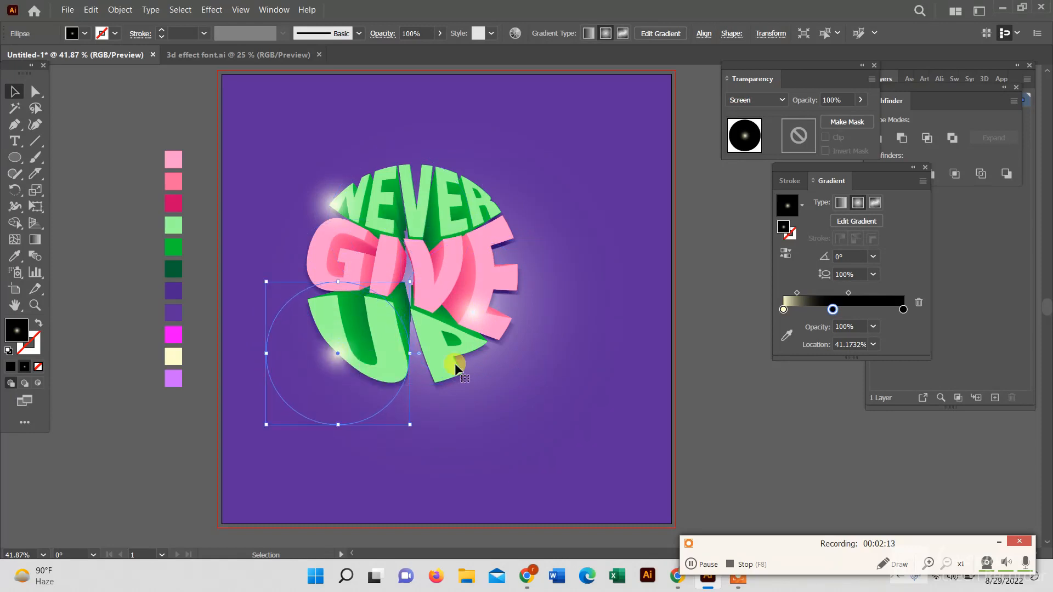
left_click(720, 429)
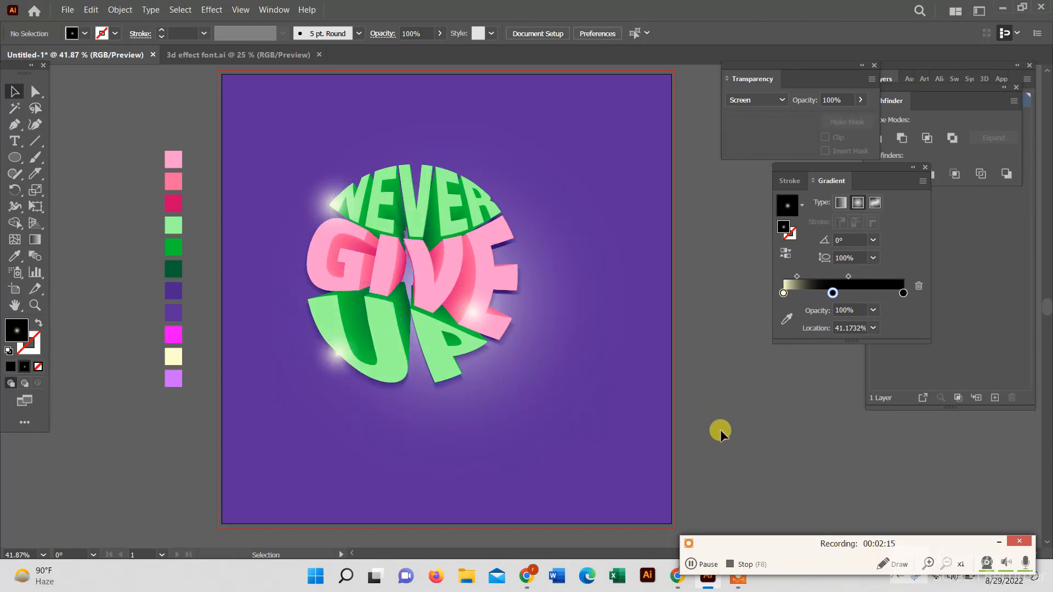
left_click(704, 570)
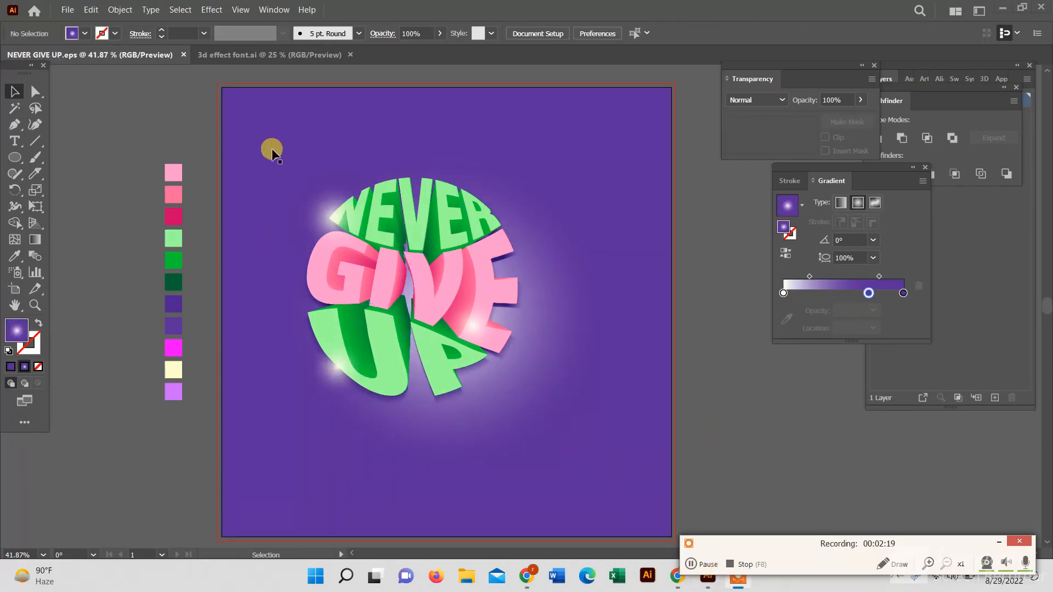
left_click(273, 148)
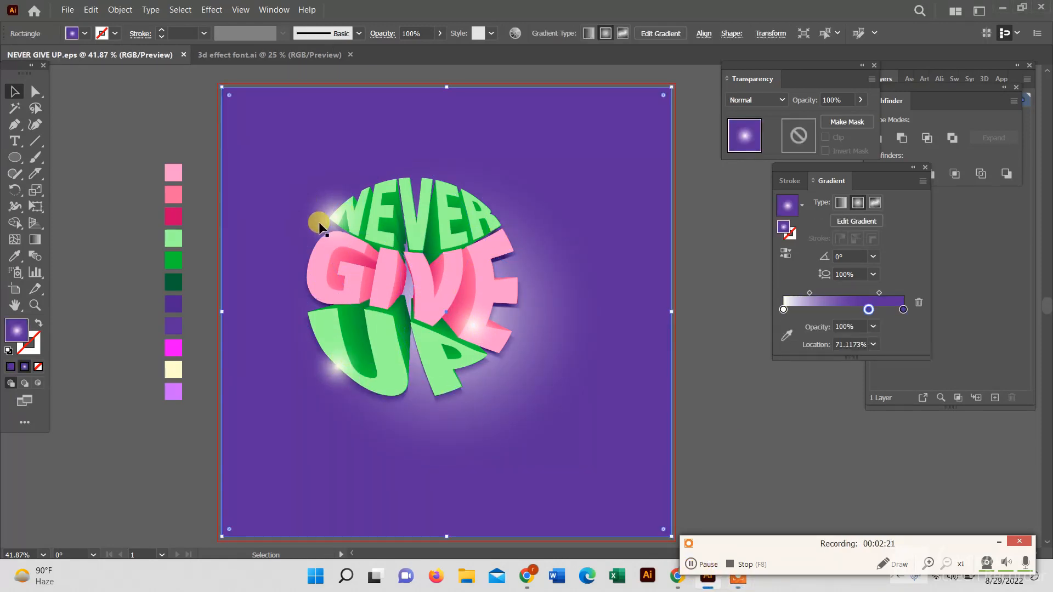
left_click_drag(541, 153, 133, 182)
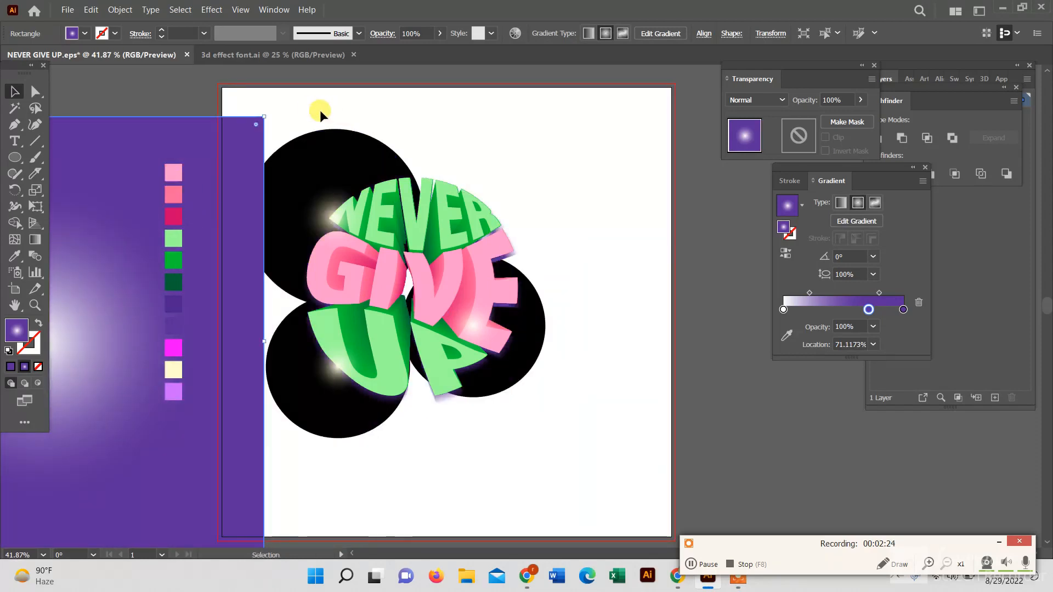
left_click_drag(320, 112, 613, 423)
left_click_drag(114, 439, 535, 405)
left_click(702, 418)
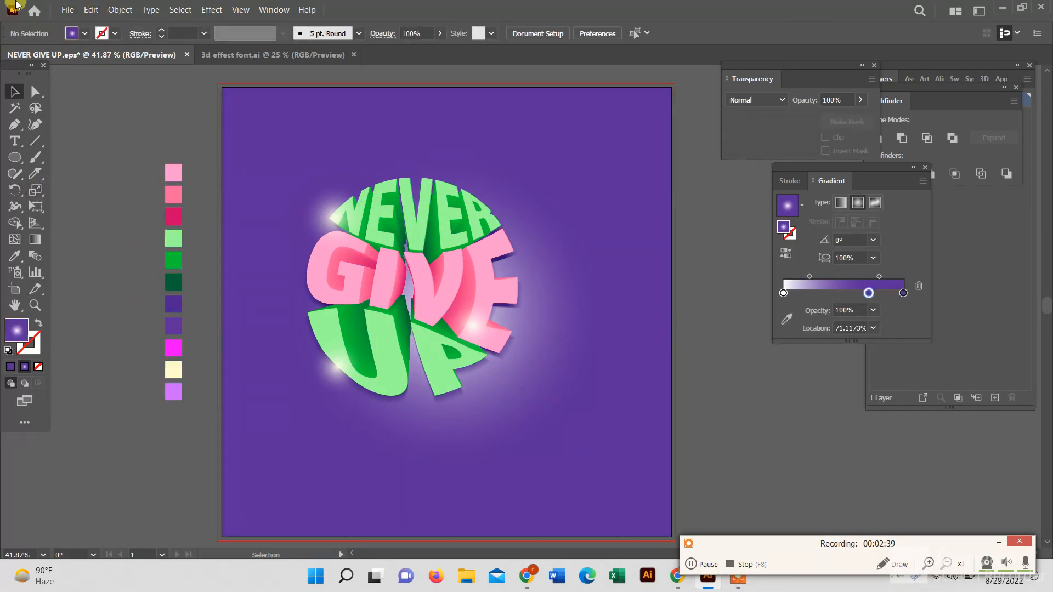
Open Save for Web (Legacy) to export the artwork
left_click(67, 10)
left_click(296, 294)
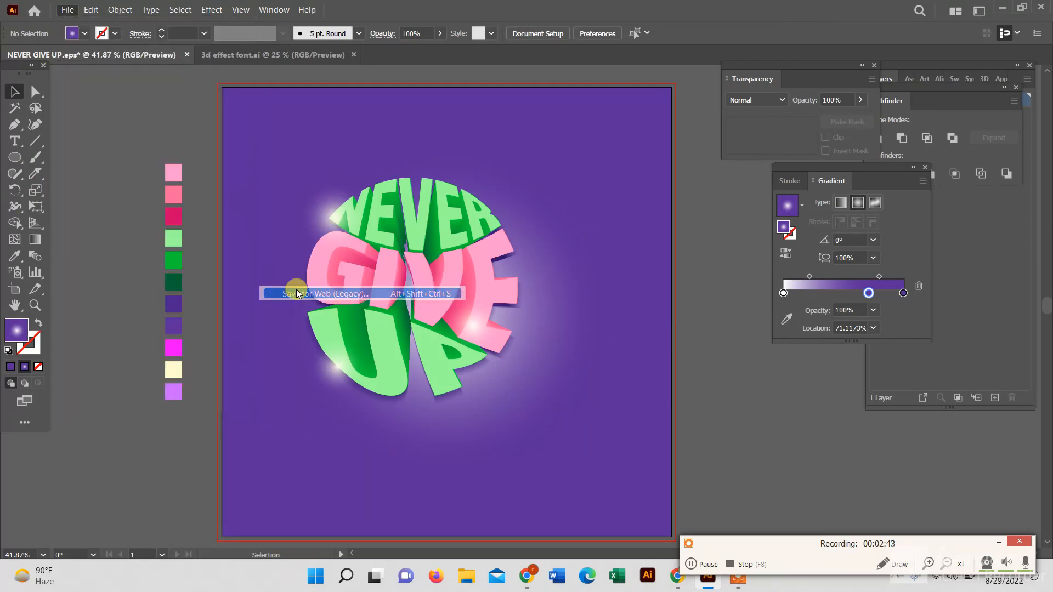